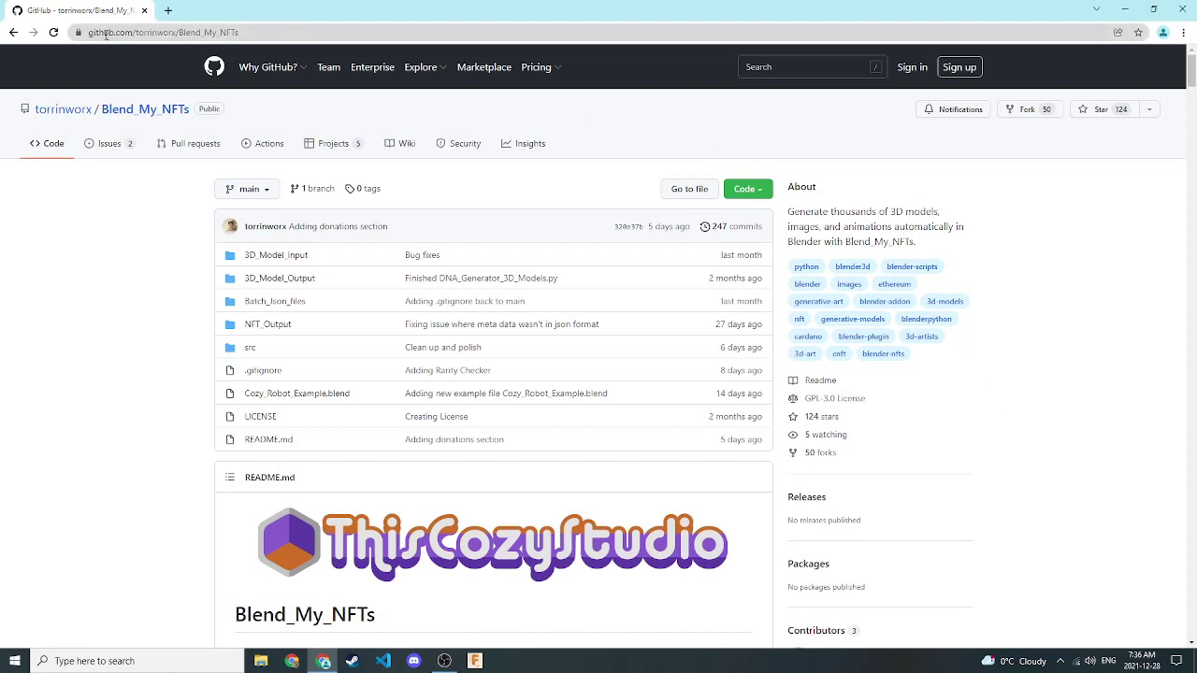
# - Download the Blend_My_NFTs repository from GitHub as a ZIP and restore down the browser
pyautogui.click(270, 33)
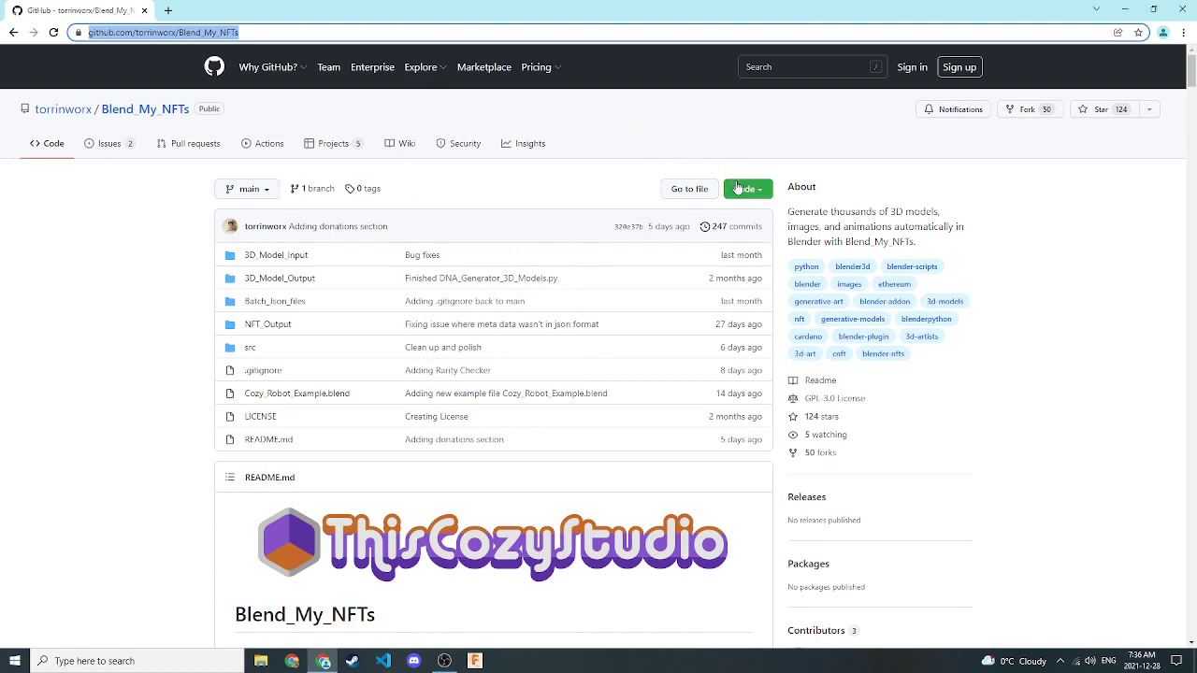
pyautogui.click(590, 137)
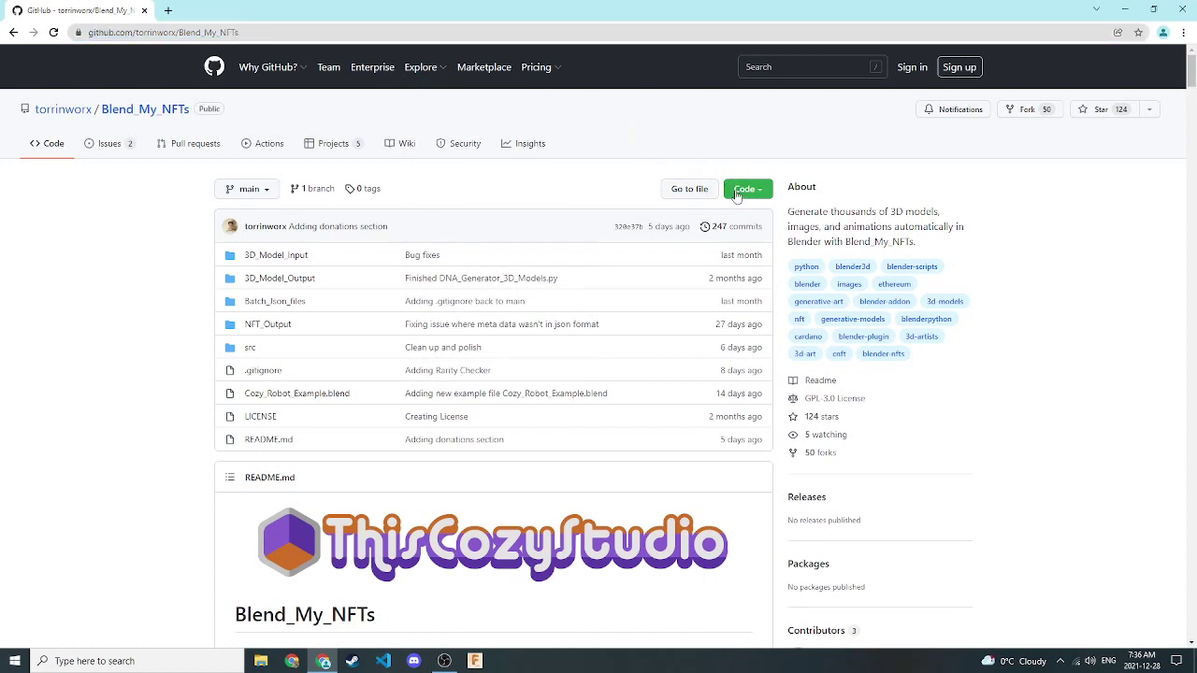
pyautogui.click(732, 193)
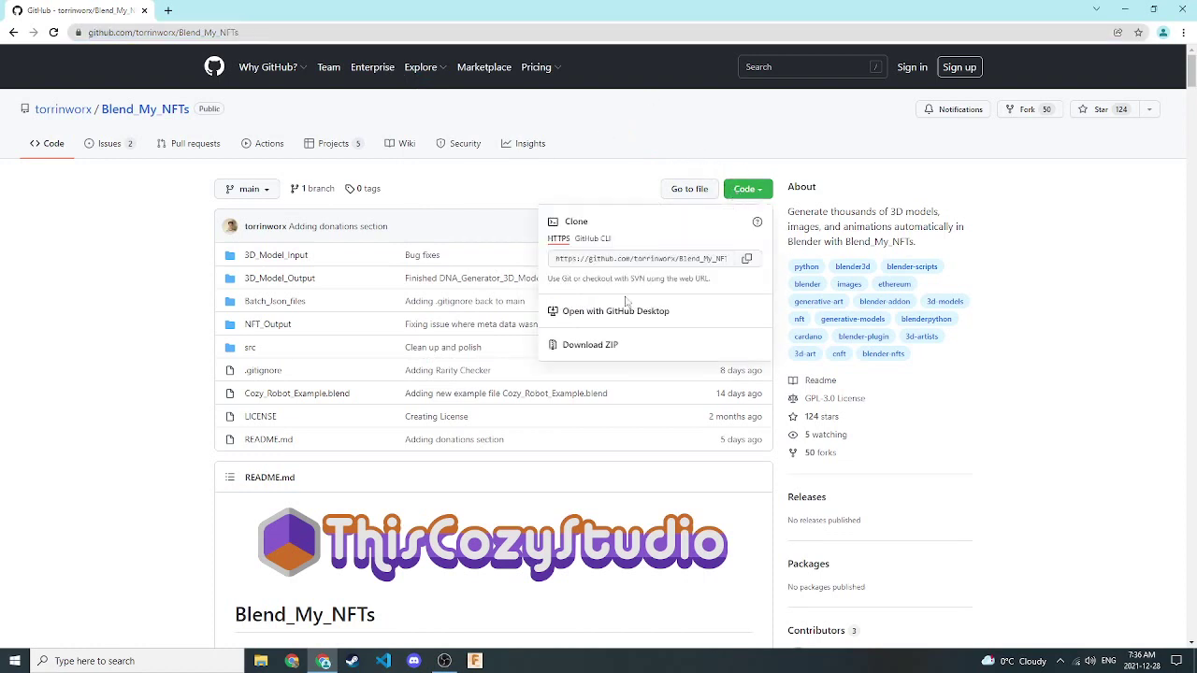
pyautogui.click(589, 345)
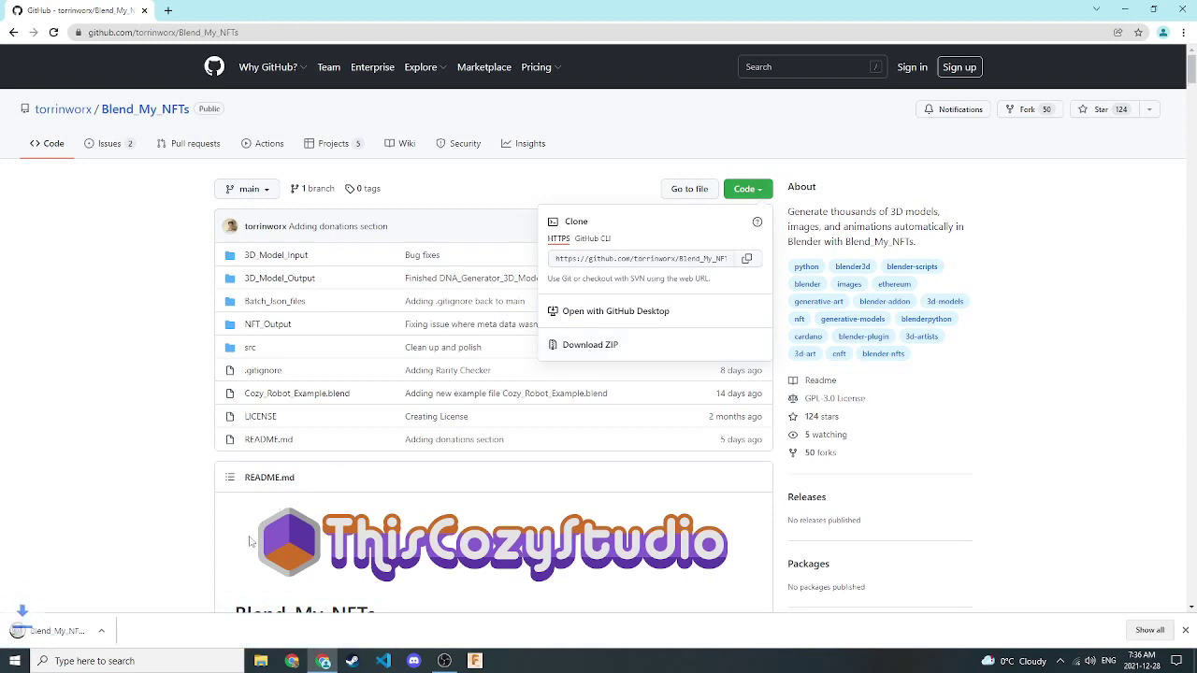
pyautogui.click(1152, 9)
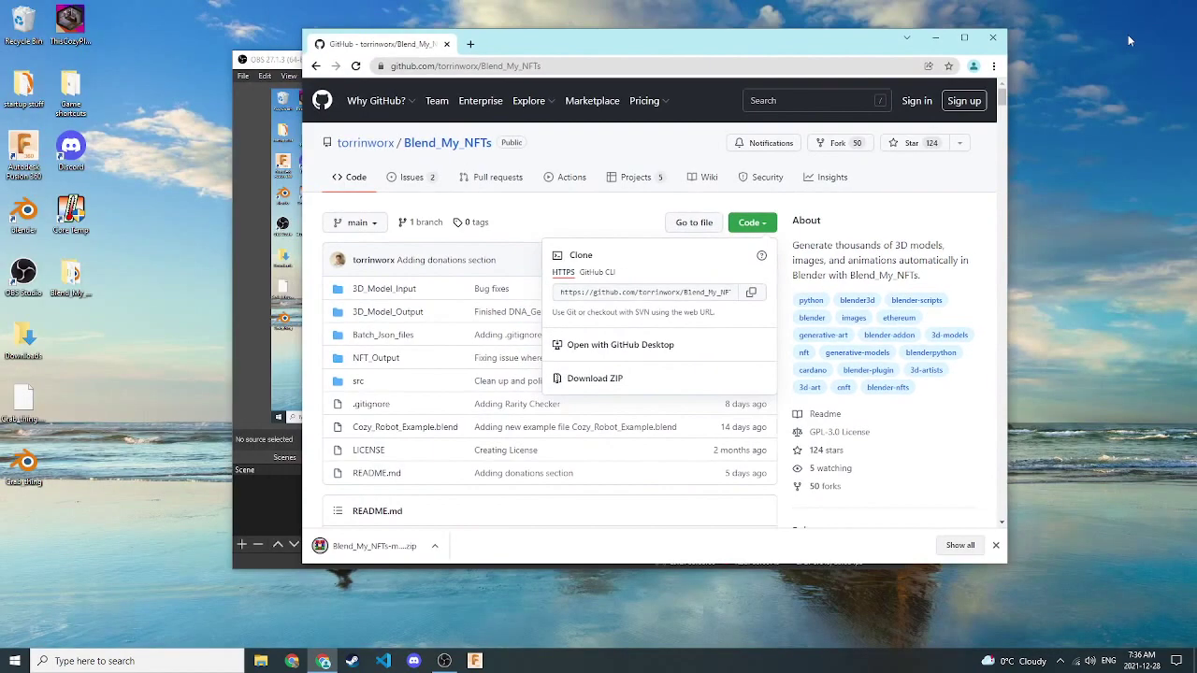
# - Save the downloaded Blend_My_NFTs ZIP archive onto the desktop
pyautogui.click(263, 59)
pyautogui.click(833, 59)
pyautogui.moveTo(823, 42); pyautogui.dragTo(1101, 37)
pyautogui.moveTo(653, 540); pyautogui.dragTo(450, 279)
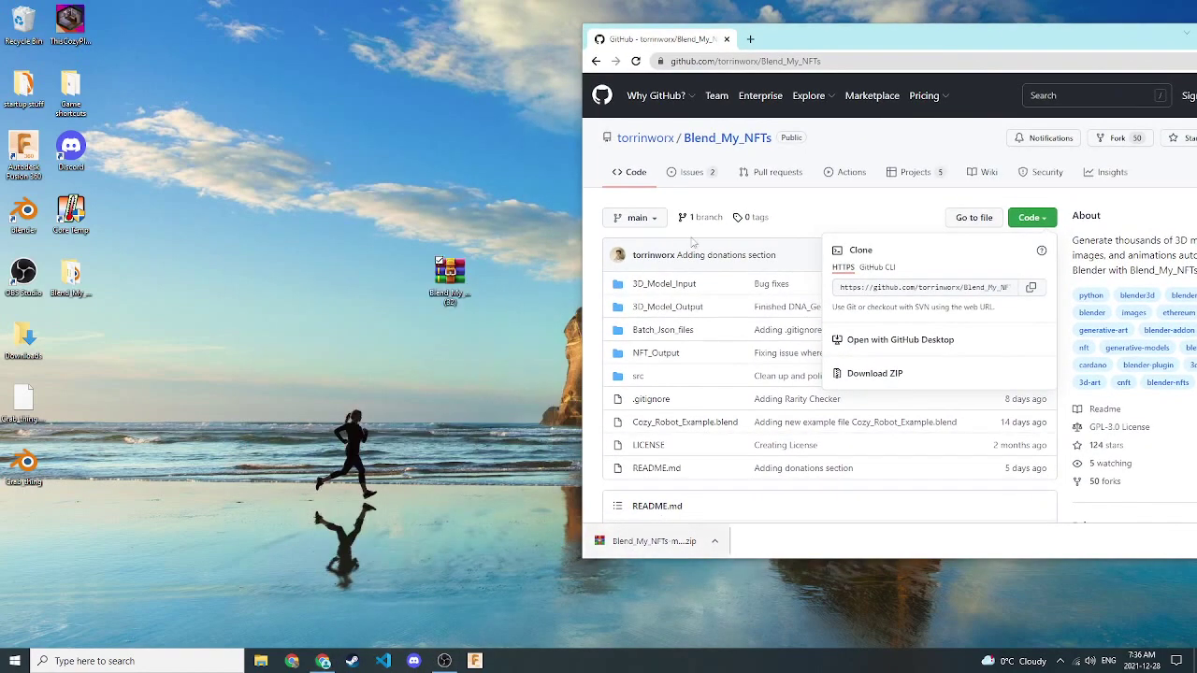
pyautogui.moveTo(1190, 35); pyautogui.dragTo(1049, 33)
pyautogui.click(1055, 35)
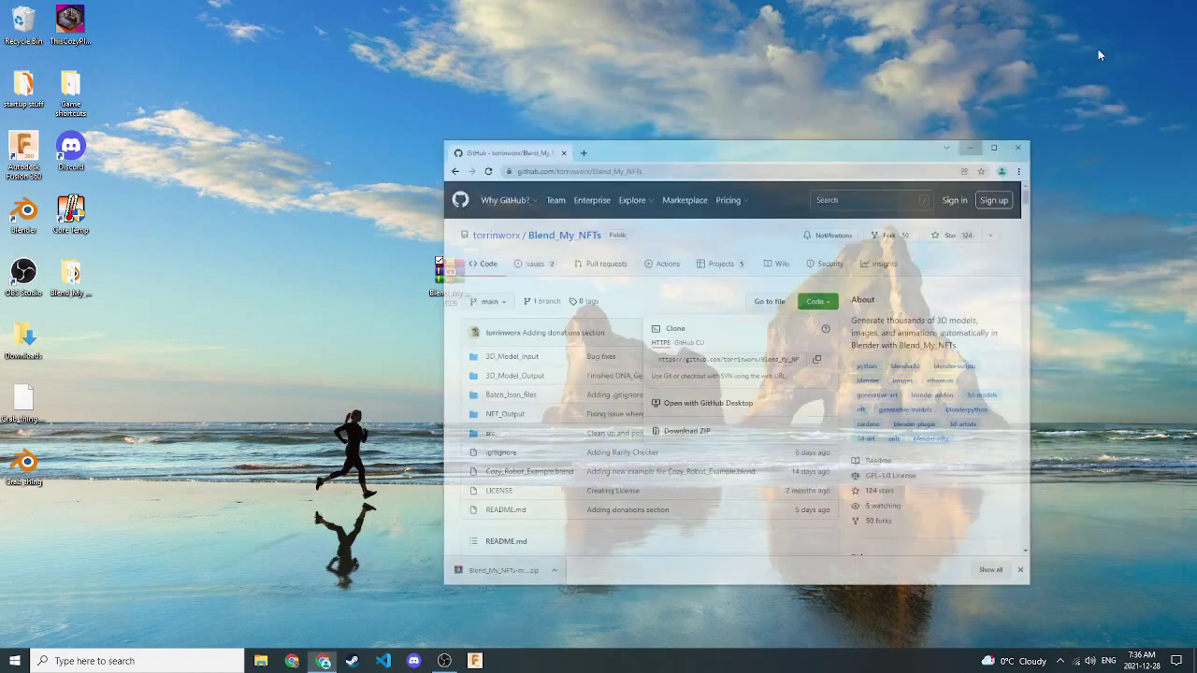
pyautogui.moveTo(457, 281); pyautogui.dragTo(595, 282)
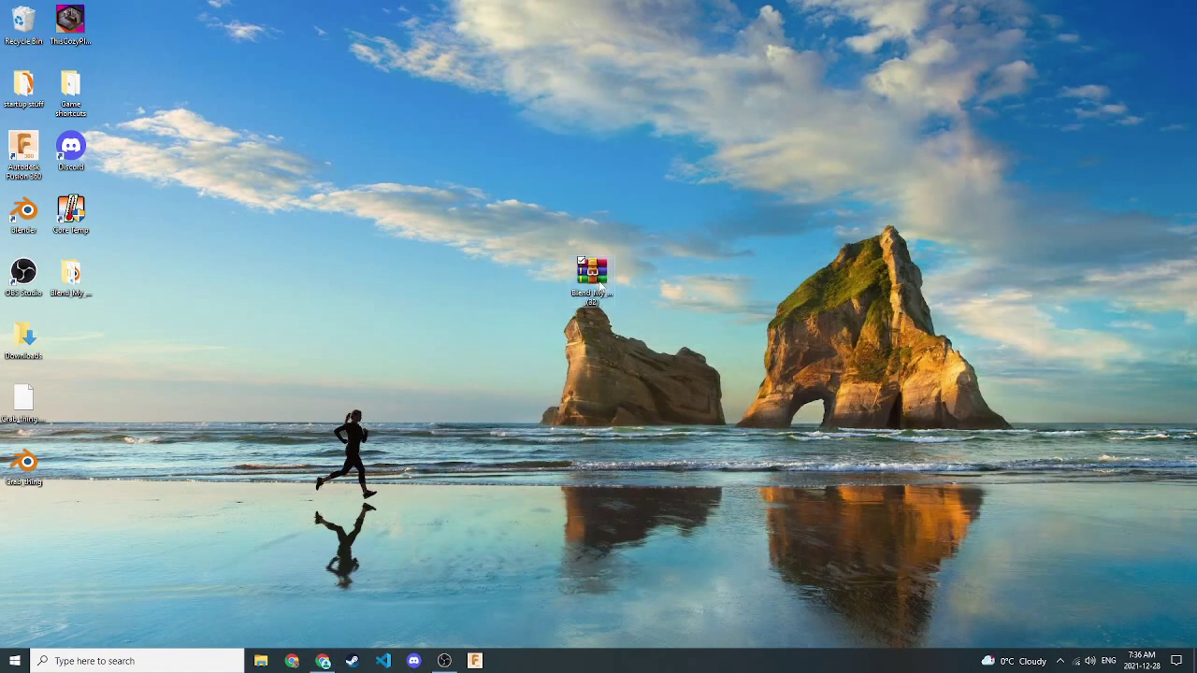
# - Extract Blend_My_NFTs-main from the ZIP, delete the archive, and open Cozy_Robot_Example.blend
pyautogui.doubleClick(593, 278)
pyautogui.moveTo(254, 239); pyautogui.dragTo(496, 274)
pyautogui.click(1027, 125)
pyautogui.moveTo(591, 272); pyautogui.dragTo(28, 36)
pyautogui.moveTo(499, 273); pyautogui.dragTo(585, 276)
pyautogui.doubleClick(582, 273)
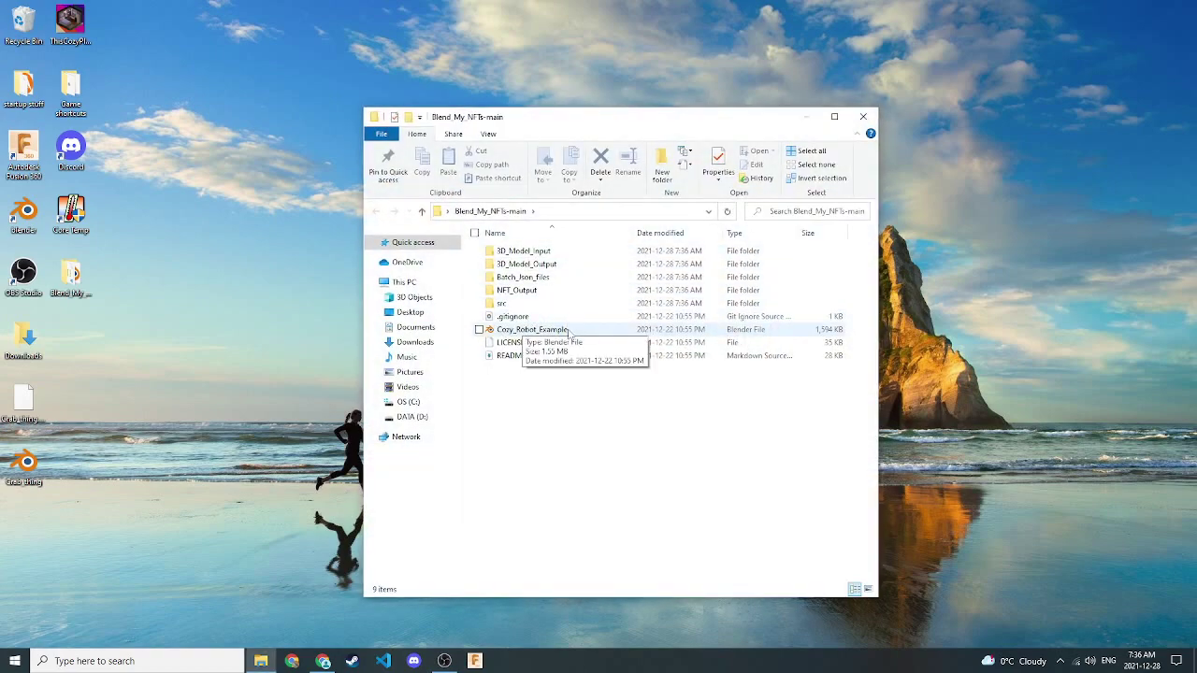
pyautogui.doubleClick(568, 330)
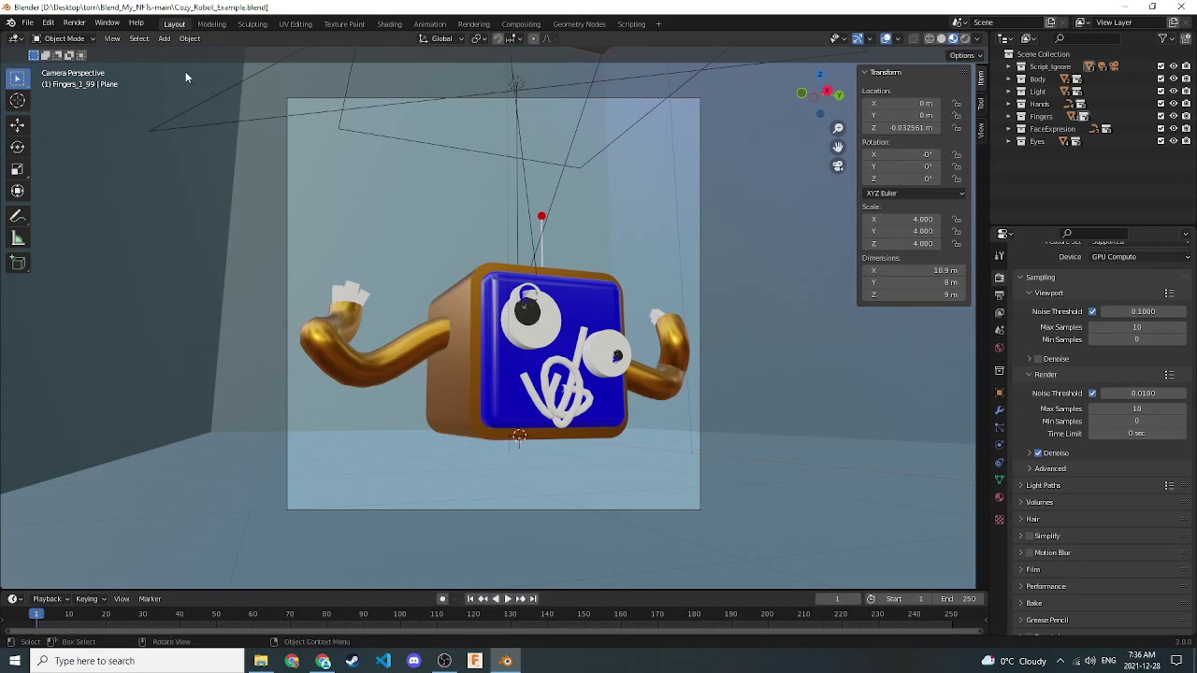
# - Show Blender's system console, reposition it, then hide it again via Toggle System Console
pyautogui.click(114, 28)
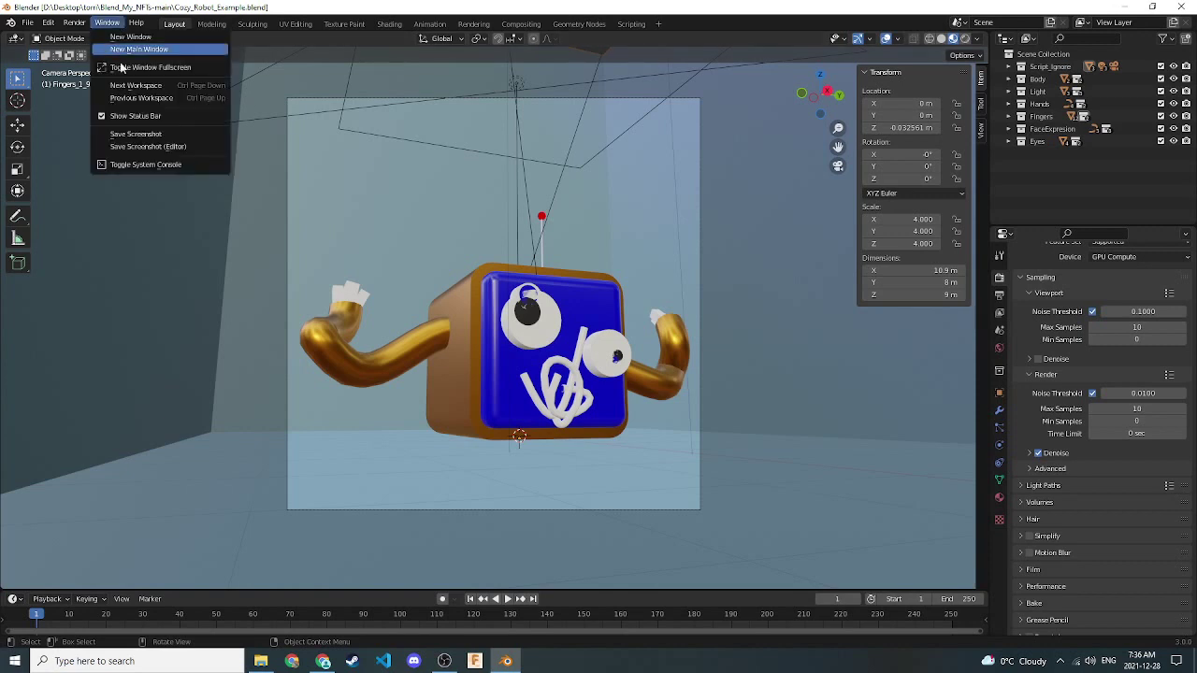
pyautogui.click(205, 166)
pyautogui.moveTo(476, 132); pyautogui.dragTo(575, 150)
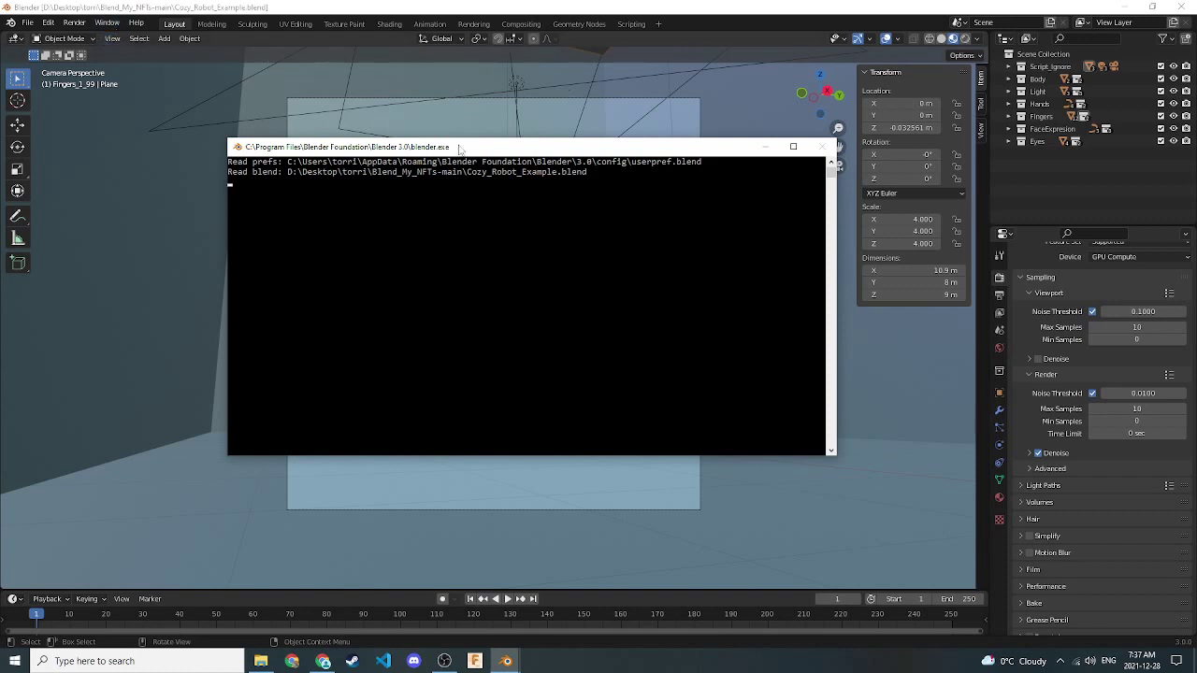
pyautogui.moveTo(491, 150); pyautogui.dragTo(486, 182)
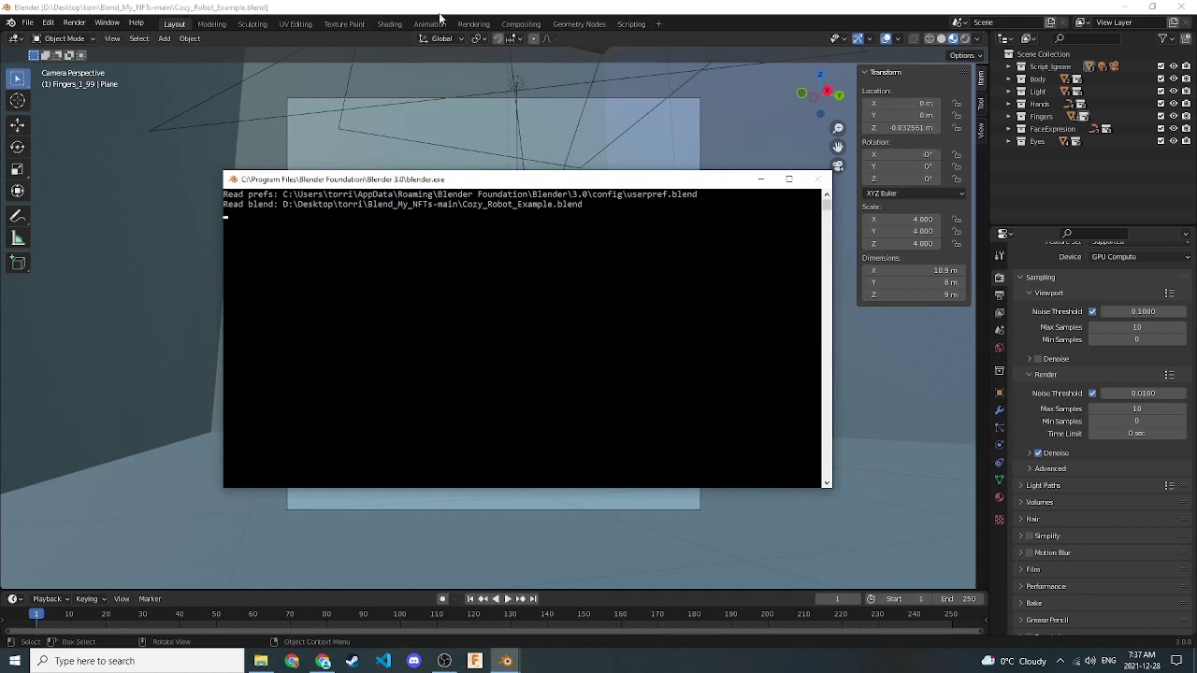
pyautogui.click(106, 23)
pyautogui.click(148, 166)
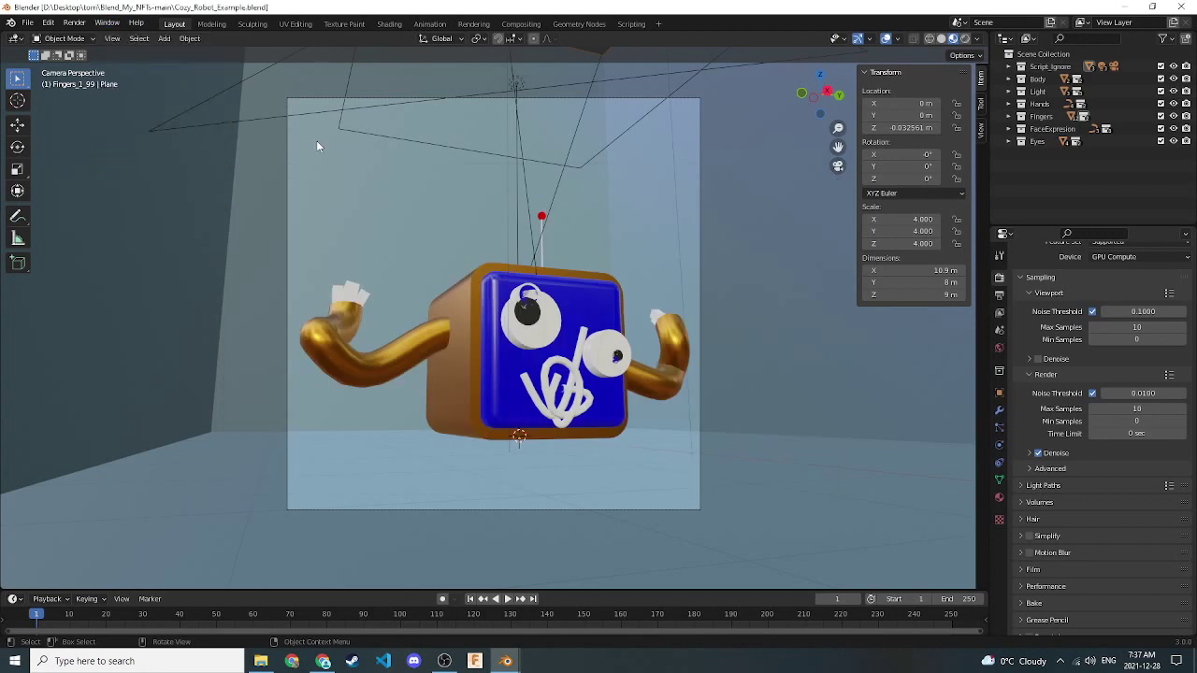
# - In the Scripting workspace, load src/main.py into the text editor, then minimize Blender
pyautogui.click(630, 24)
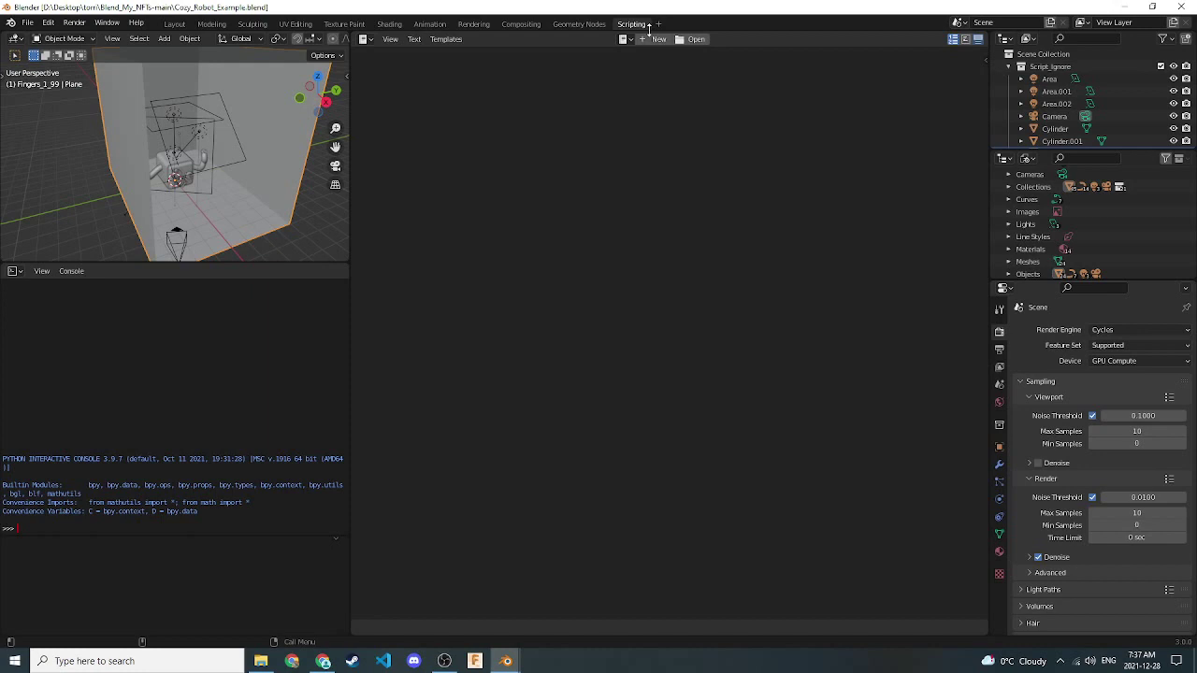
pyautogui.click(701, 43)
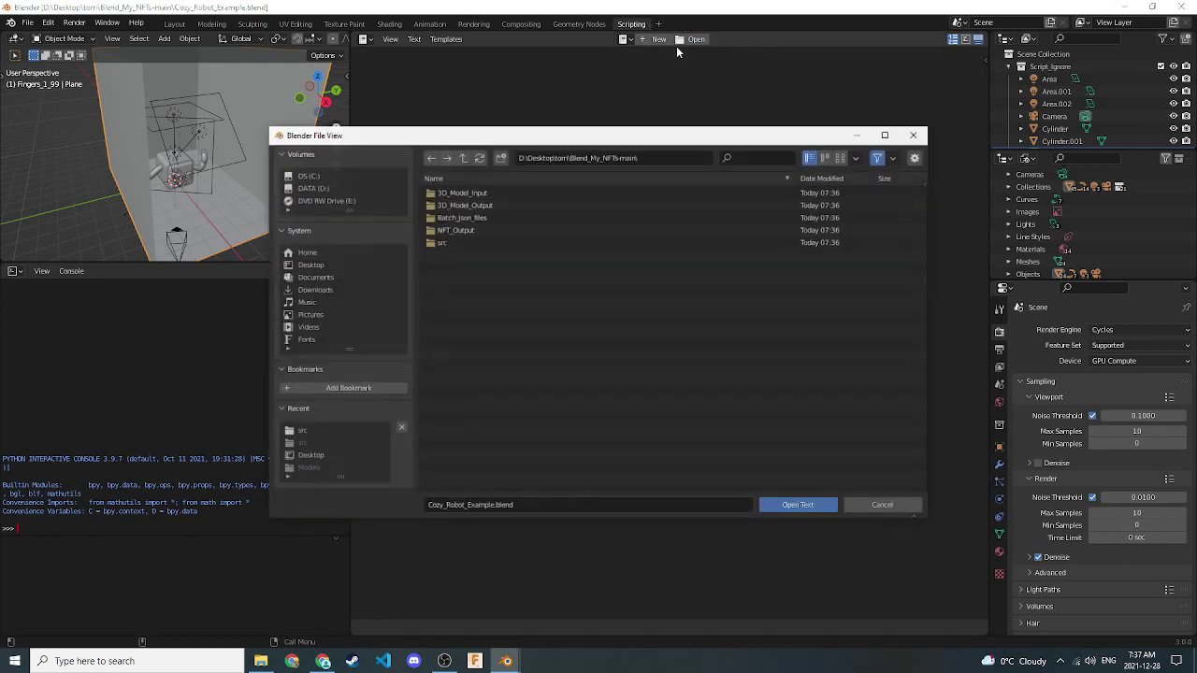
pyautogui.moveTo(487, 136); pyautogui.dragTo(476, 115)
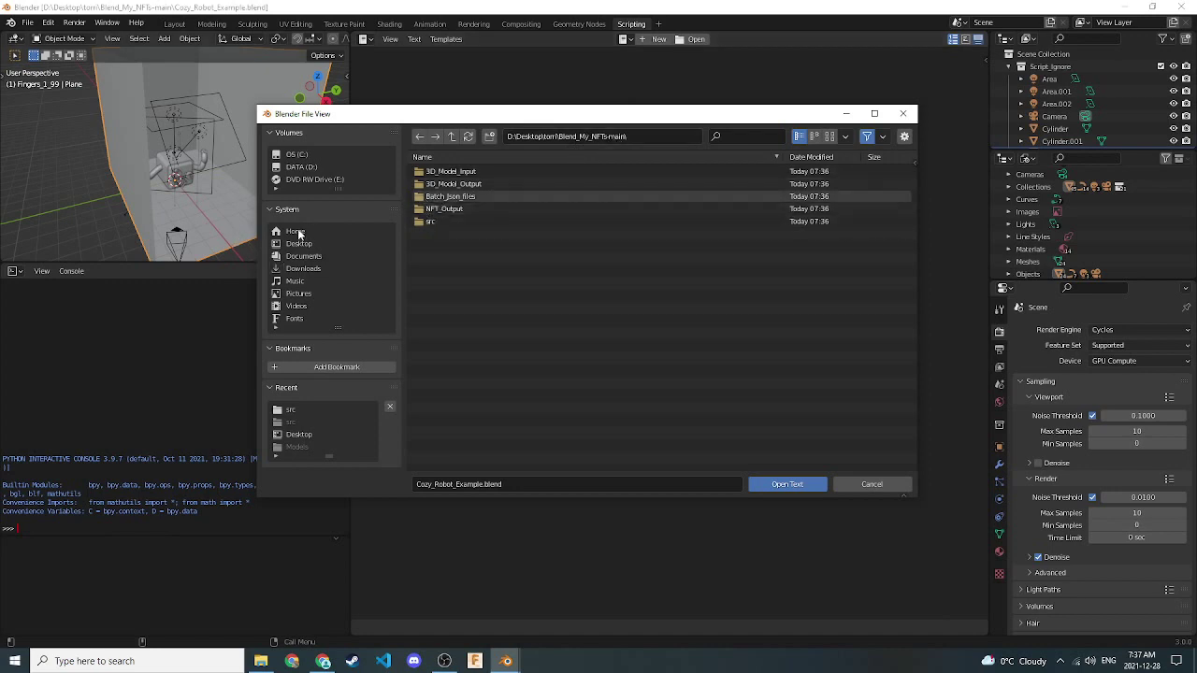
pyautogui.doubleClick(453, 222)
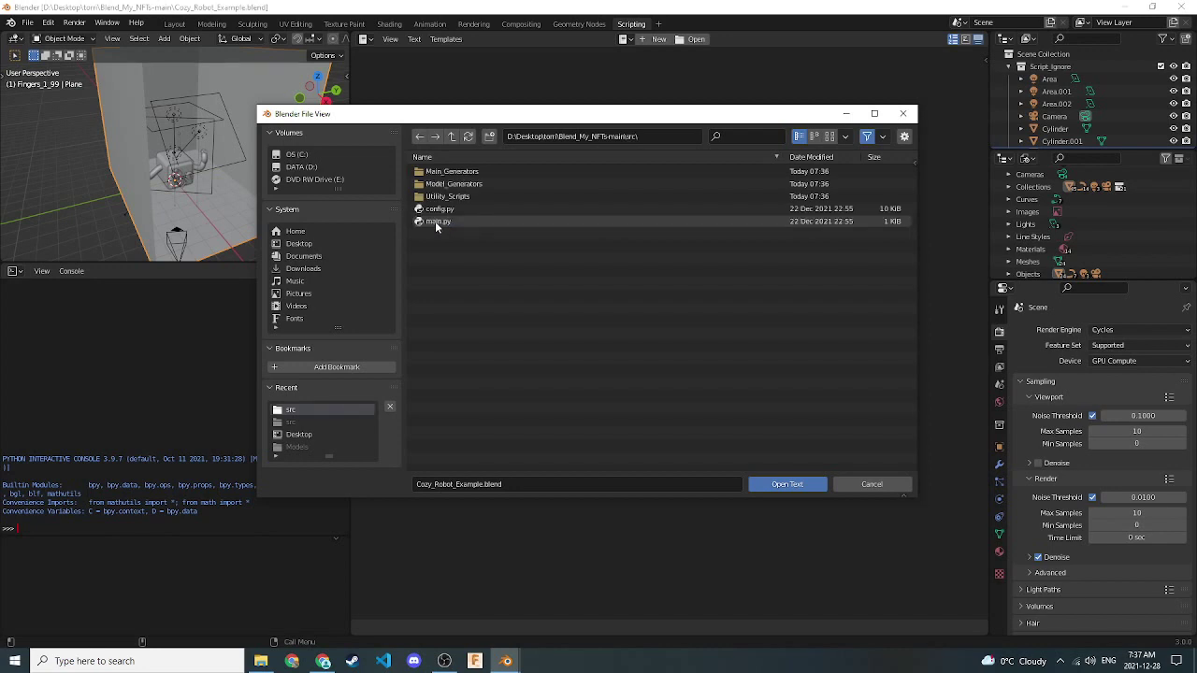
pyautogui.doubleClick(435, 221)
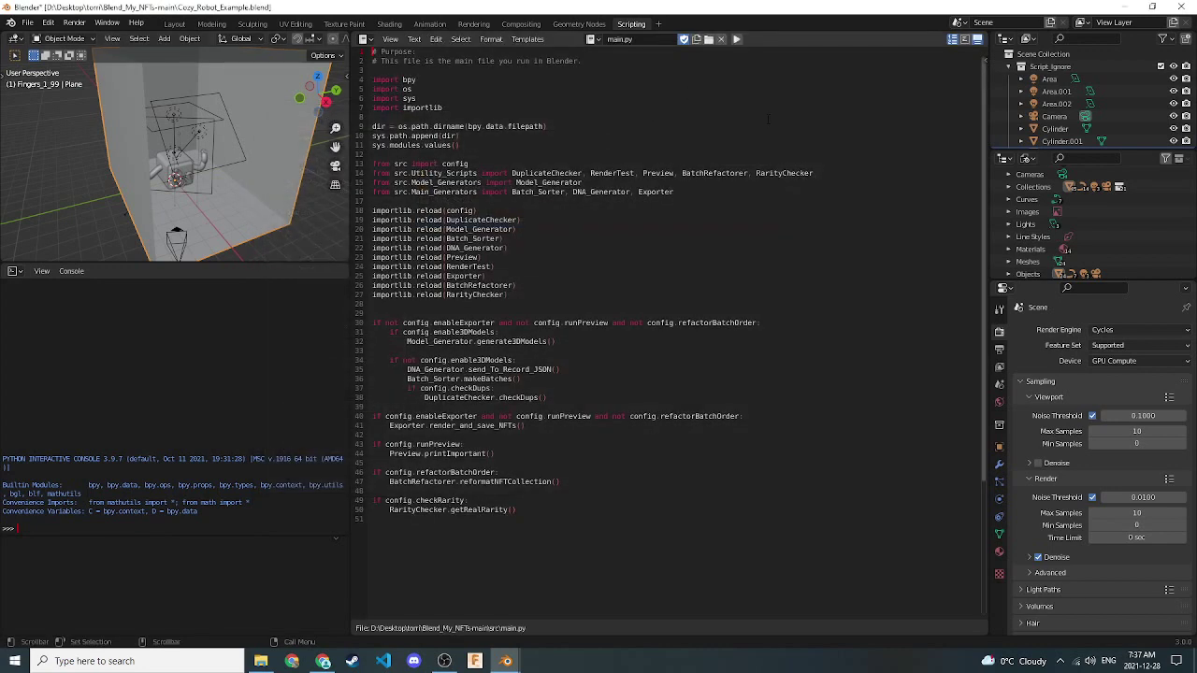
pyautogui.click(1126, 8)
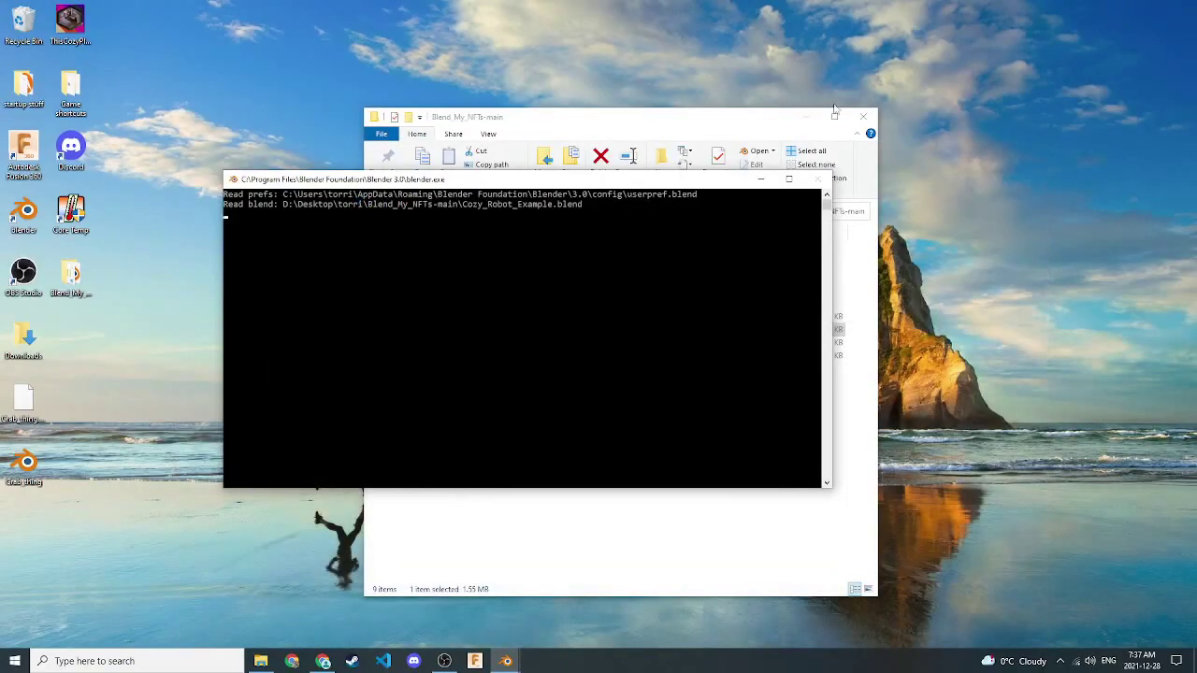
# - Minimize the console and open src/config.py in Visual Studio Code from File Explorer
pyautogui.click(760, 179)
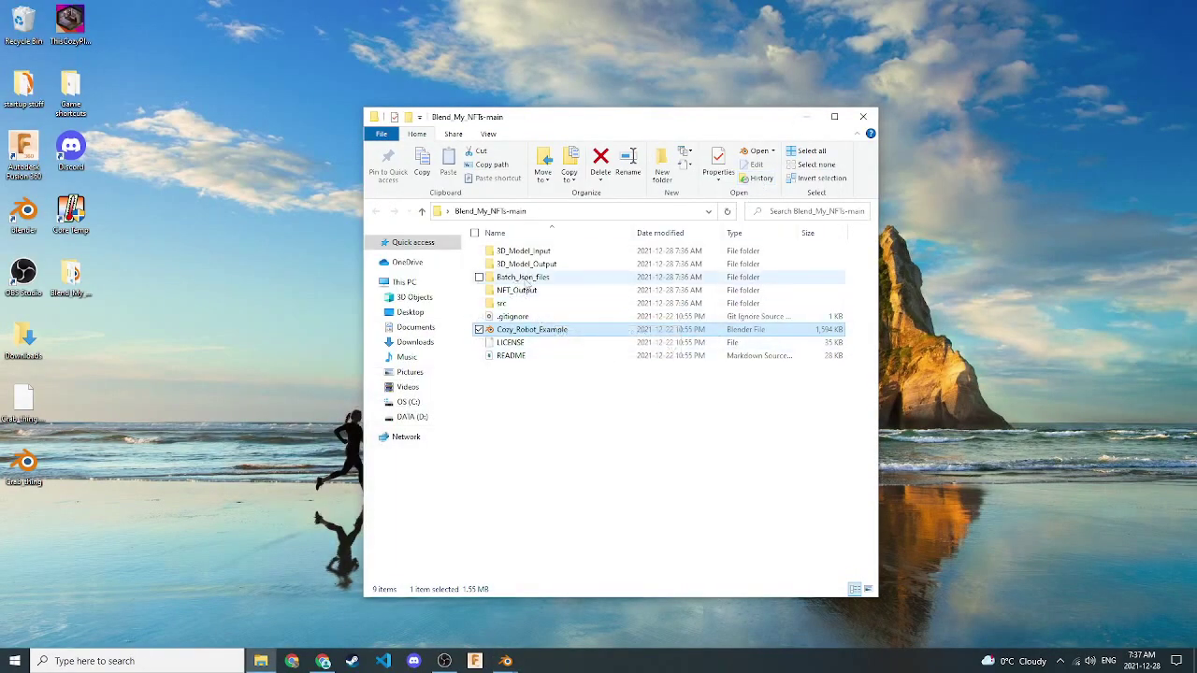
pyautogui.doubleClick(510, 305)
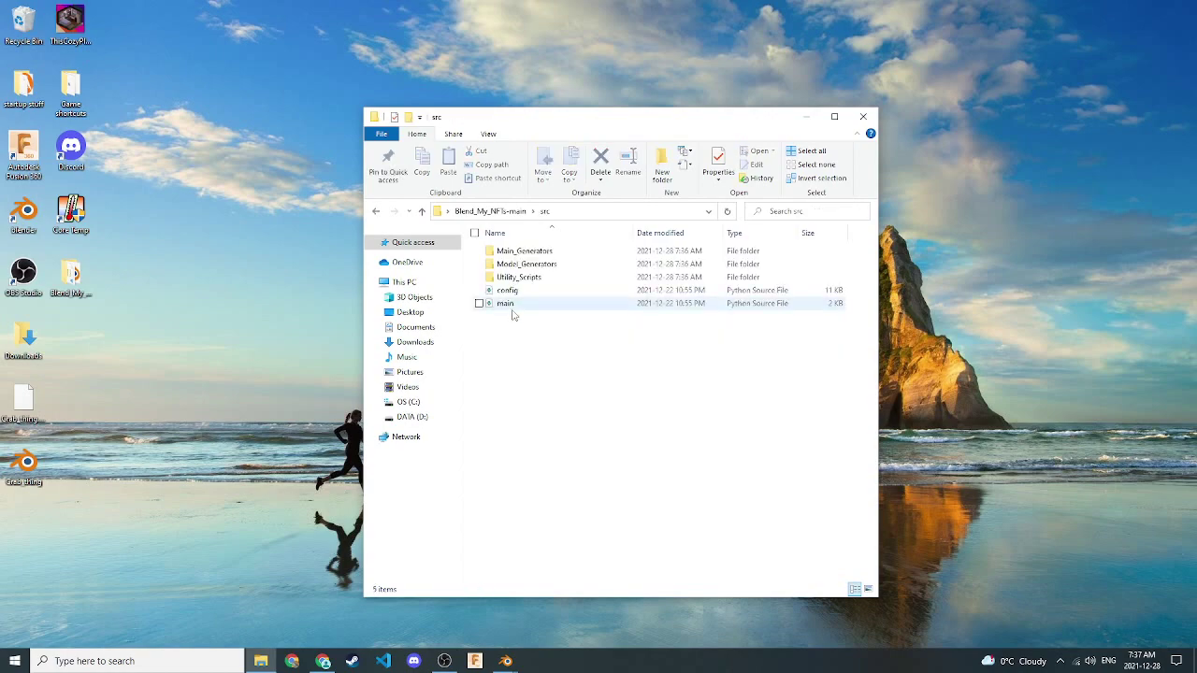
pyautogui.doubleClick(510, 303)
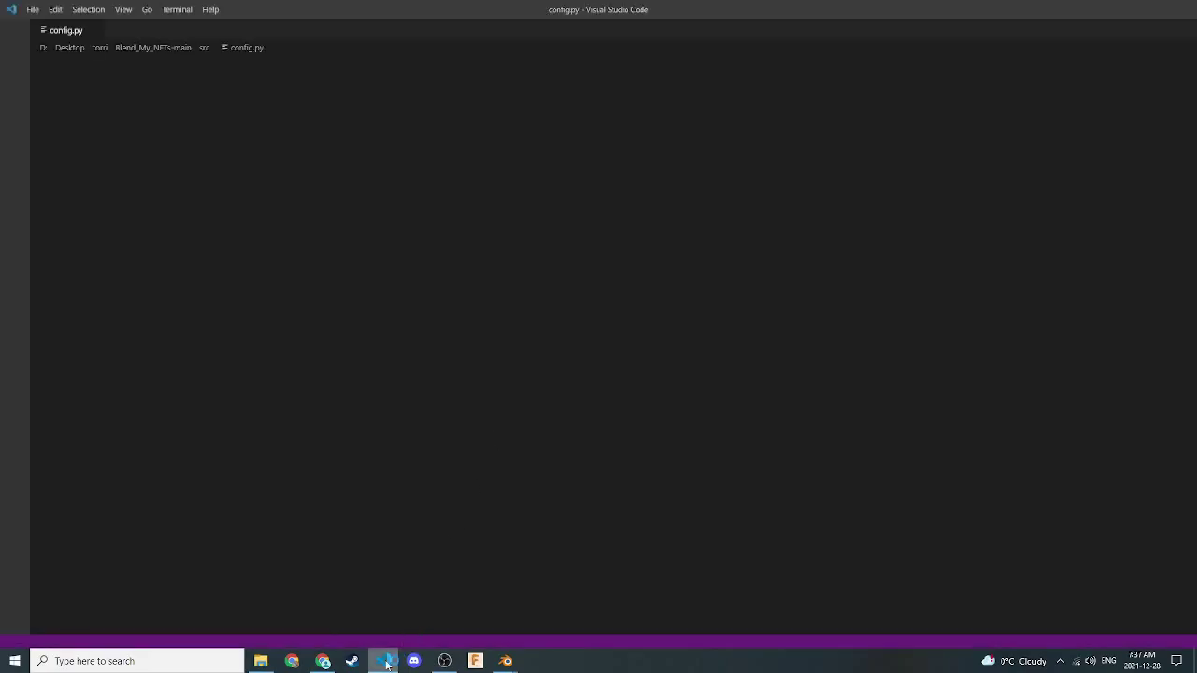
pyautogui.moveTo(386, 662)
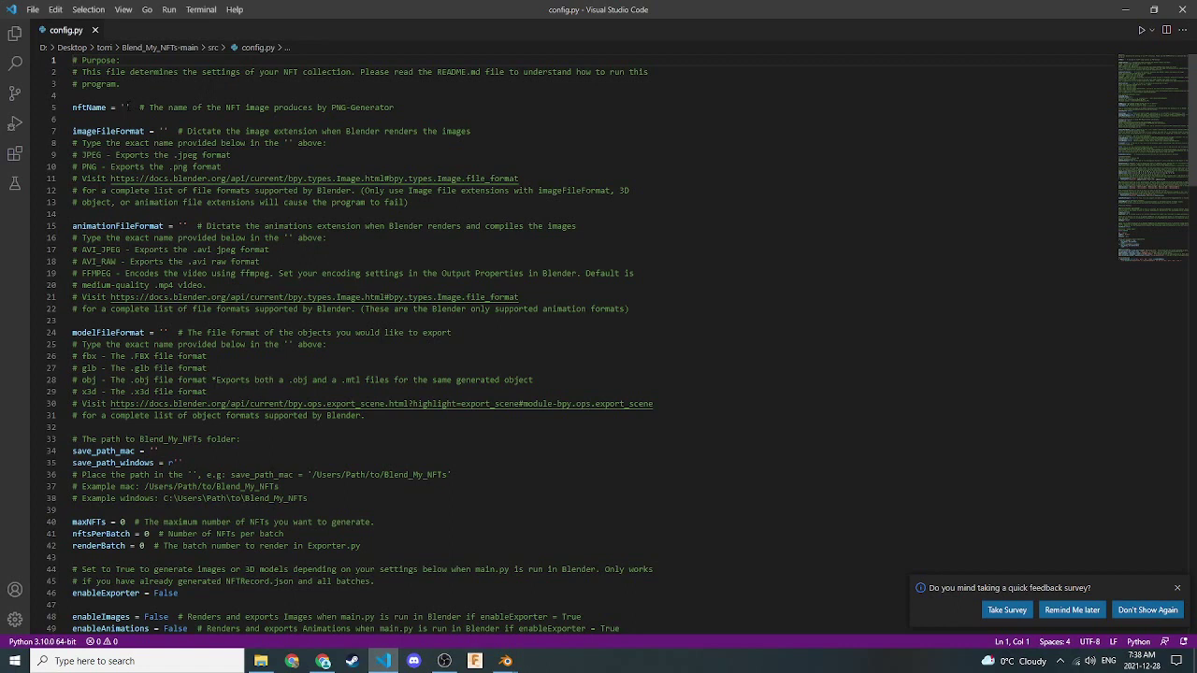
# - Set nftName to 'Robot', imageFileFormat to 'PNG' and animationFileFormat to 'AVI_JPEG'
pyautogui.click(125, 108)
pyautogui.write('Robot')
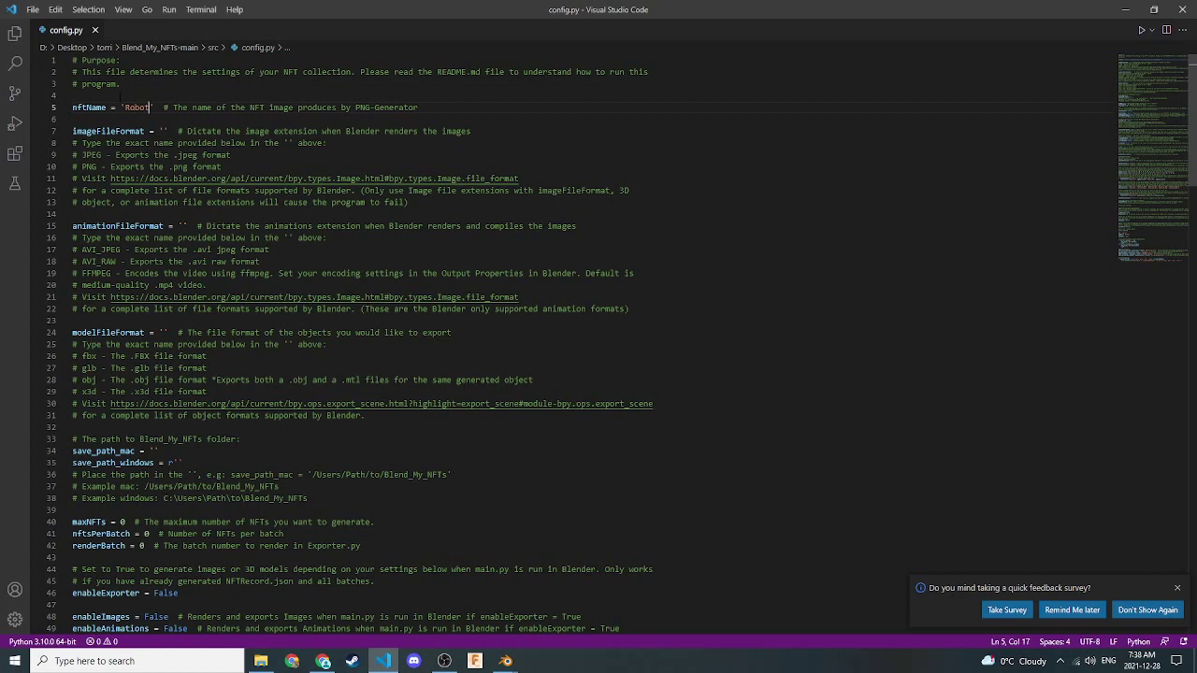
pyautogui.click(164, 131)
pyautogui.write('PNG')
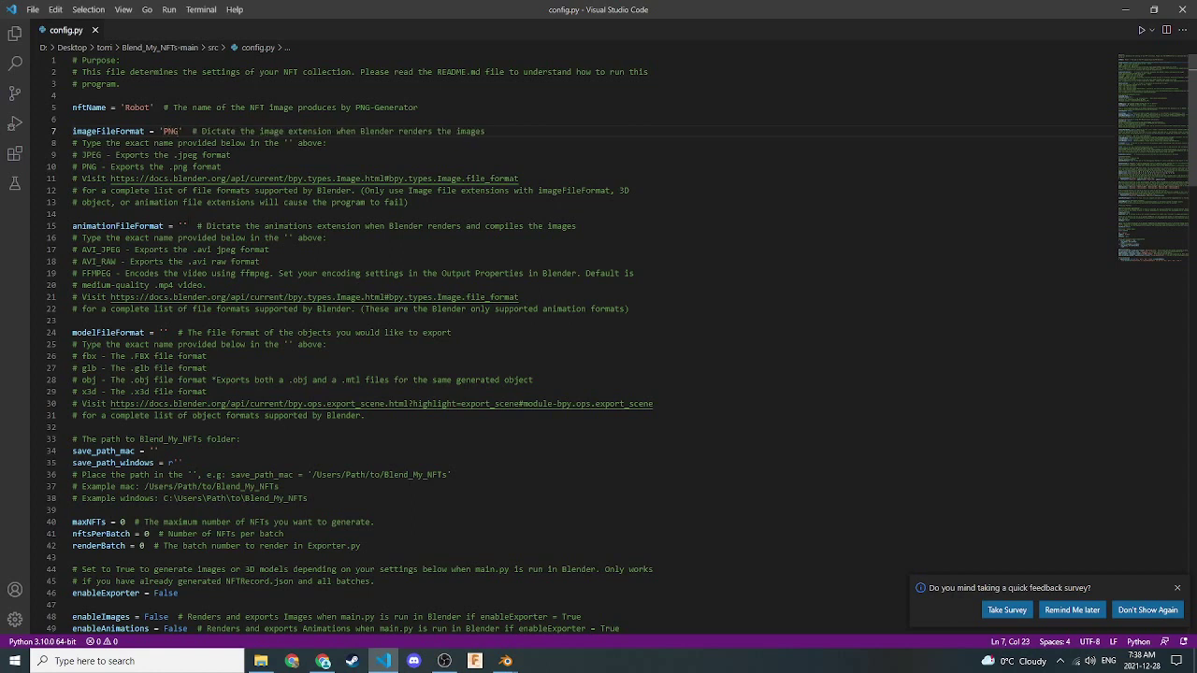
pyautogui.moveTo(82, 249); pyautogui.dragTo(120, 249)
pyautogui.hotkey('ctrl', 'c')
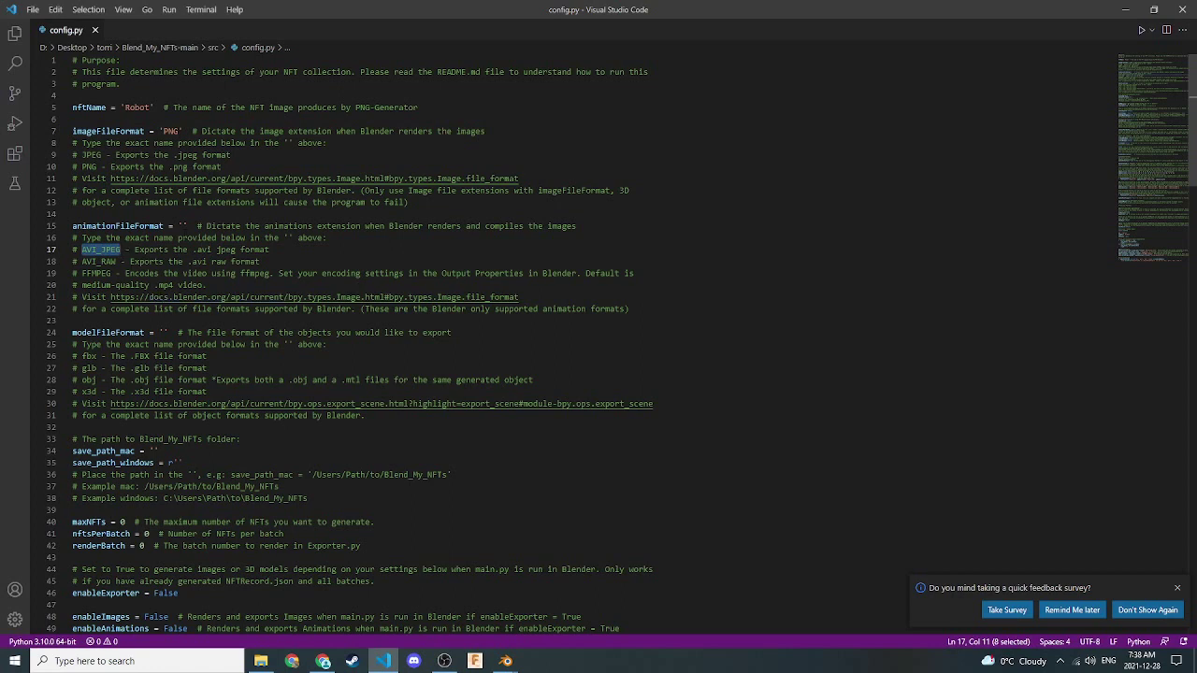
pyautogui.click(182, 225)
pyautogui.hotkey('ctrl', 'v')
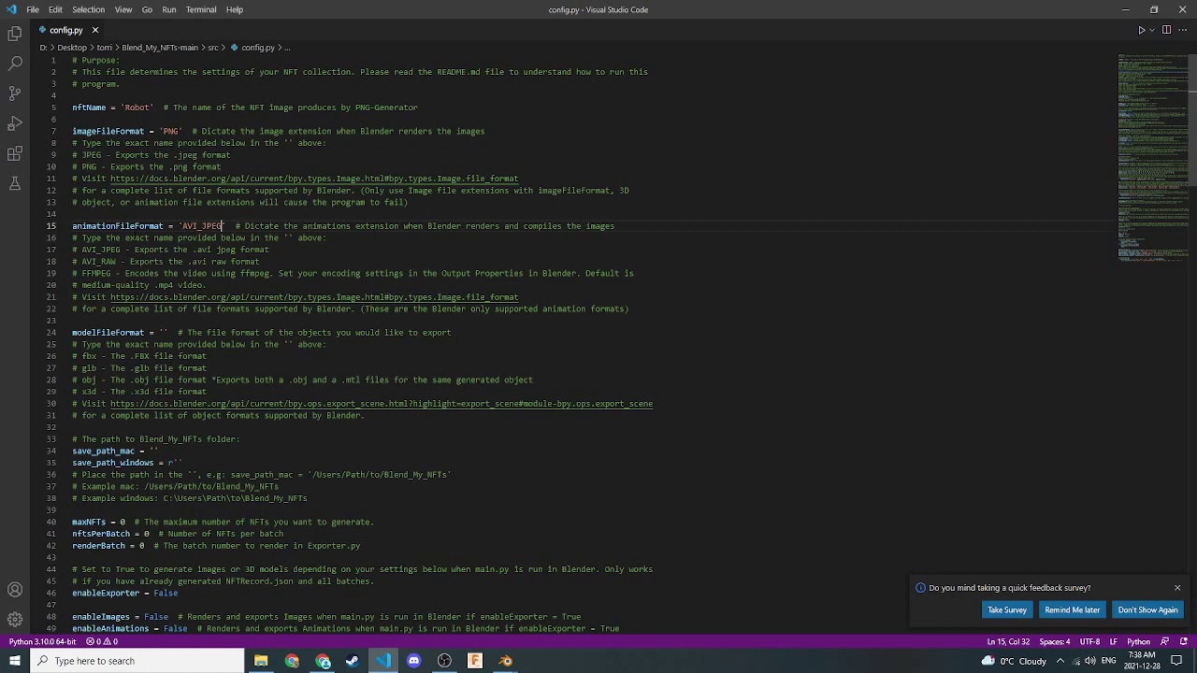
# - Set modelFileFormat to 'glb' and minimize Visual Studio Code
pyautogui.scroll(-2, 598, 345)
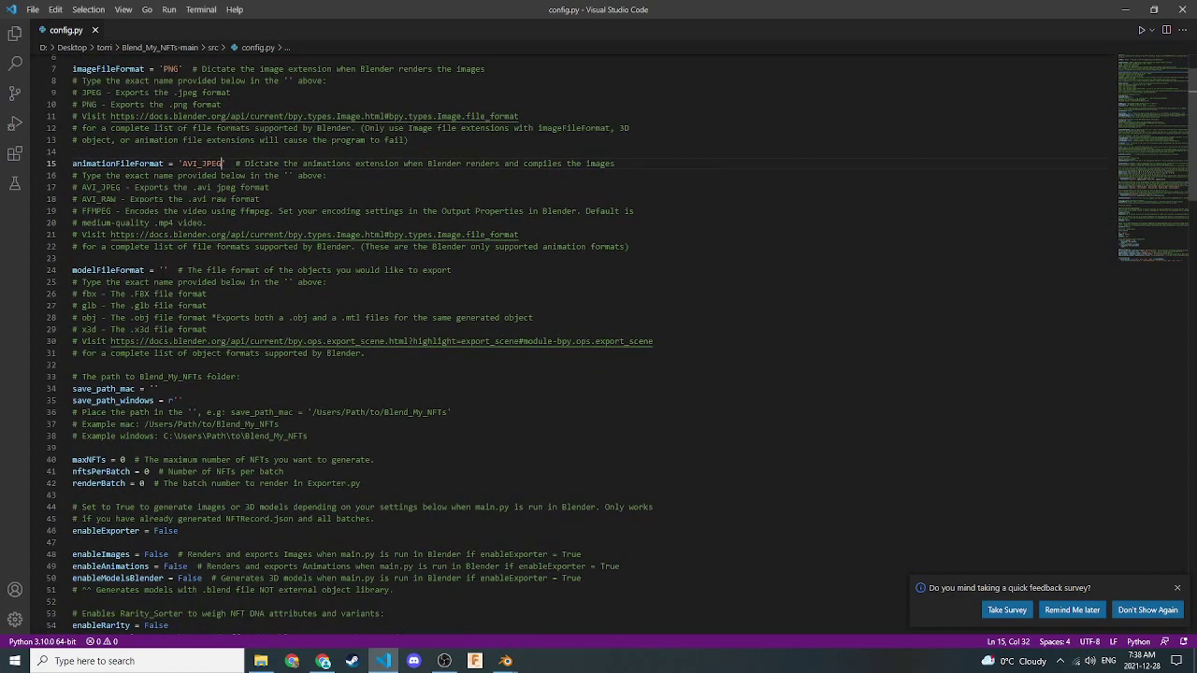
pyautogui.click(162, 270)
pyautogui.write('glb')
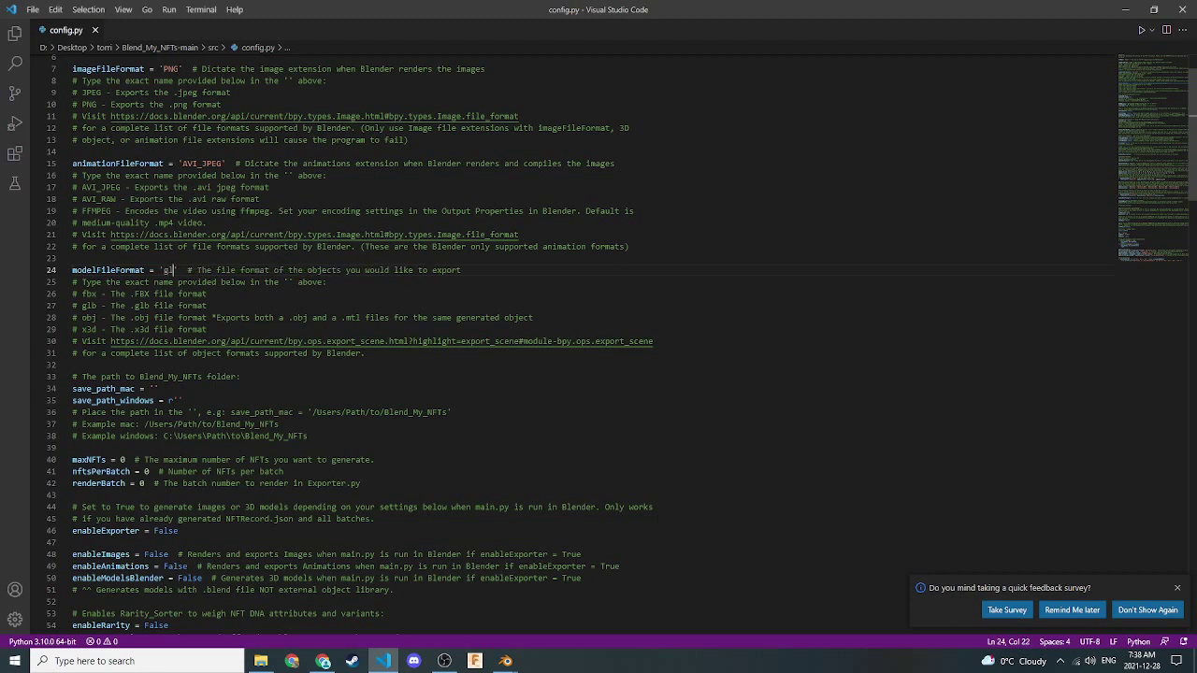
pyautogui.scroll(-4, 599, 346)
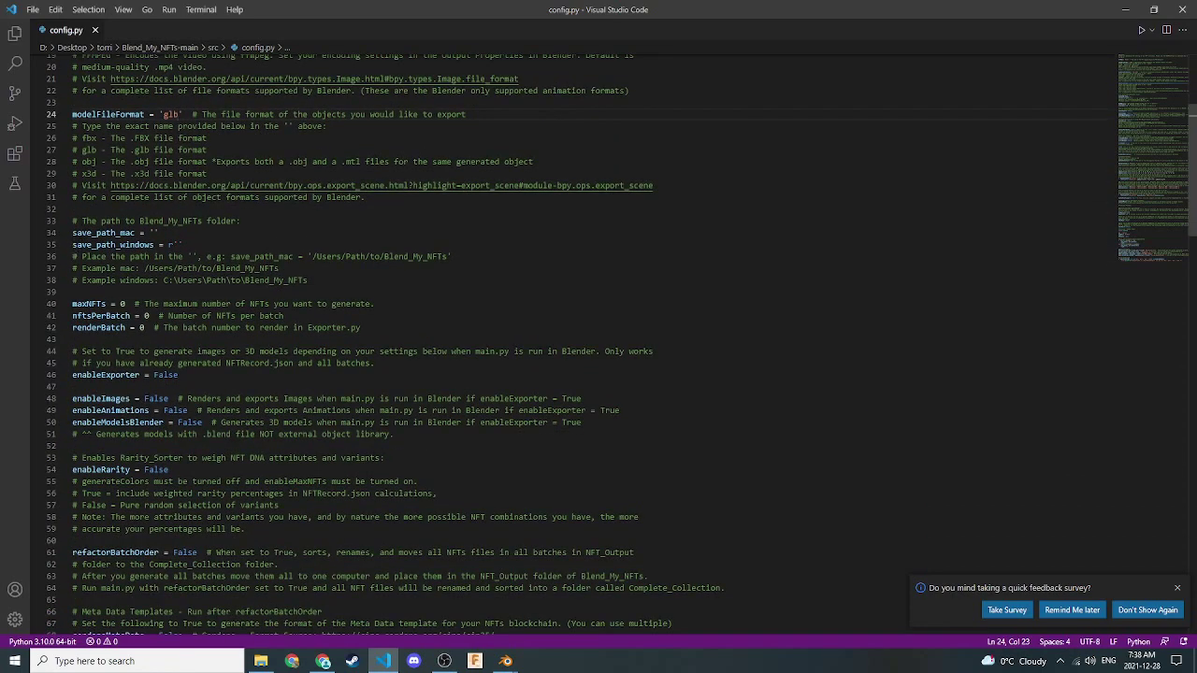
pyautogui.click(1125, 9)
# - Paste the Blend_My_NFTs-main folder path into save_path_windows in config.py
pyautogui.moveTo(684, 119); pyautogui.dragTo(668, 70)
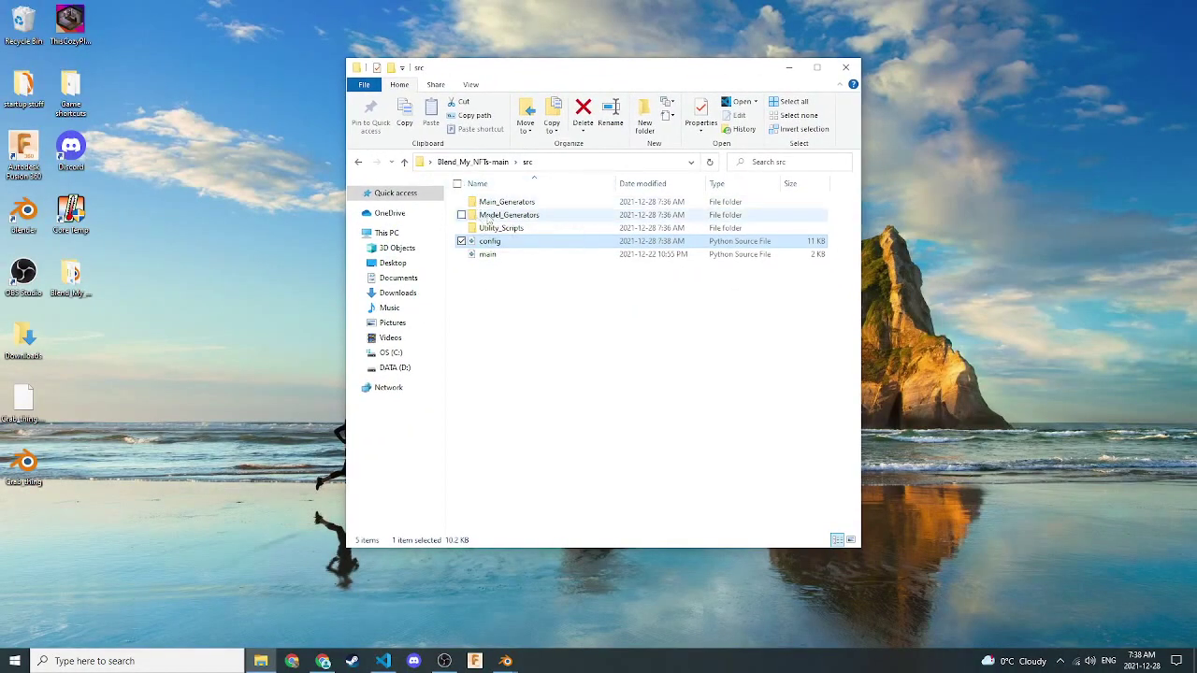
pyautogui.click(404, 162)
pyautogui.click(539, 165)
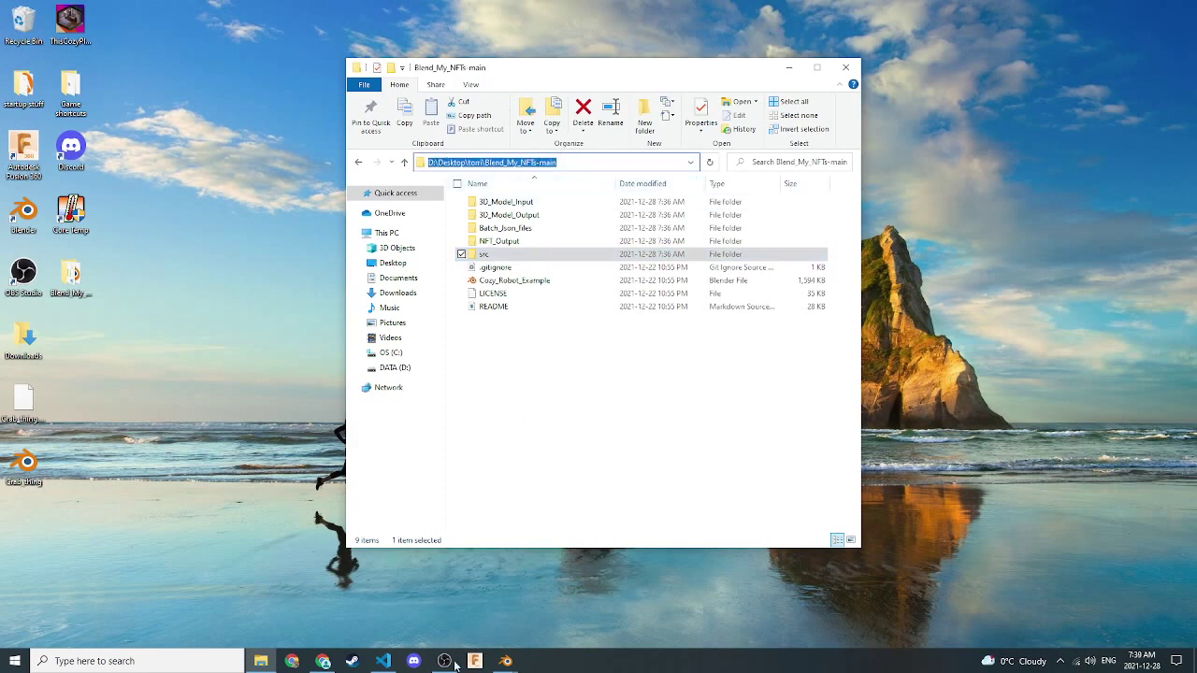
pyautogui.click(383, 660)
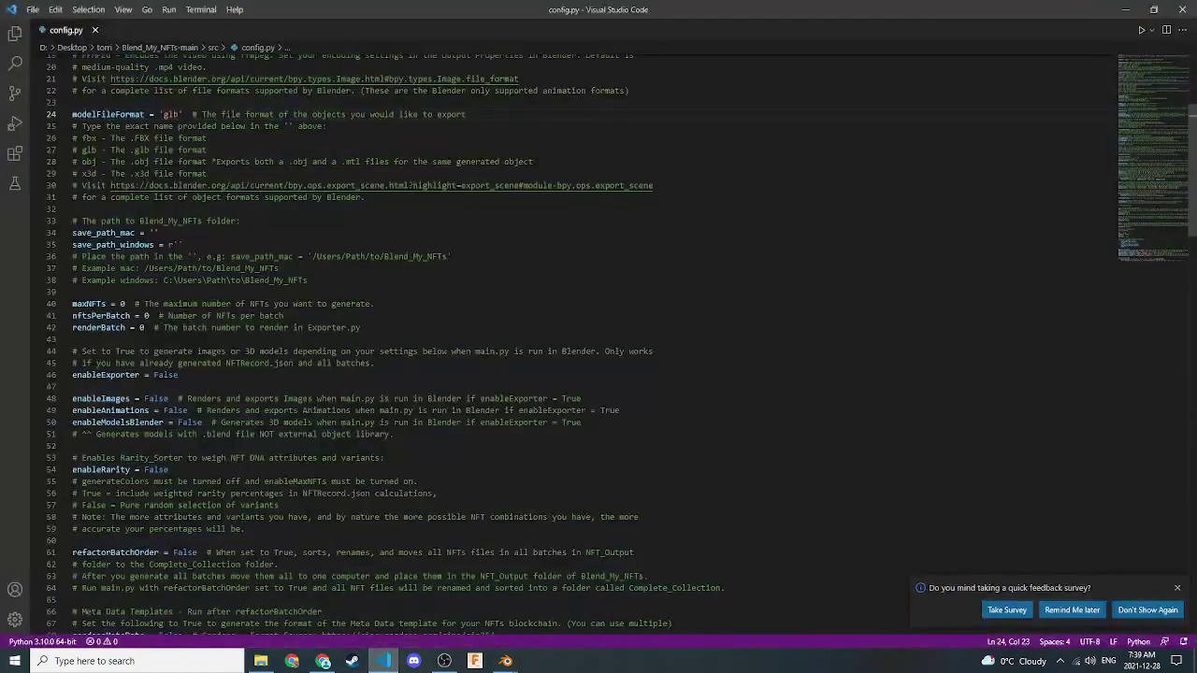
pyautogui.click(178, 244)
pyautogui.scroll(1, 178, 244)
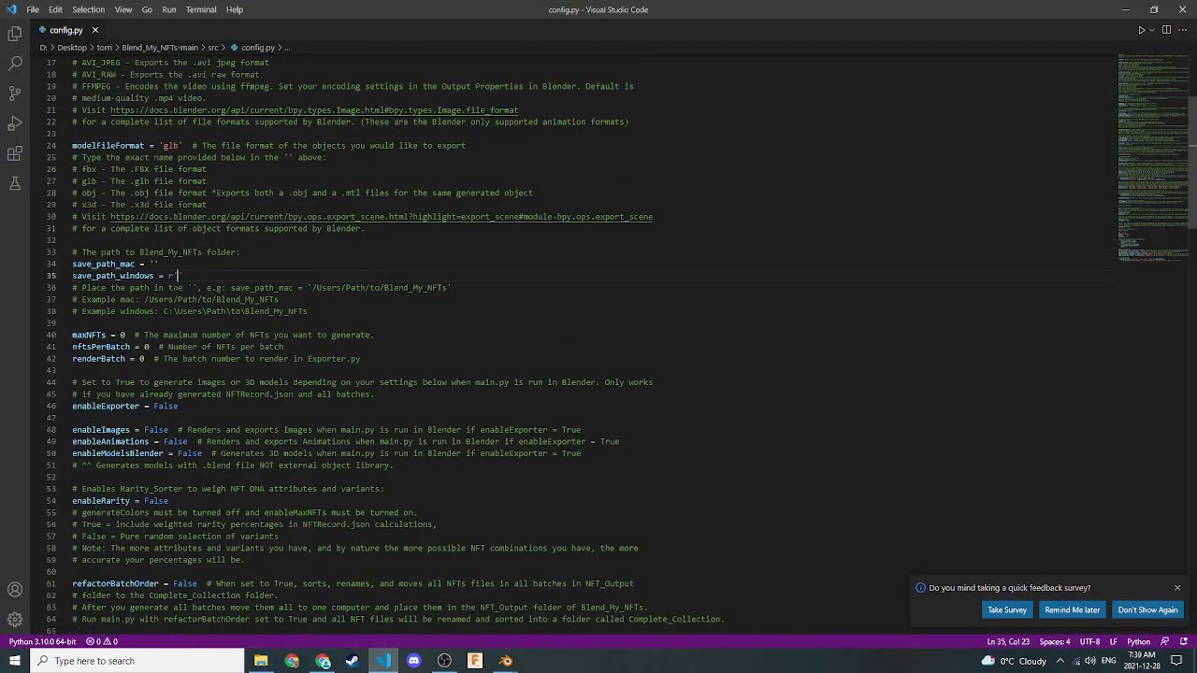
pyautogui.write('D:\\Desktop\\torri\\Blend_My_NFTs-main')
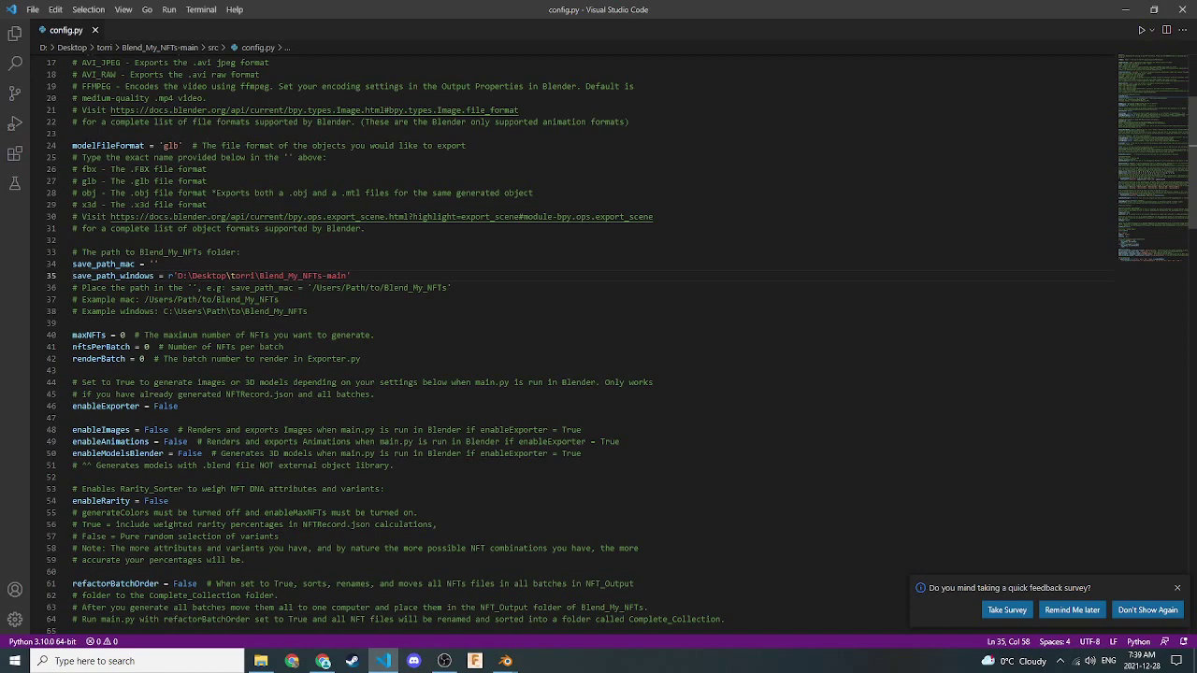
# - Set maxNFTs to 10, nftsPerBatch to 5 and renderBatch to 1
pyautogui.scroll(-1, 598, 344)
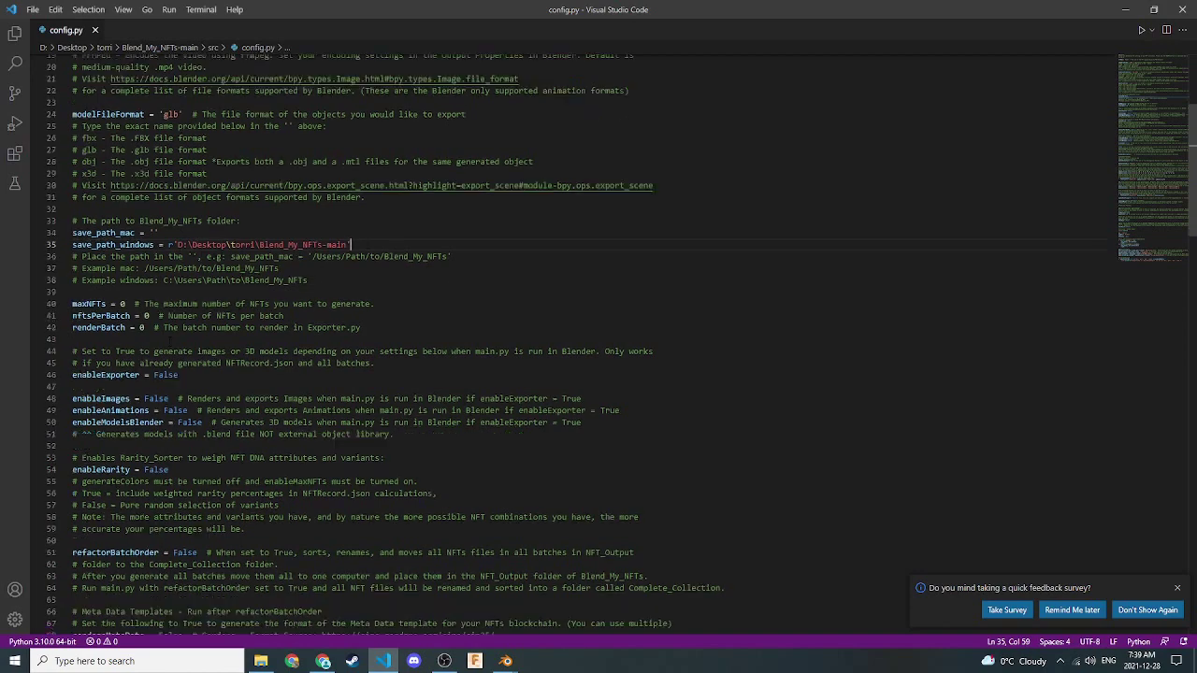
pyautogui.doubleClick(122, 304)
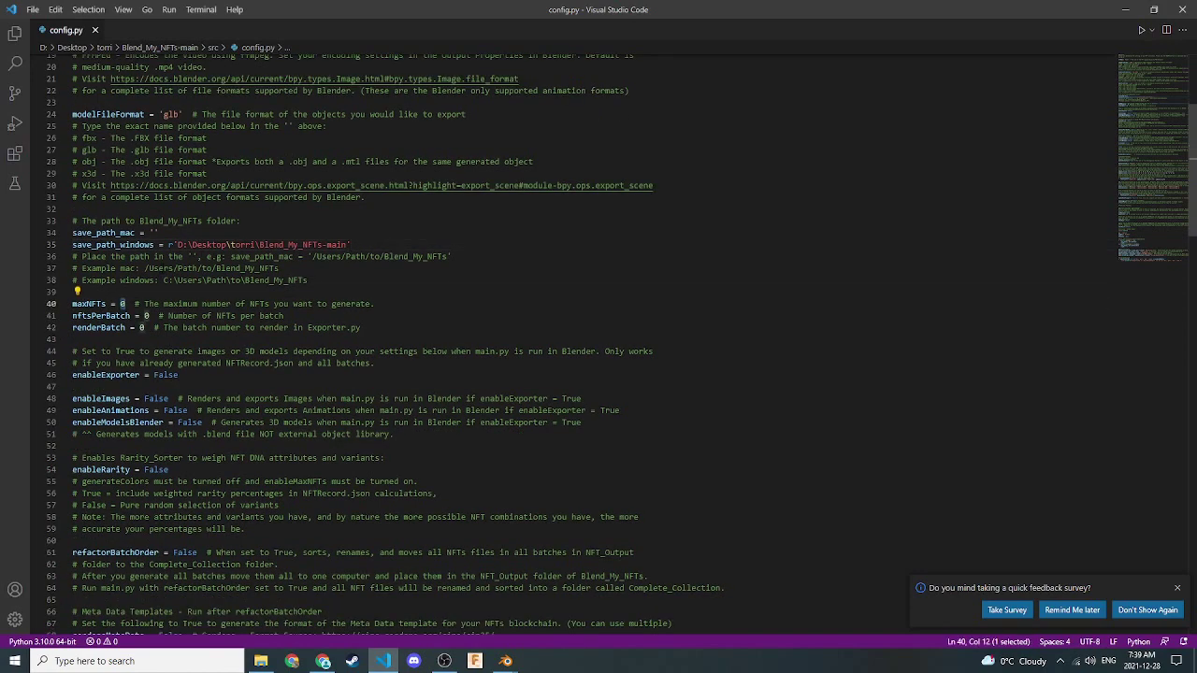
pyautogui.scroll(-1, 122, 304)
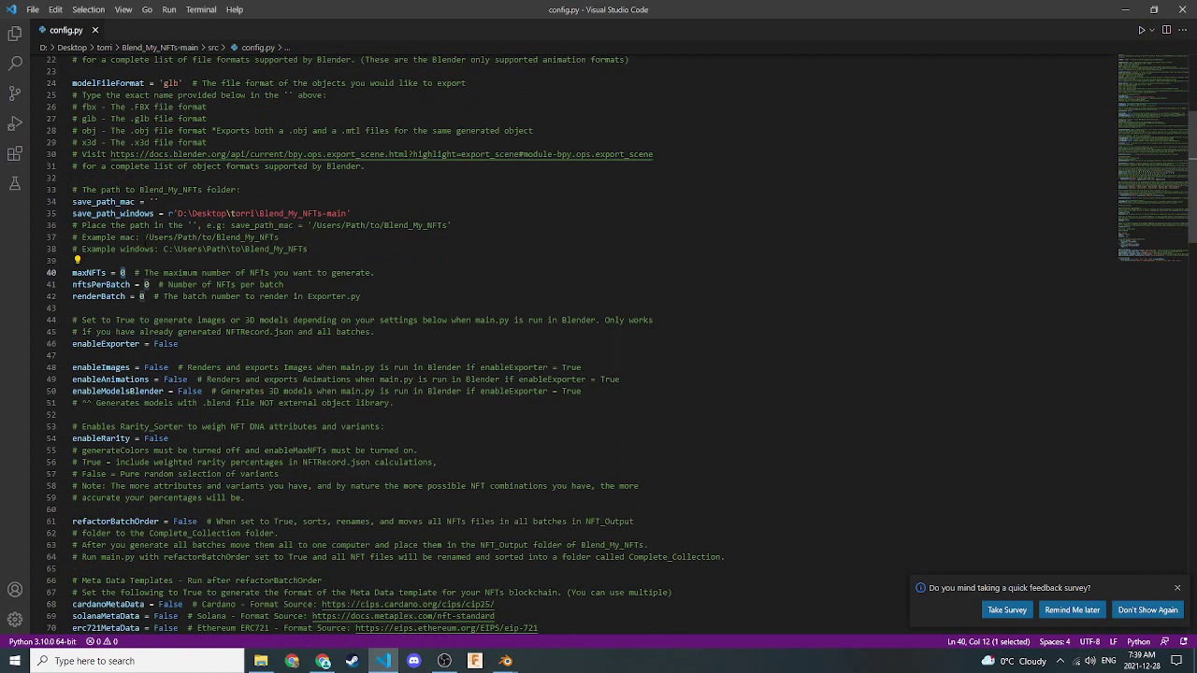
pyautogui.write('10')
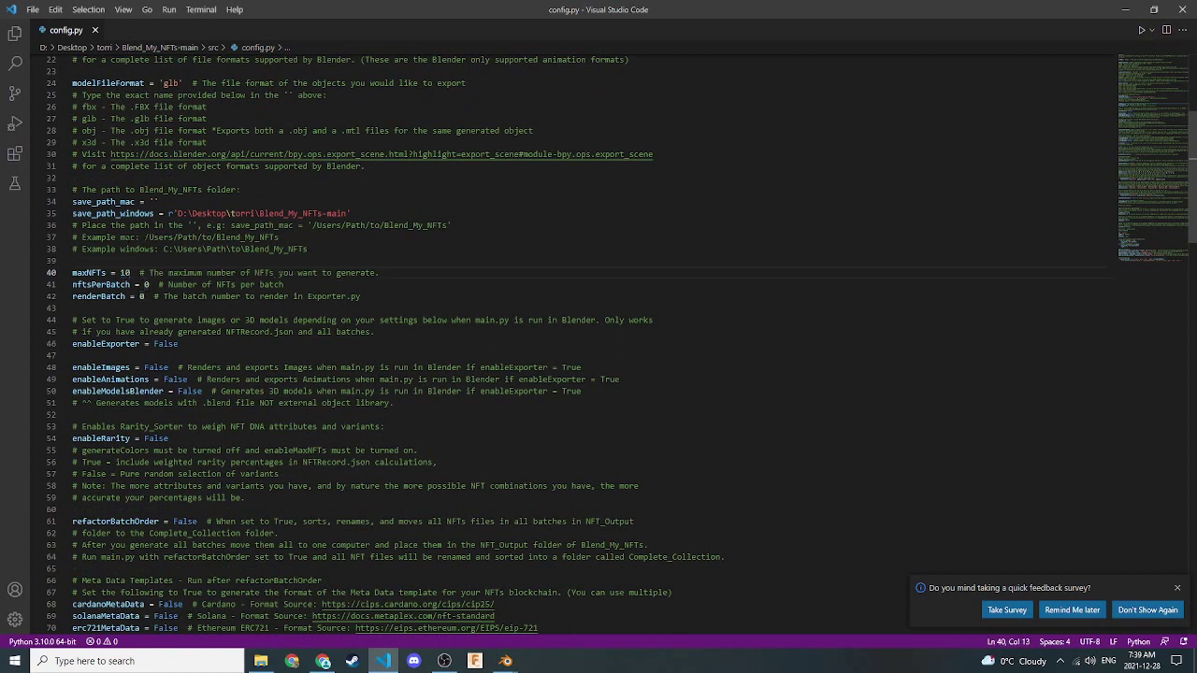
pyautogui.doubleClick(145, 285)
pyautogui.doubleClick(124, 272)
pyautogui.doubleClick(145, 284)
pyautogui.write('5')
pyautogui.doubleClick(141, 296)
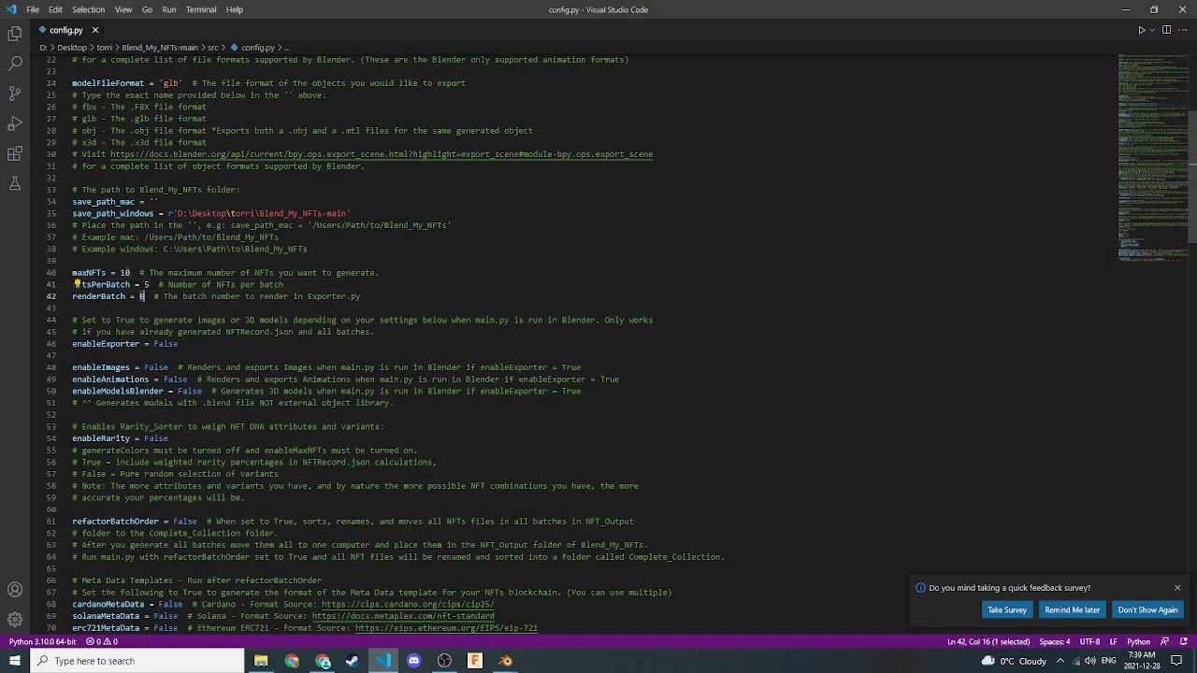
pyautogui.write('1')
pyautogui.scroll(-2, 620, 345)
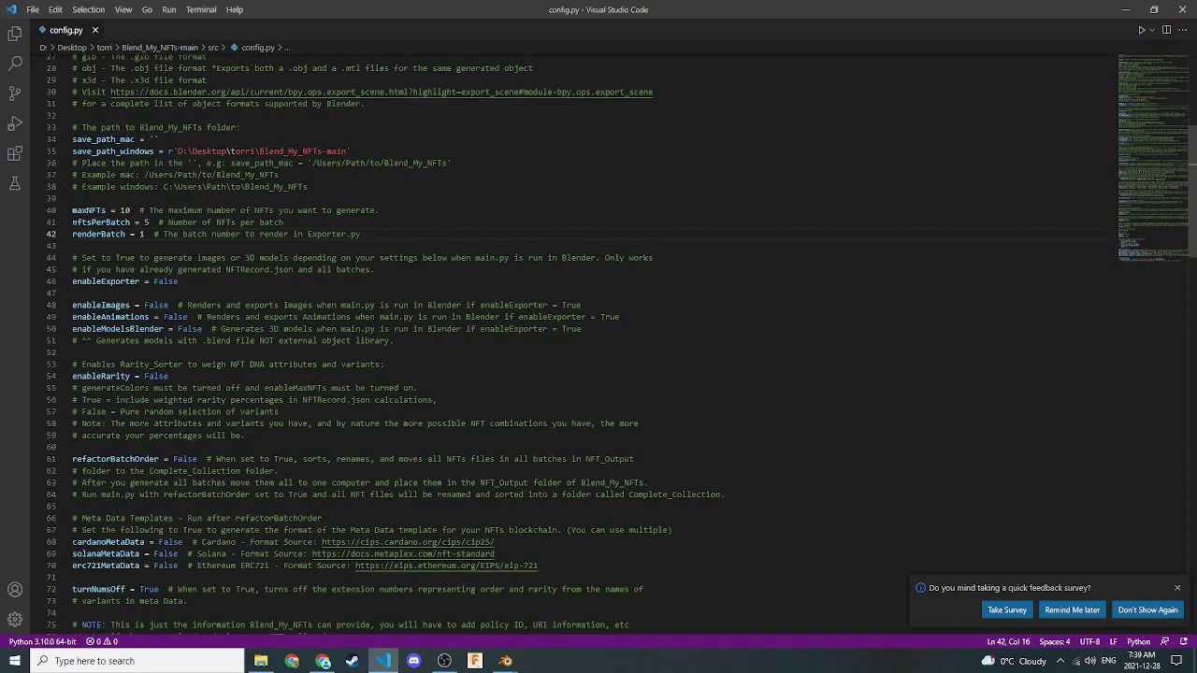
# - Change enableImages, enableAnimations and enableModelsBlender from False to True on lines 48–50
pyautogui.scroll(-1, 620, 345)
pyautogui.doubleClick(156, 274)
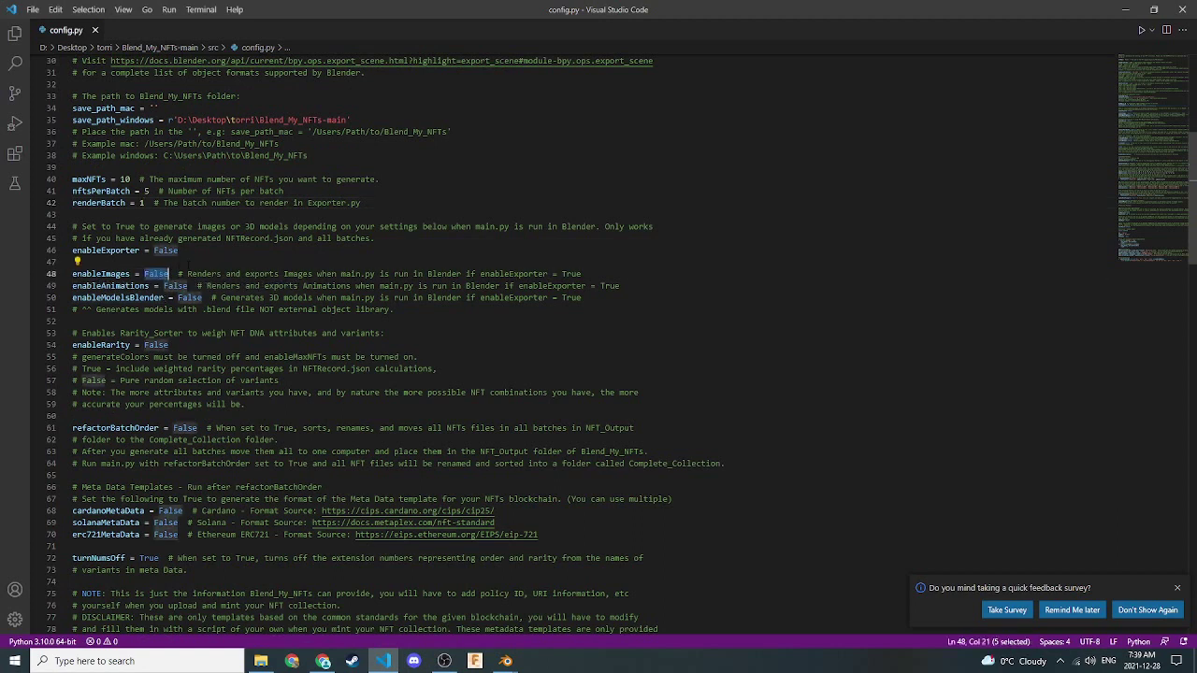
pyautogui.write('True')
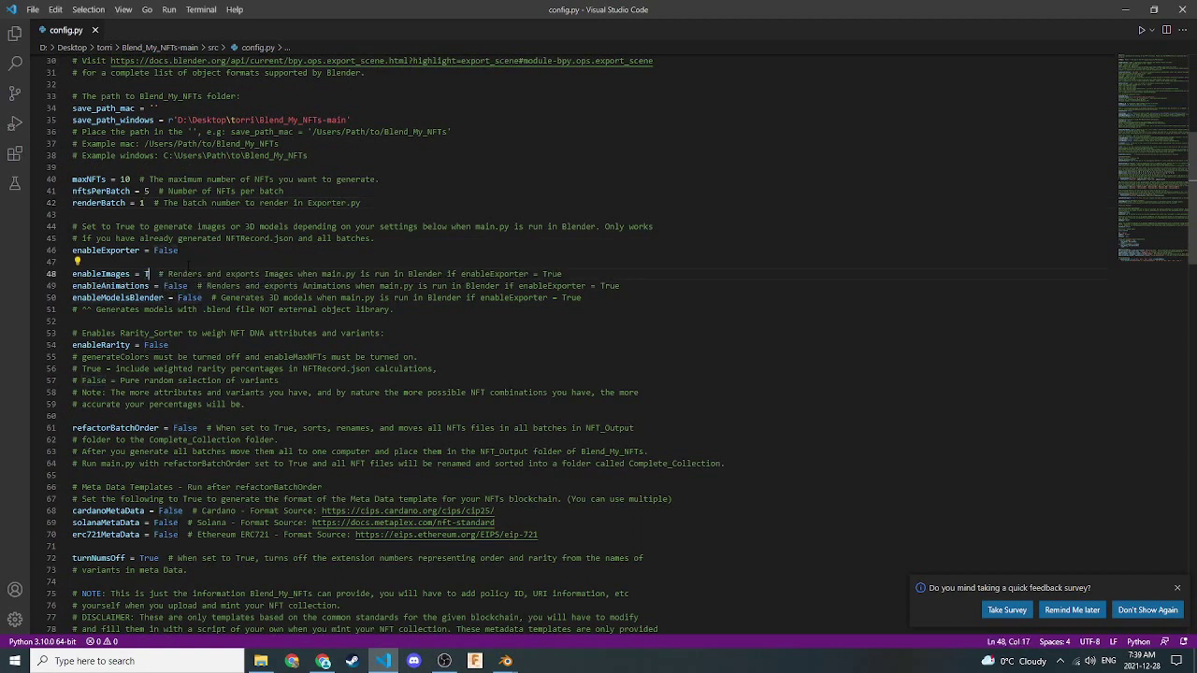
pyautogui.click(175, 285)
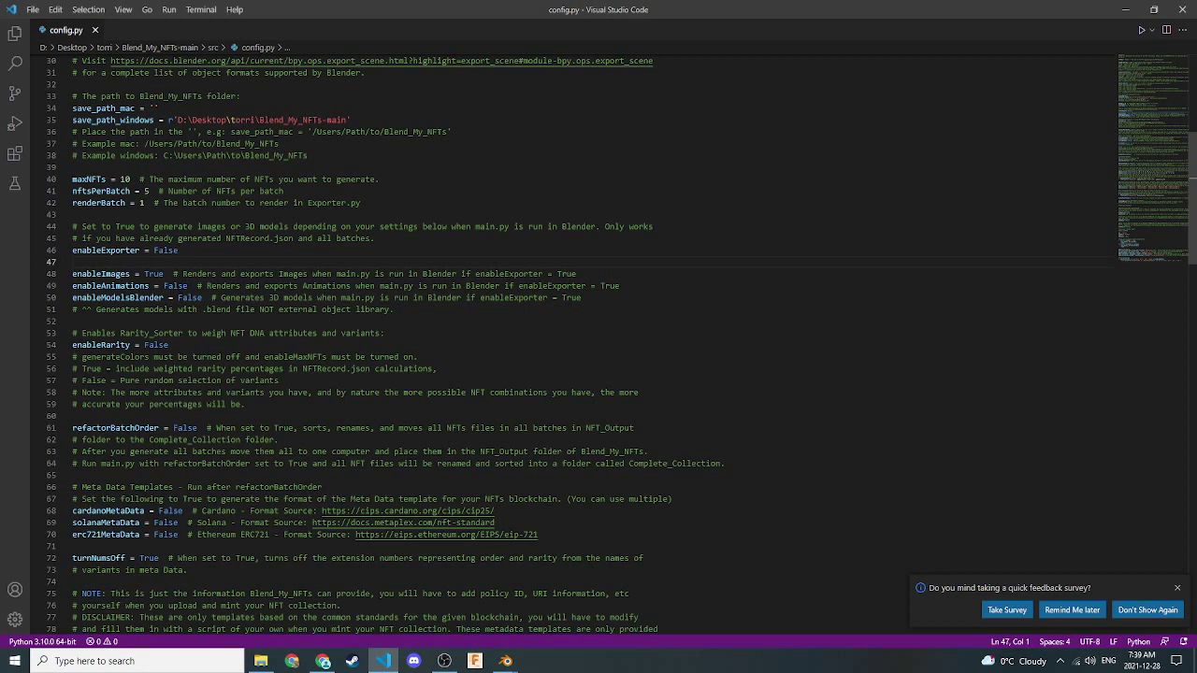
pyautogui.doubleClick(175, 286)
pyautogui.write('True')
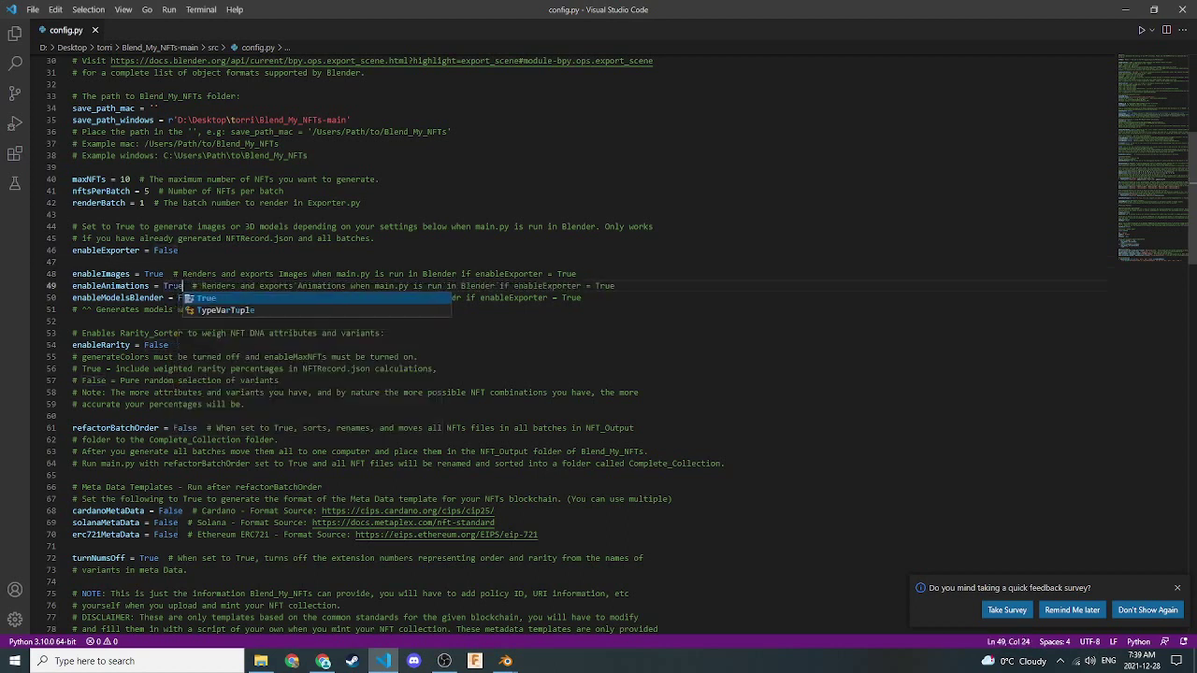
pyautogui.click(190, 297)
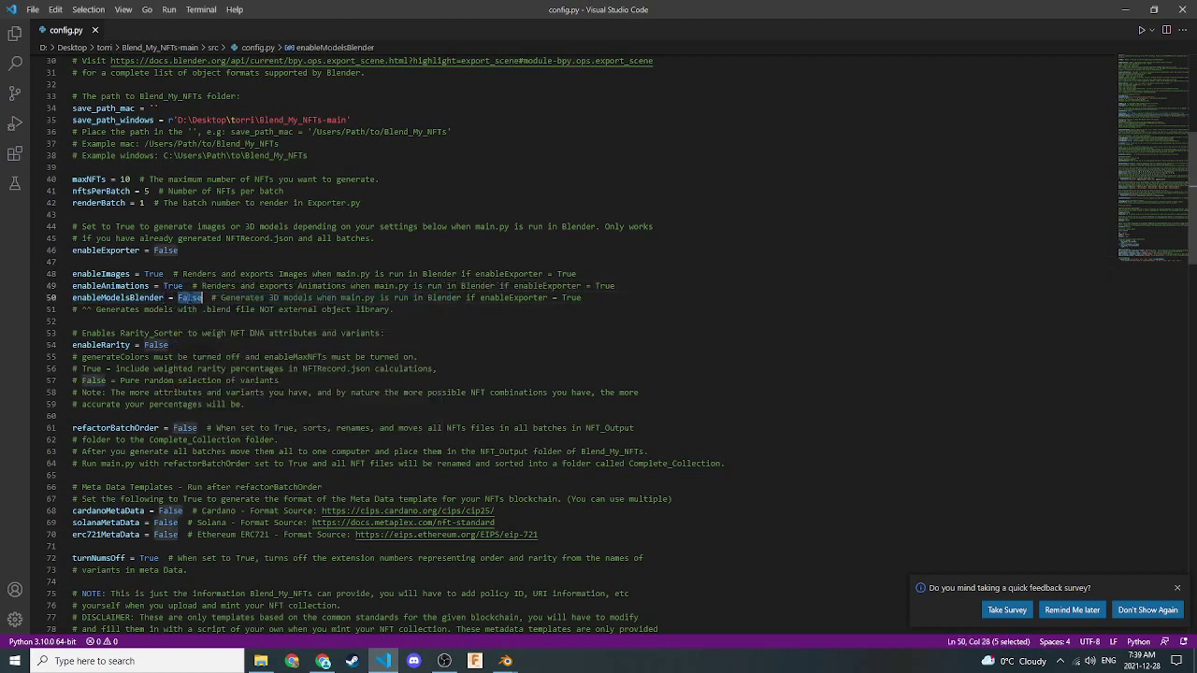
pyautogui.doubleClick(190, 297)
pyautogui.write('True')
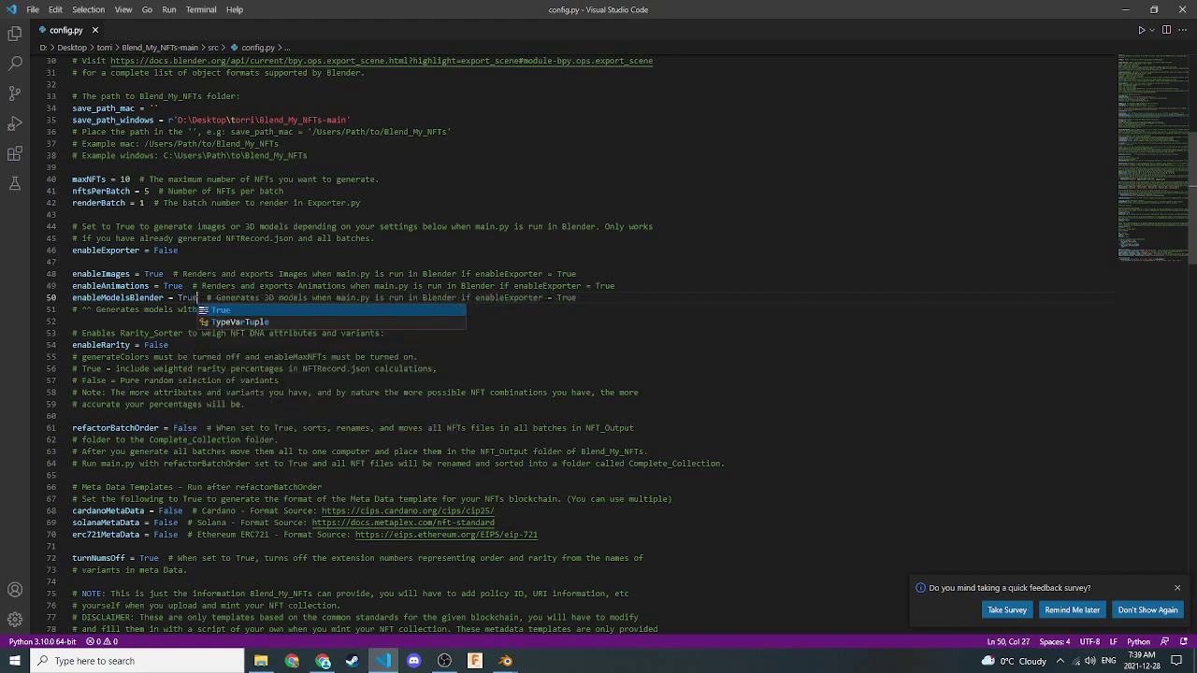
pyautogui.click(183, 261)
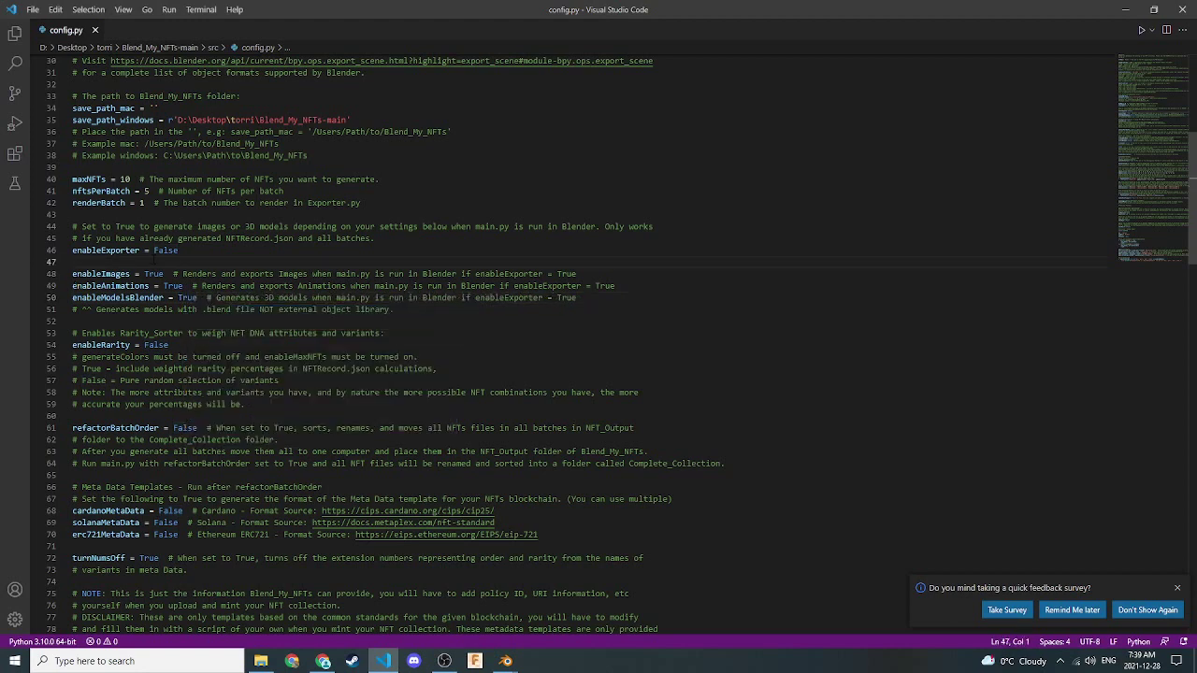
pyautogui.click(155, 345)
pyautogui.doubleClick(155, 345)
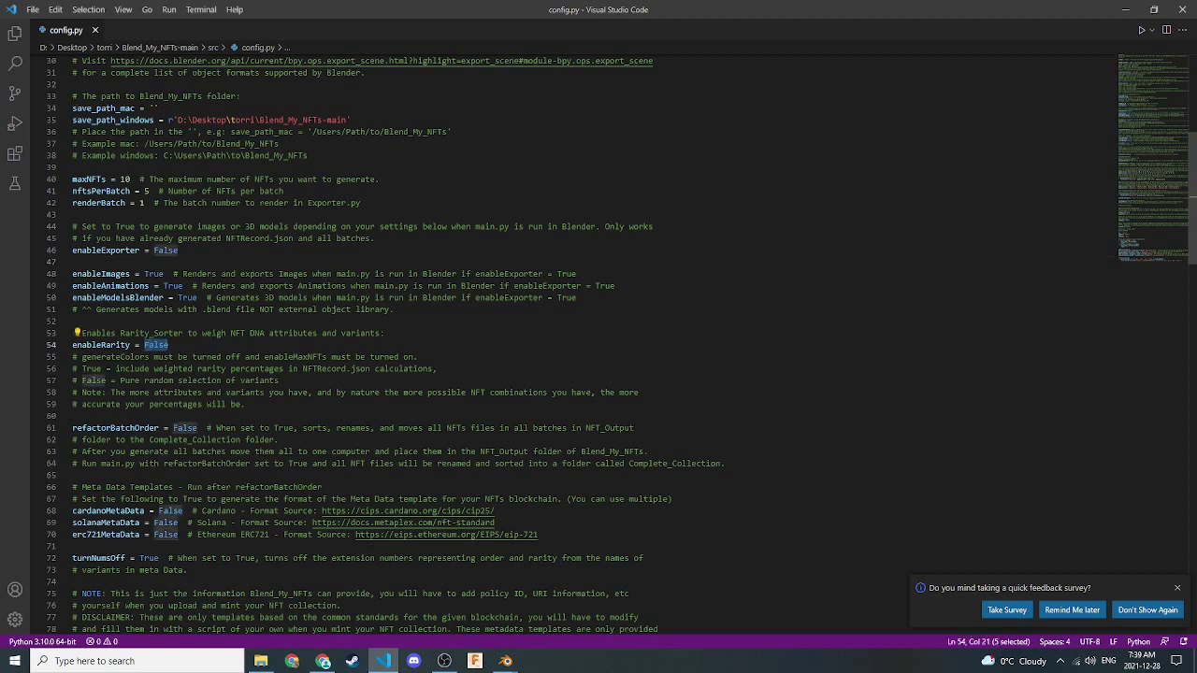
pyautogui.scroll(-2, 155, 345)
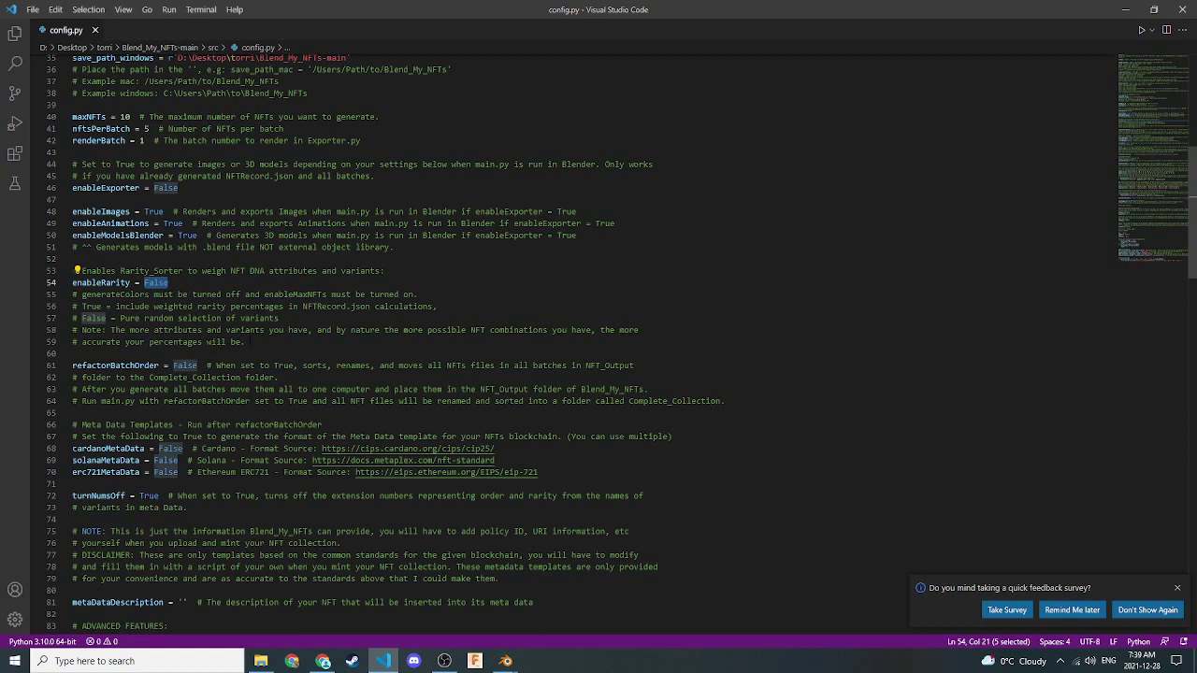
pyautogui.scroll(1, 598, 355)
pyautogui.scroll(-3, 598, 355)
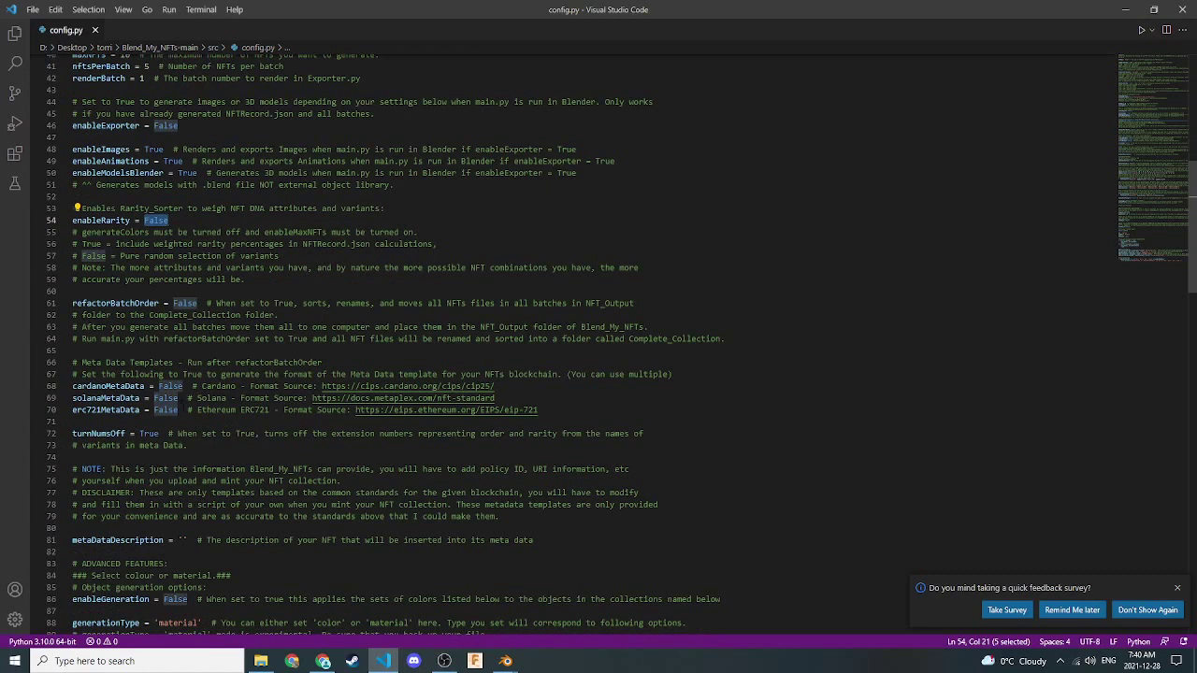
pyautogui.moveTo(187, 410); pyautogui.dragTo(57, 301)
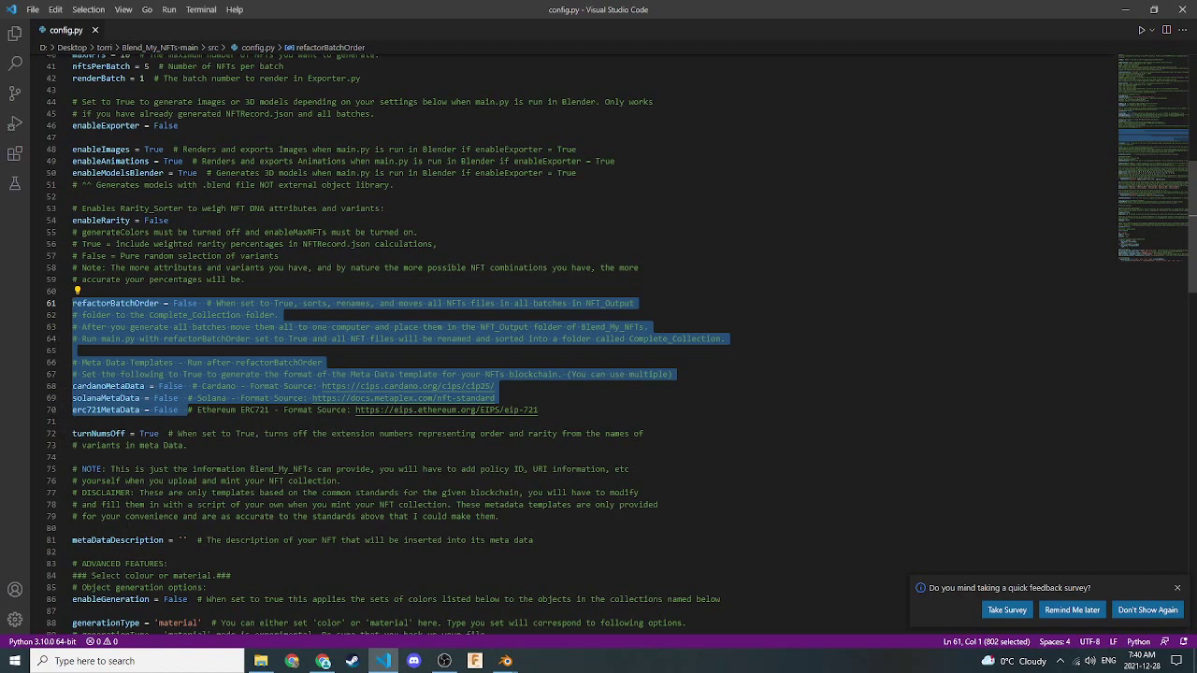
pyautogui.click(92, 303)
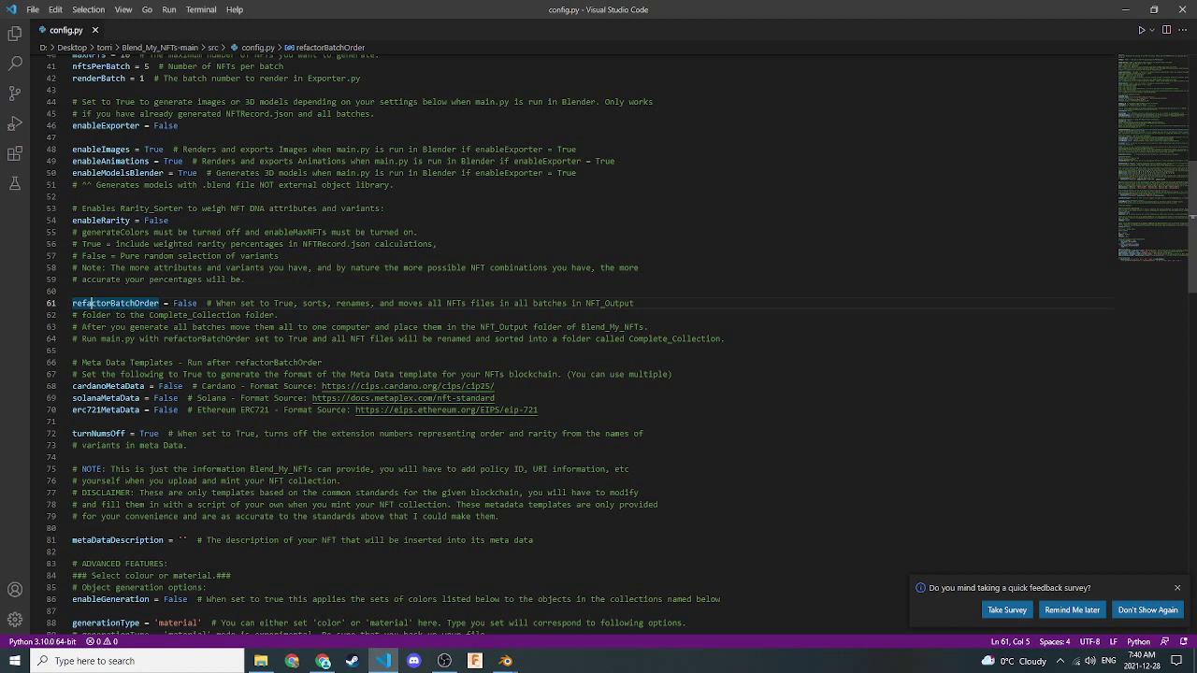
pyautogui.doubleClick(184, 303)
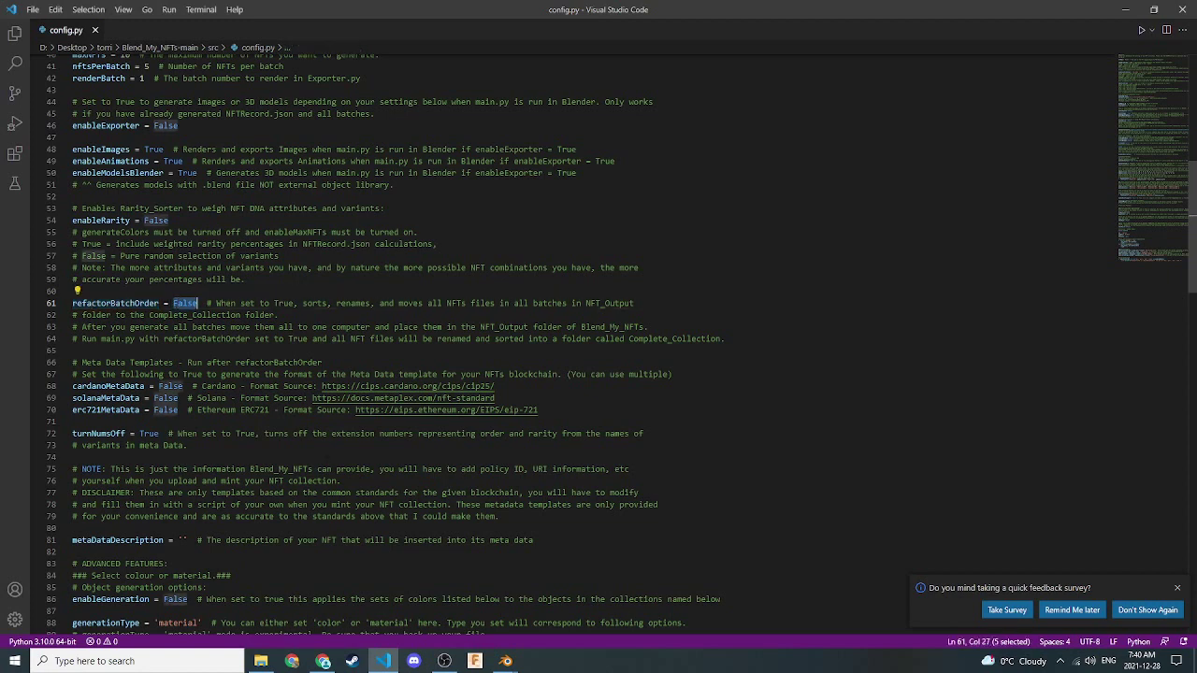
pyautogui.scroll(5, 599, 344)
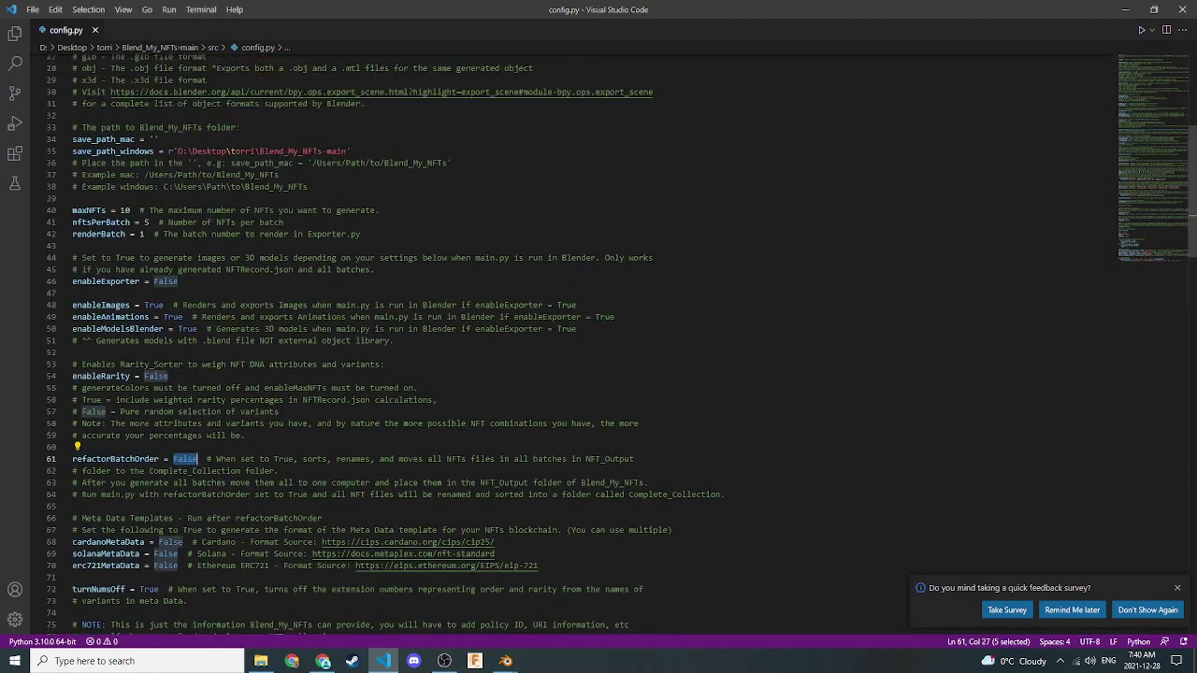
pyautogui.doubleClick(165, 281)
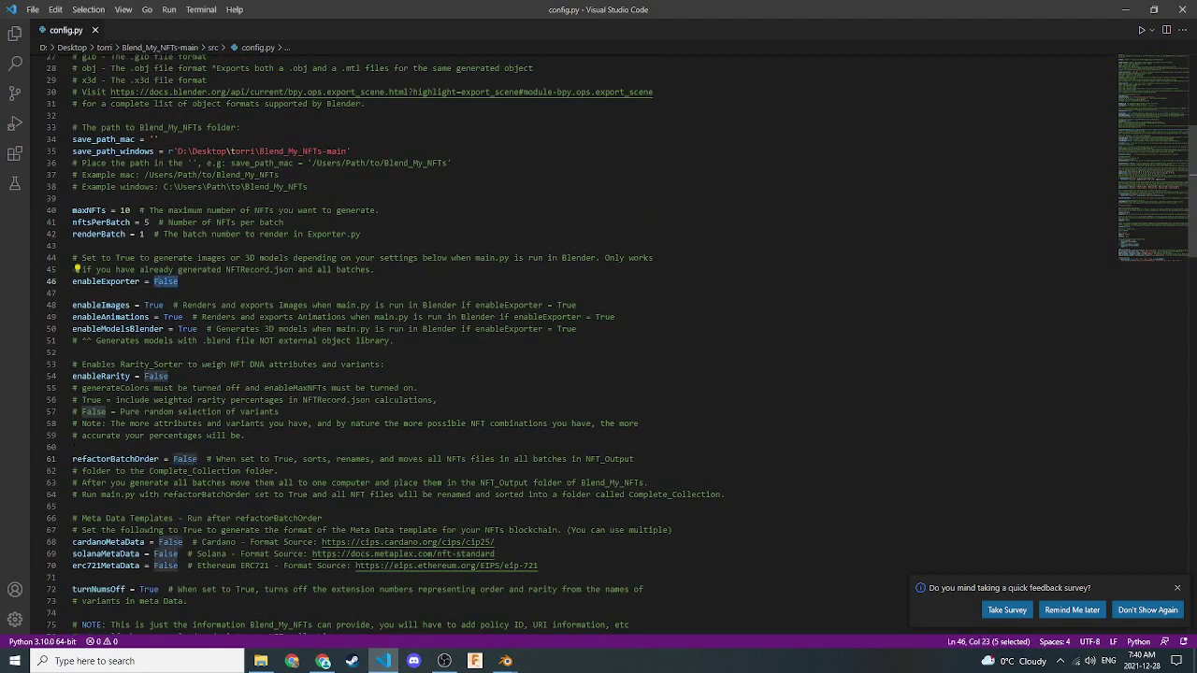
pyautogui.click(204, 290)
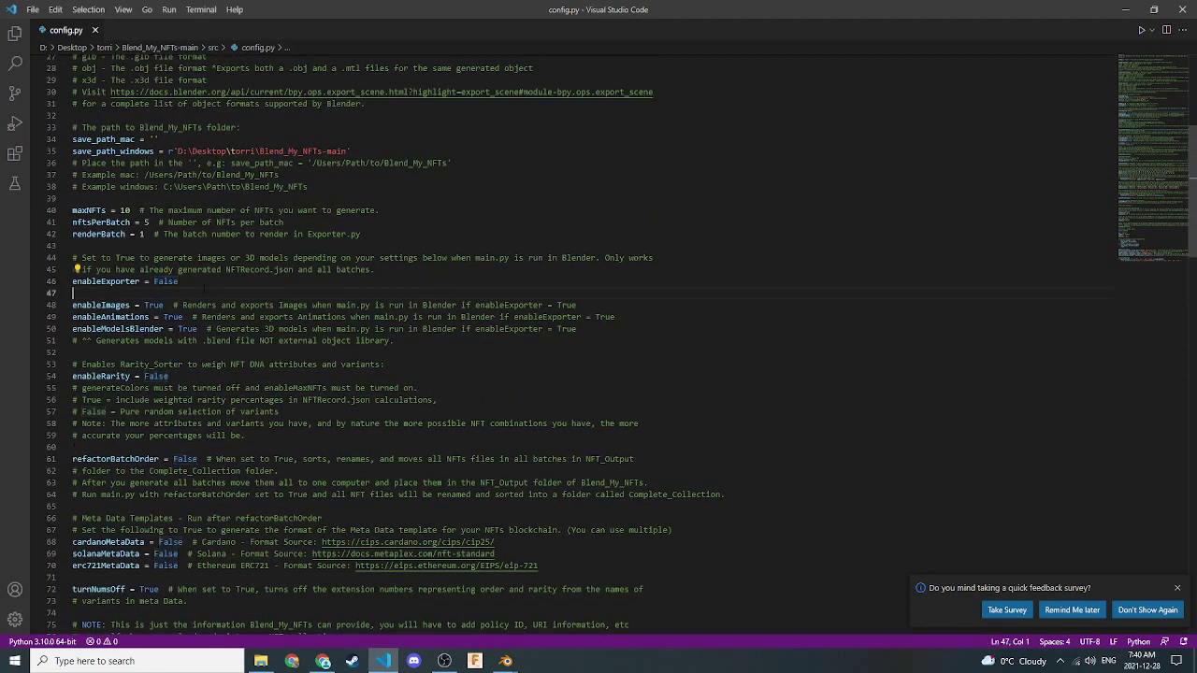
# - Review the batch settings and enable flags, confirming refactorBatchOrder stays False
pyautogui.moveTo(106, 211); pyautogui.dragTo(173, 234)
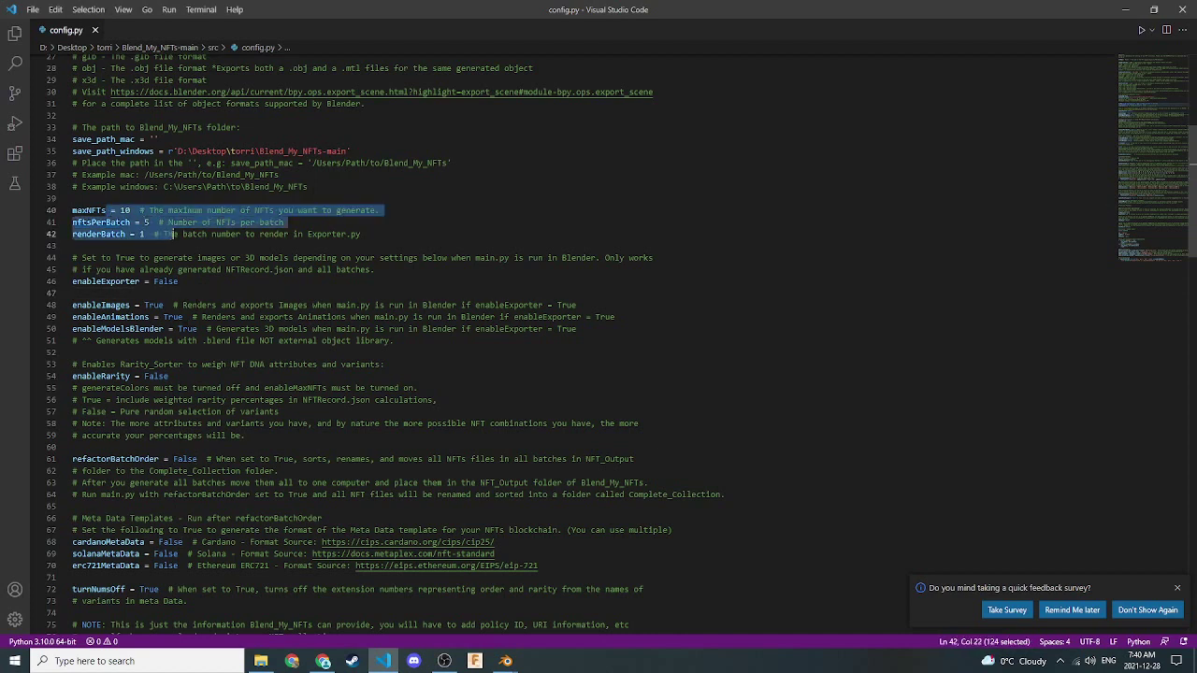
pyautogui.scroll(-1, 174, 233)
pyautogui.doubleClick(166, 251)
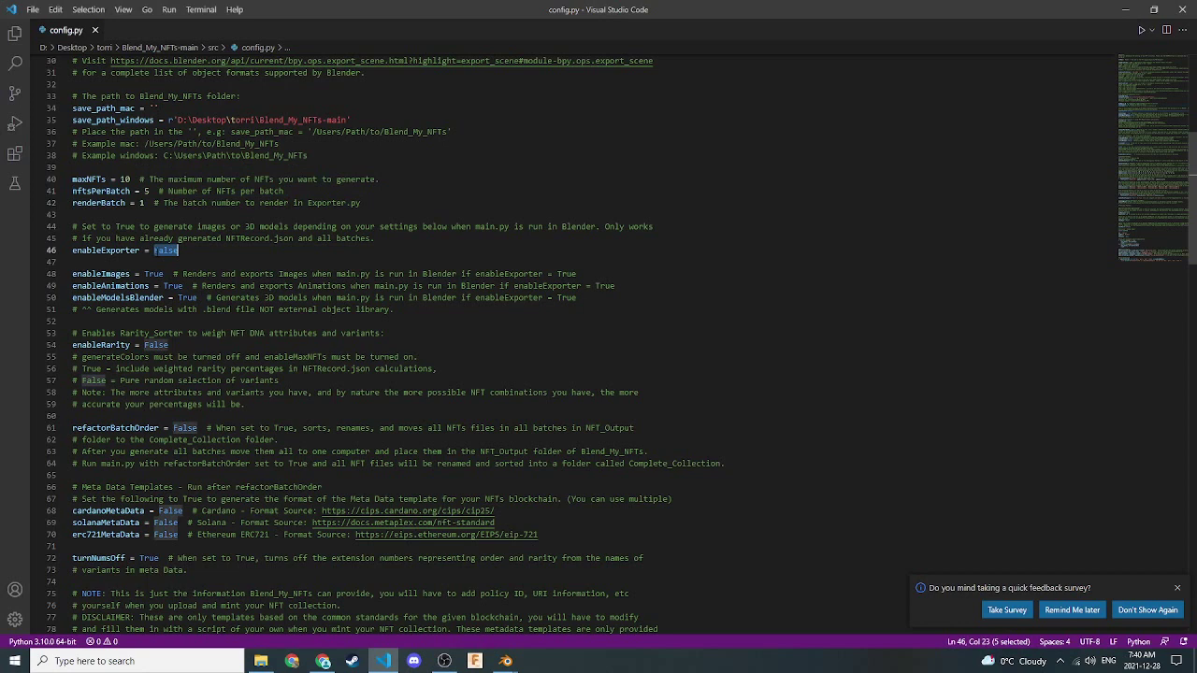
pyautogui.click(163, 285)
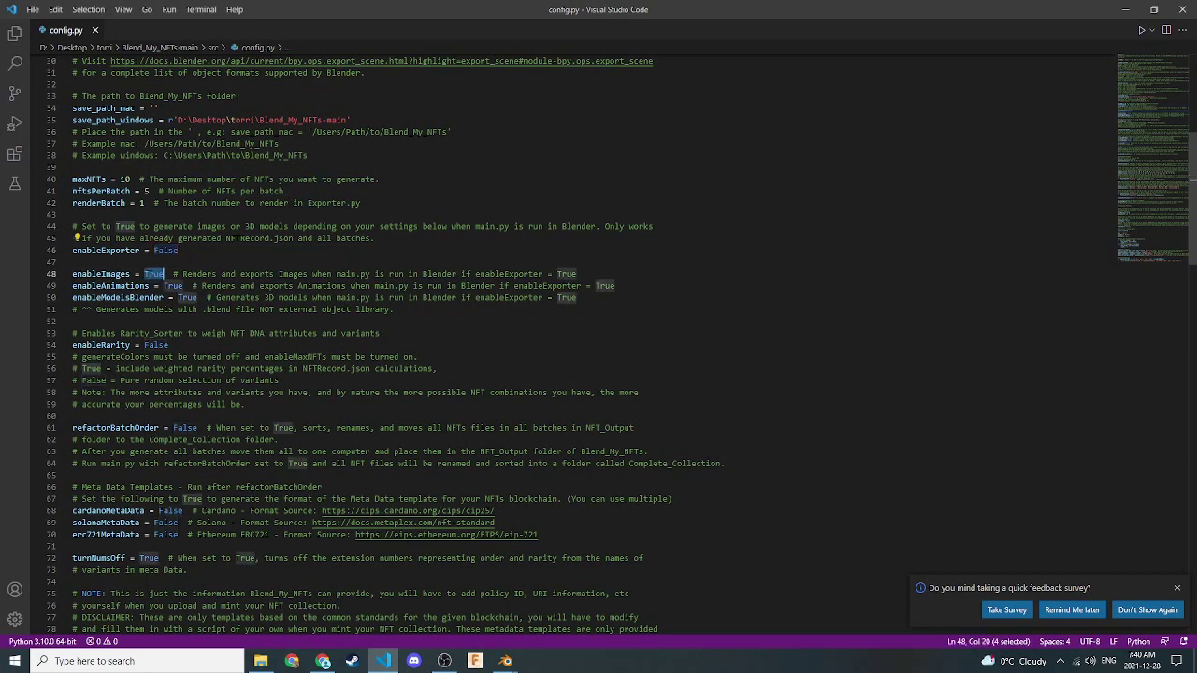
pyautogui.doubleClick(187, 297)
pyautogui.scroll(-3, 599, 346)
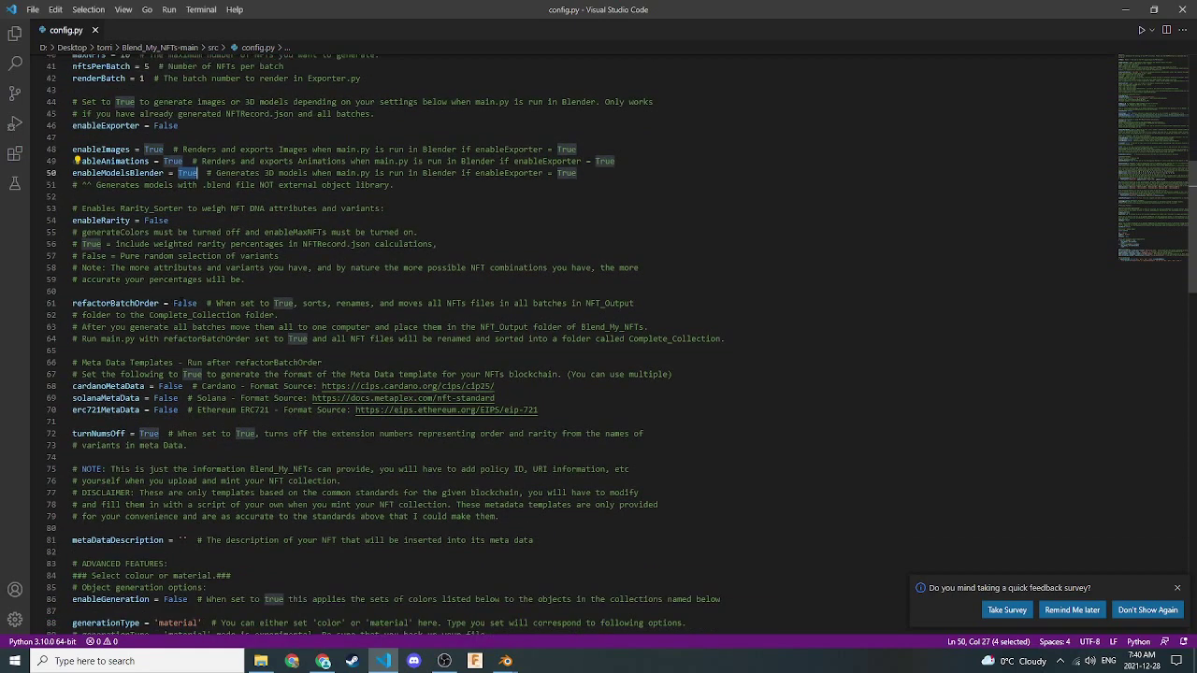
pyautogui.click(184, 303)
pyautogui.doubleClick(184, 303)
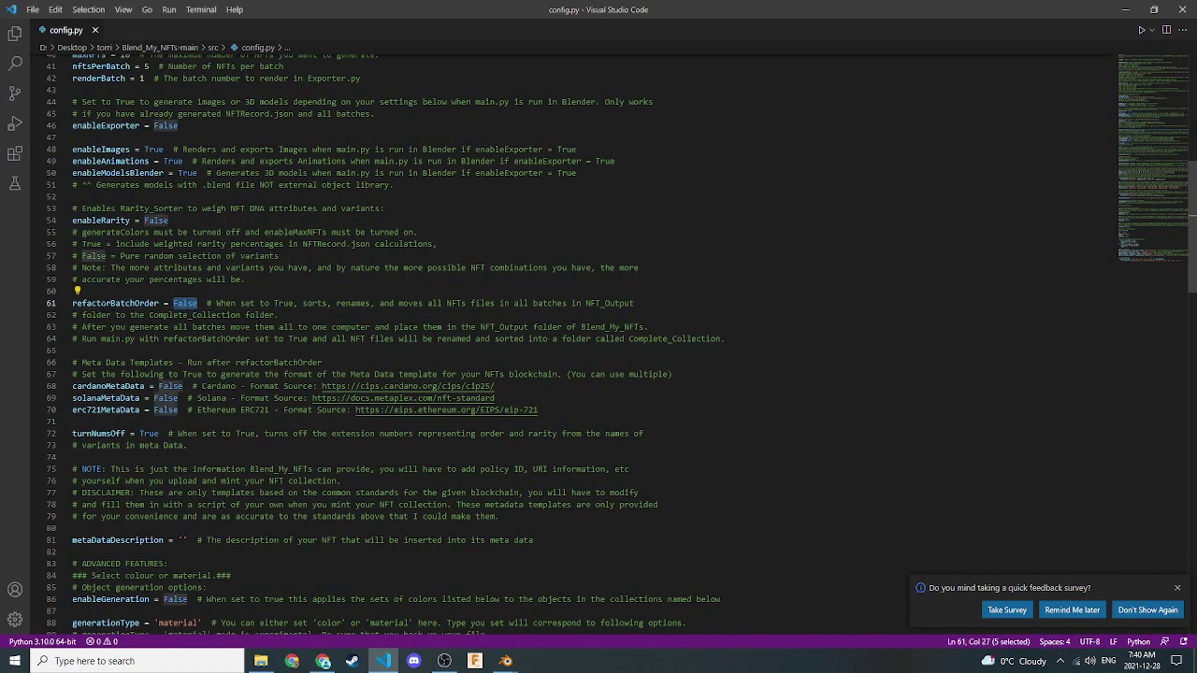
# - Recheck enableImages is True, scroll to the top of config.py, and minimize VS Code
pyautogui.scroll(-1, 86, 366)
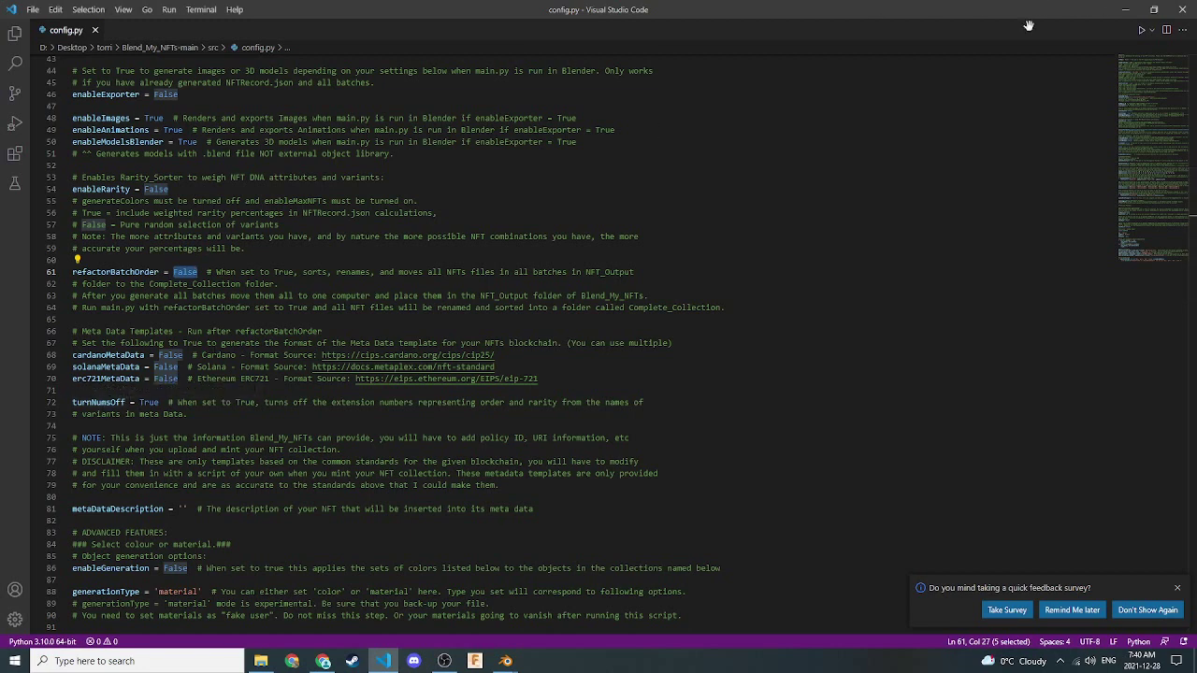
pyautogui.scroll(3, 598, 344)
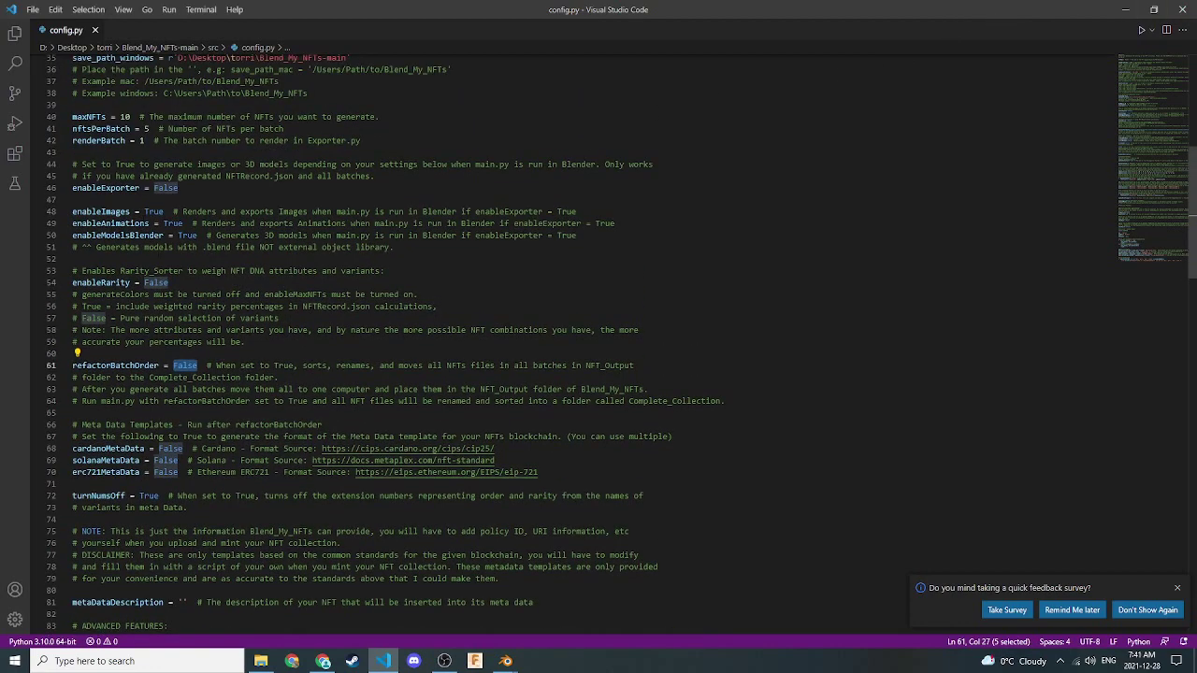
pyautogui.doubleClick(153, 212)
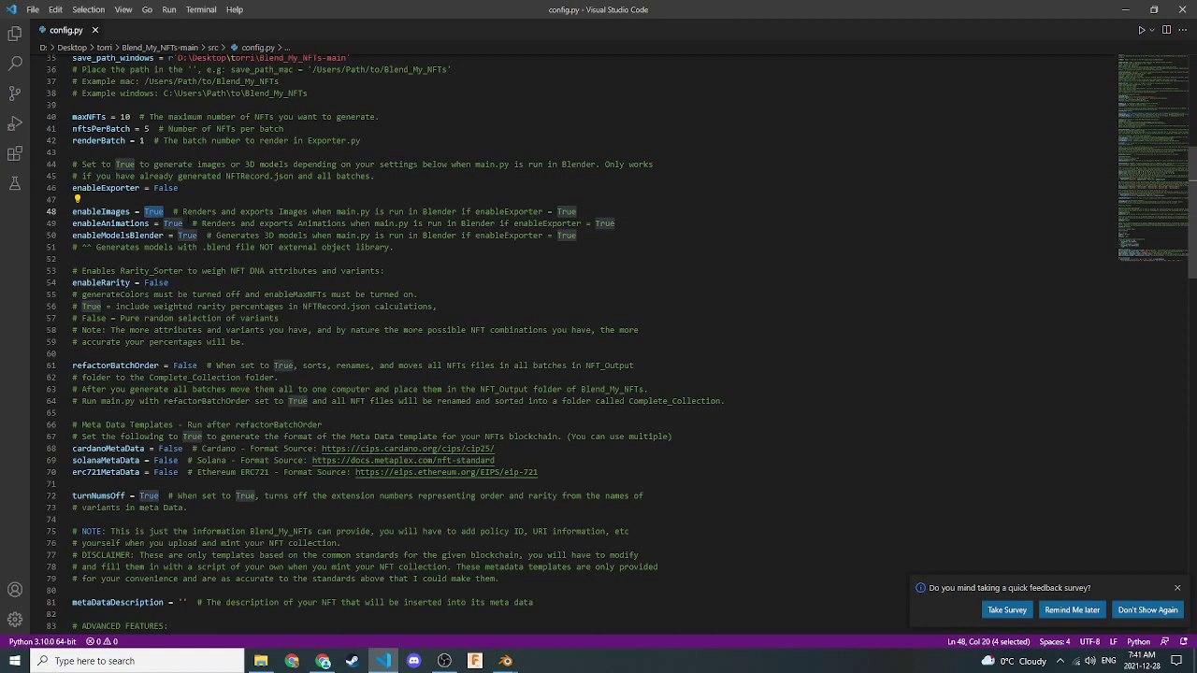
pyautogui.scroll(2, 598, 344)
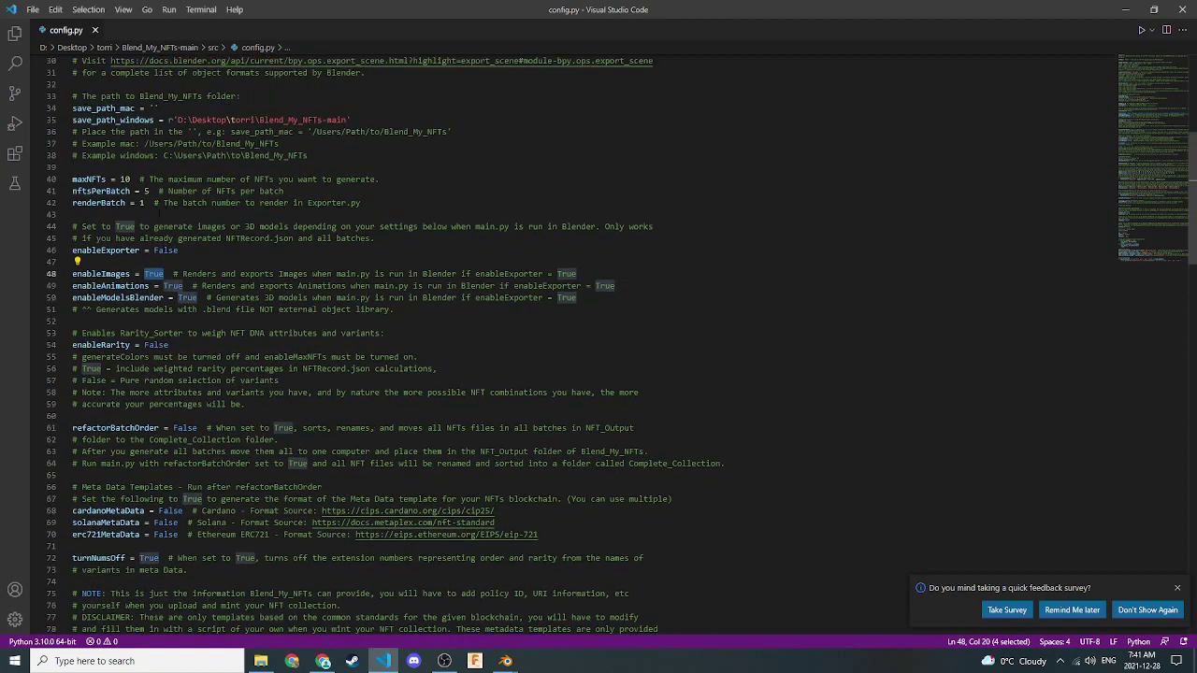
pyautogui.scroll(3, 598, 344)
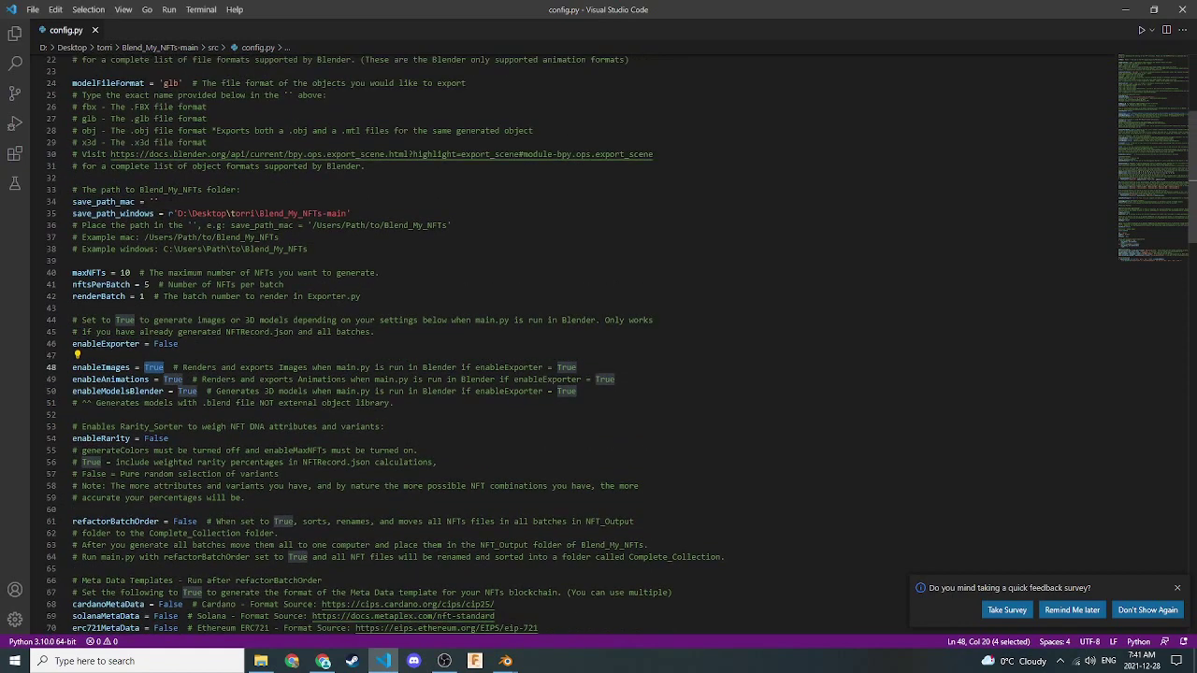
pyautogui.scroll(5, 598, 344)
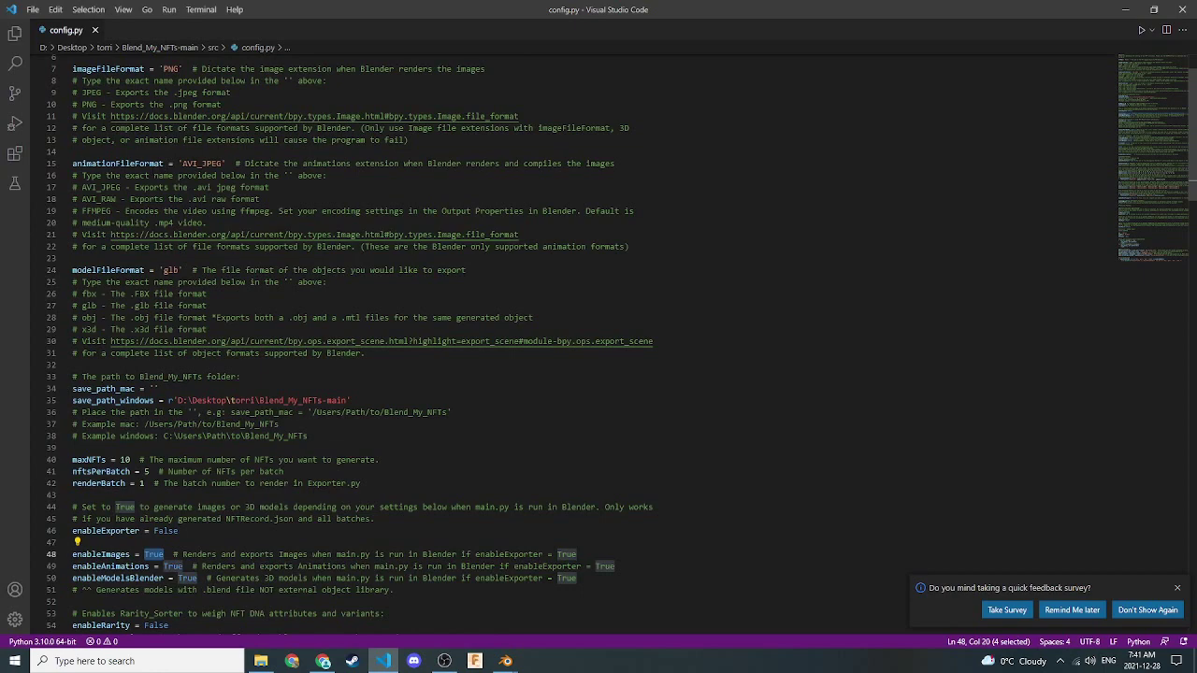
pyautogui.scroll(2, 598, 344)
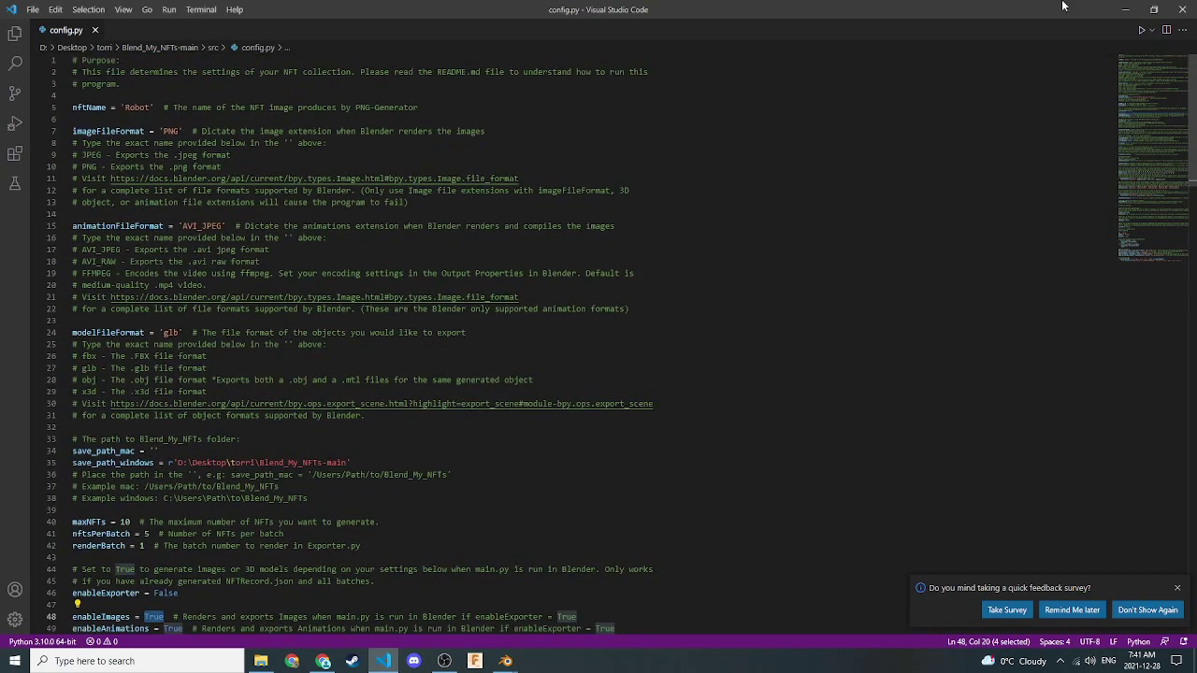
pyautogui.click(1124, 9)
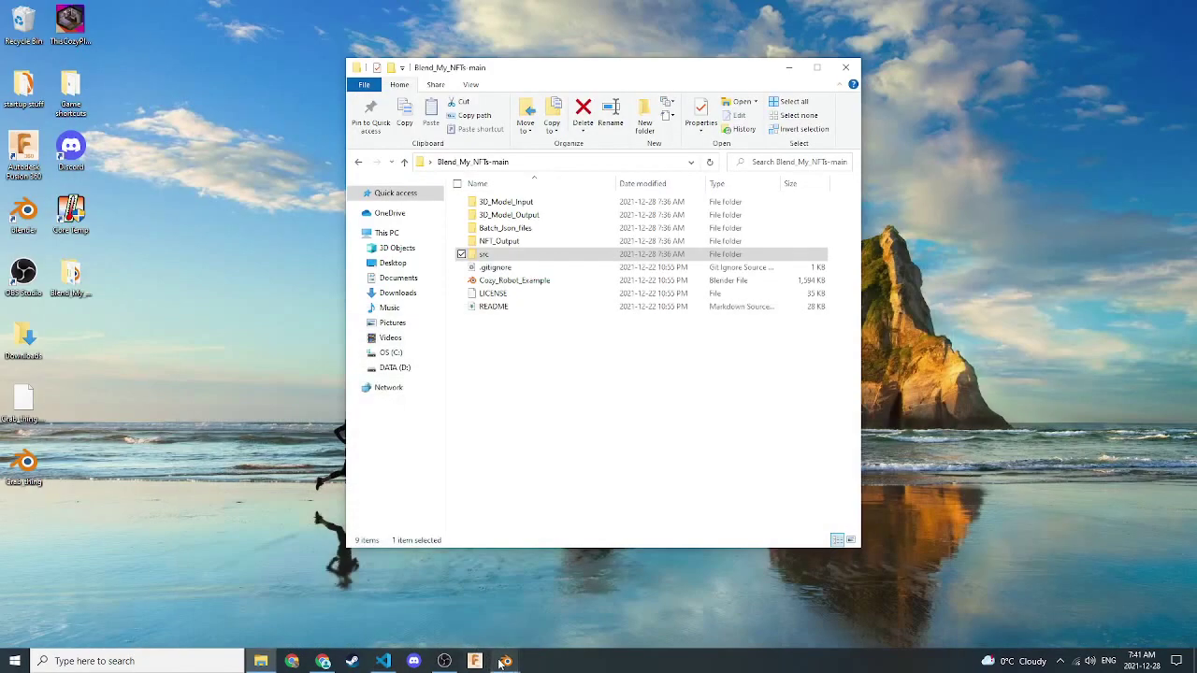
# - Run main.py from Blender's Scripting workspace and enlarge the Outliner
pyautogui.moveTo(505, 661)
pyautogui.click(472, 589)
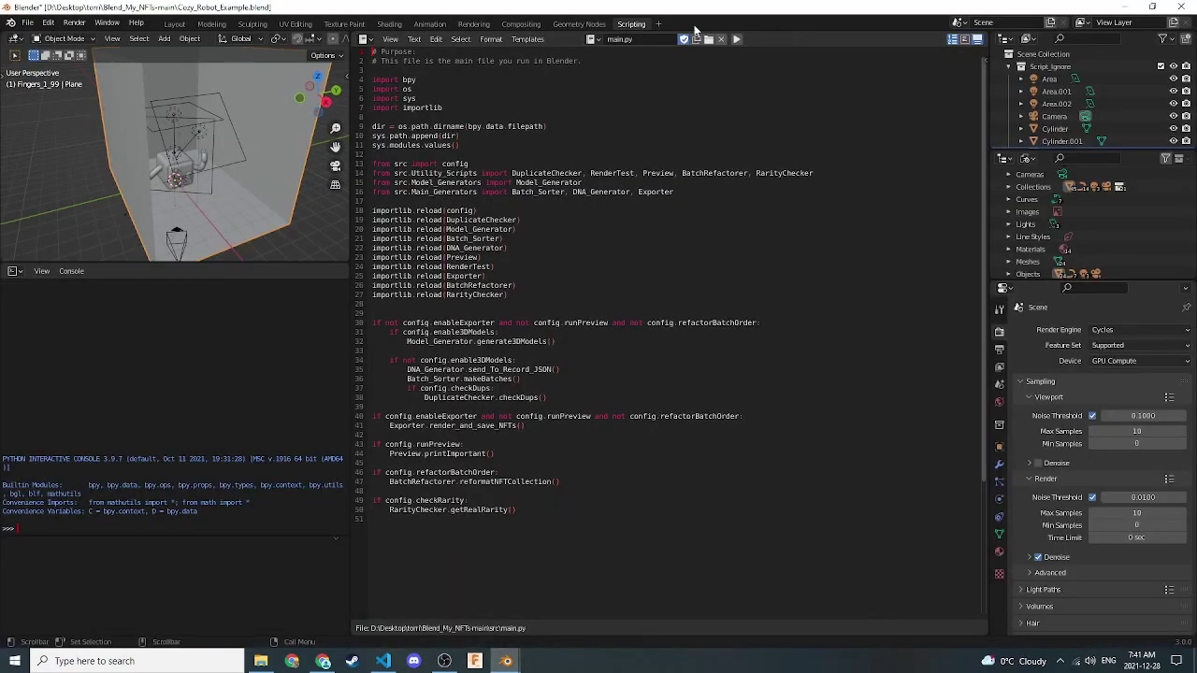
pyautogui.click(735, 41)
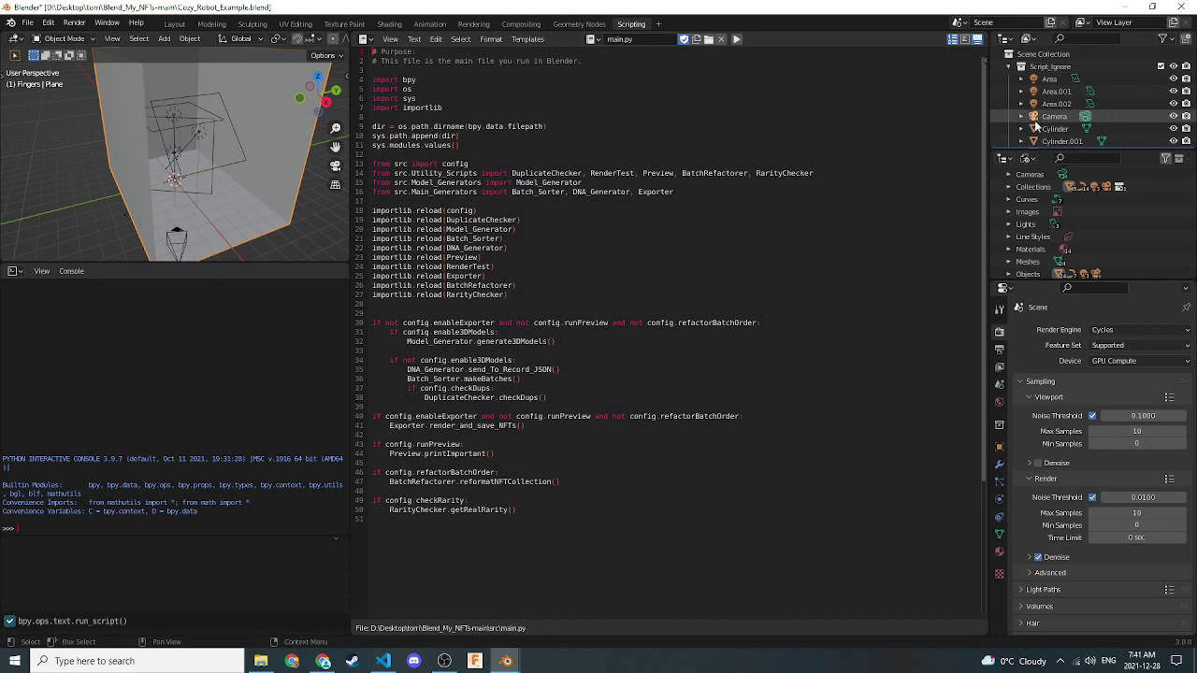
pyautogui.moveTo(1059, 148); pyautogui.dragTo(1047, 233)
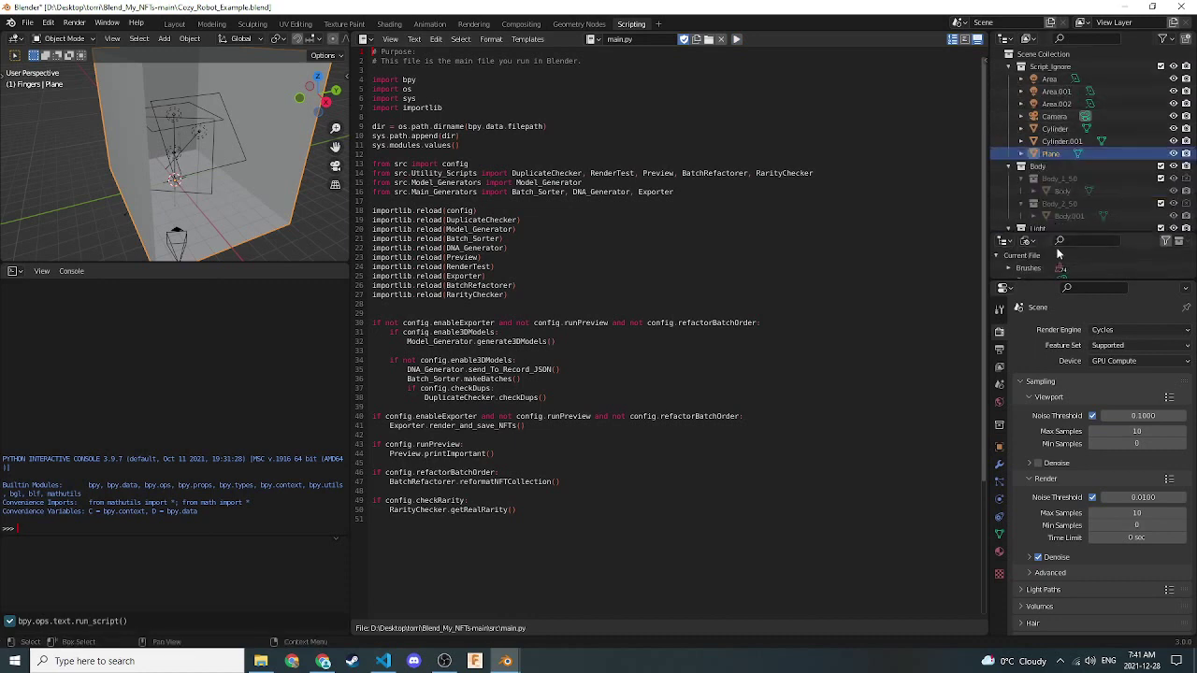
pyautogui.moveTo(1045, 282); pyautogui.dragTo(1029, 464)
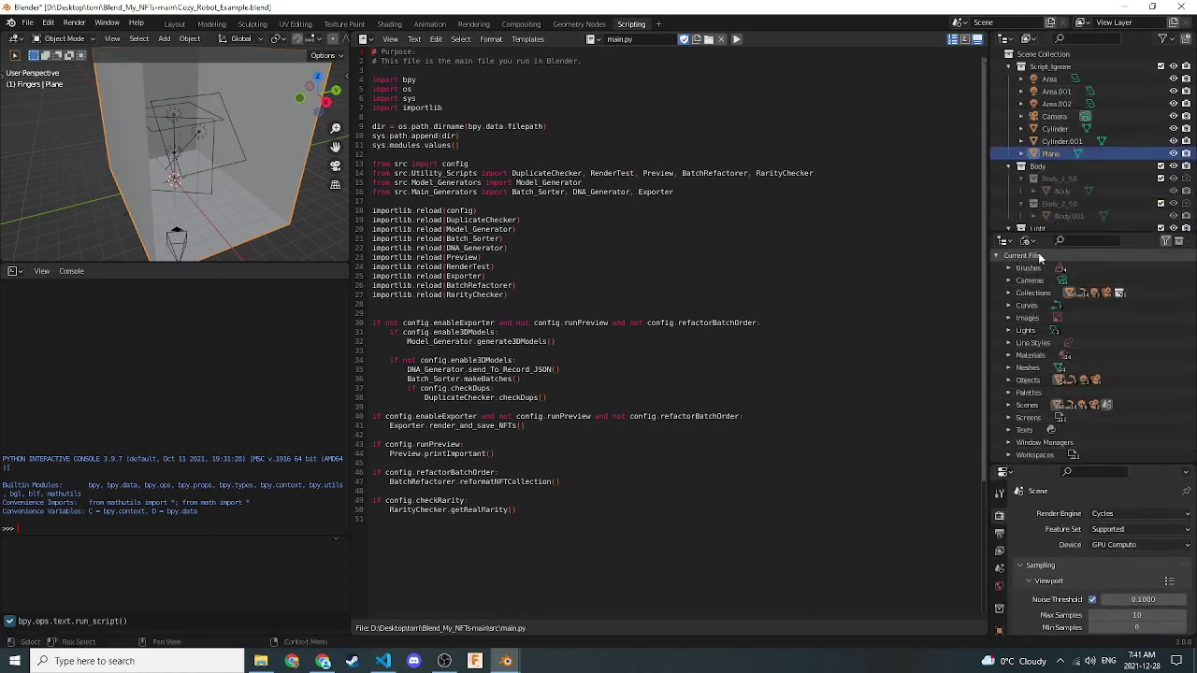
pyautogui.moveTo(1043, 235); pyautogui.dragTo(1033, 365)
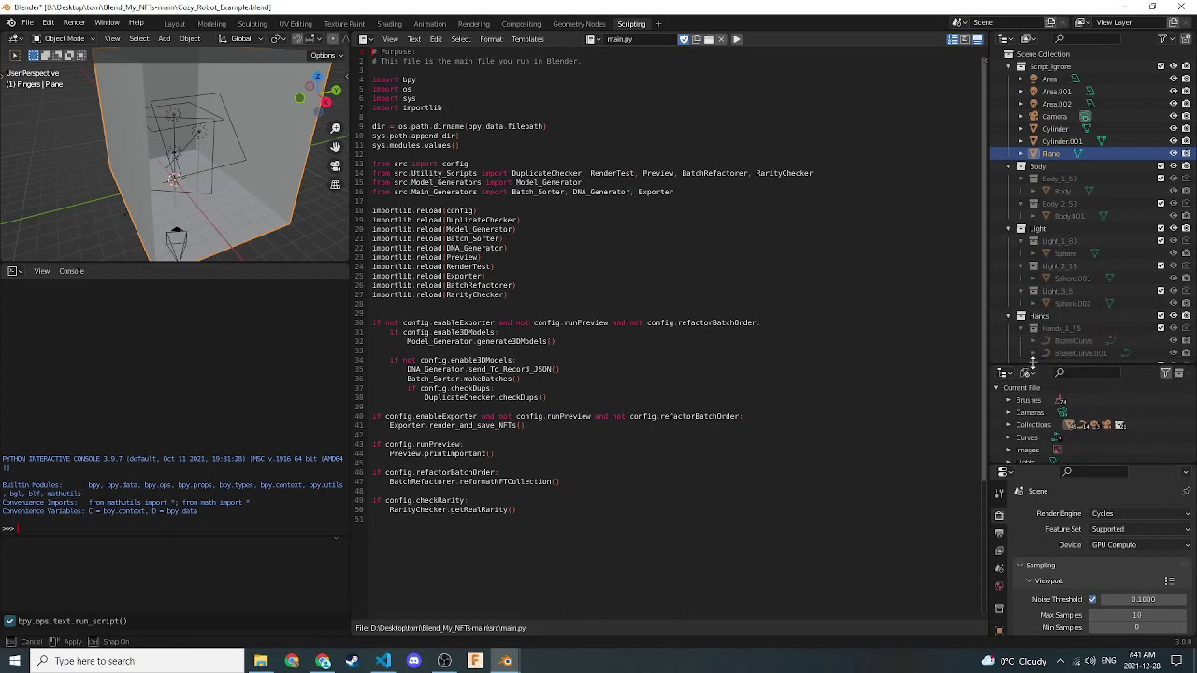
# - Collapse the Body and Light variants and the Script_Ignore collection in the Outliner
pyautogui.click(1021, 179)
pyautogui.click(1021, 191)
pyautogui.click(1021, 216)
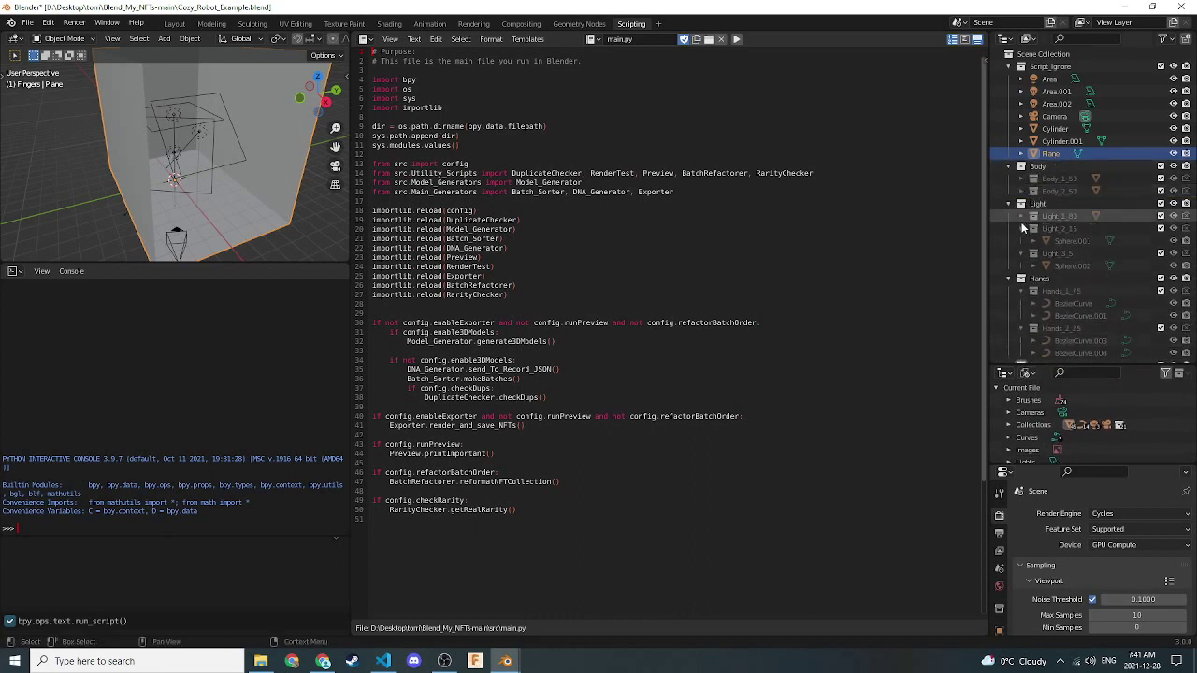
pyautogui.click(1021, 228)
pyautogui.click(1021, 241)
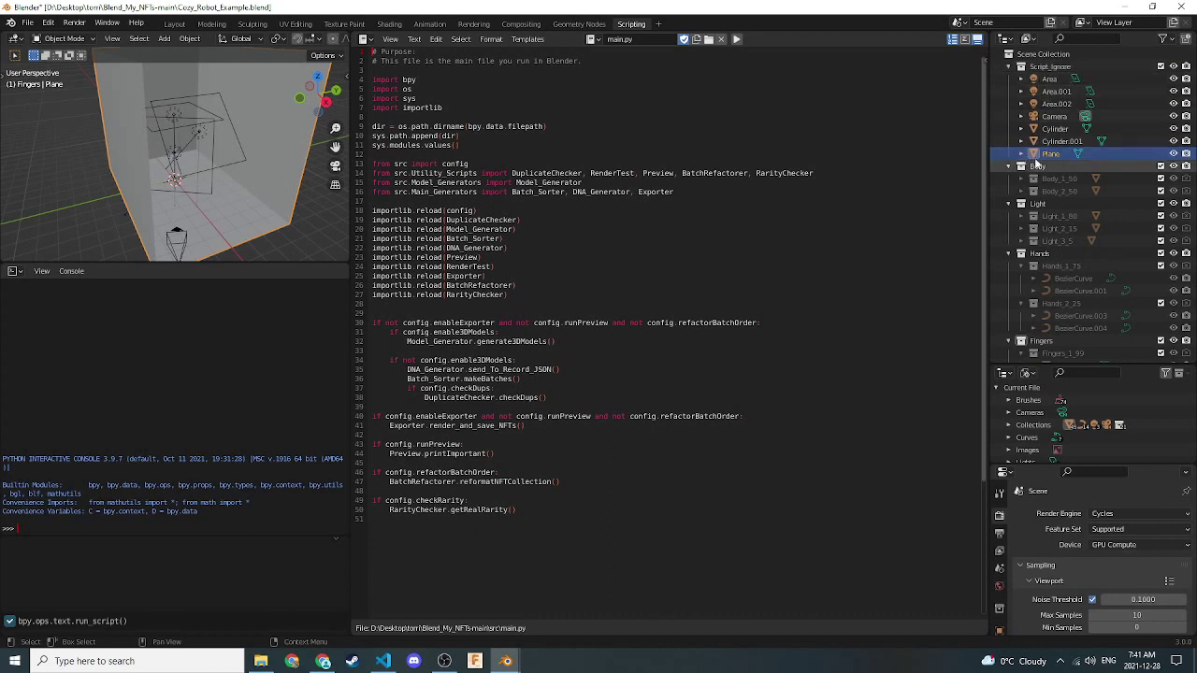
pyautogui.click(1008, 66)
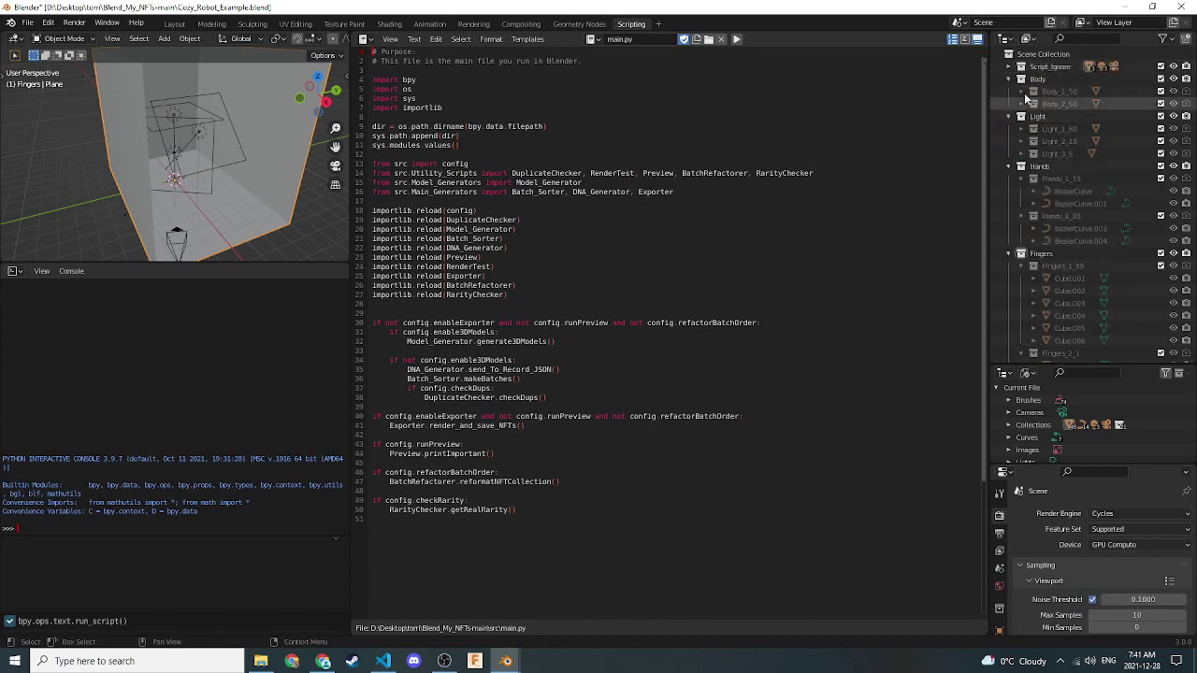
# - Collapse the Fingers, FaceExpression, Eyes and Hands variants in the Outliner
pyautogui.click(1022, 268)
pyautogui.click(1022, 304)
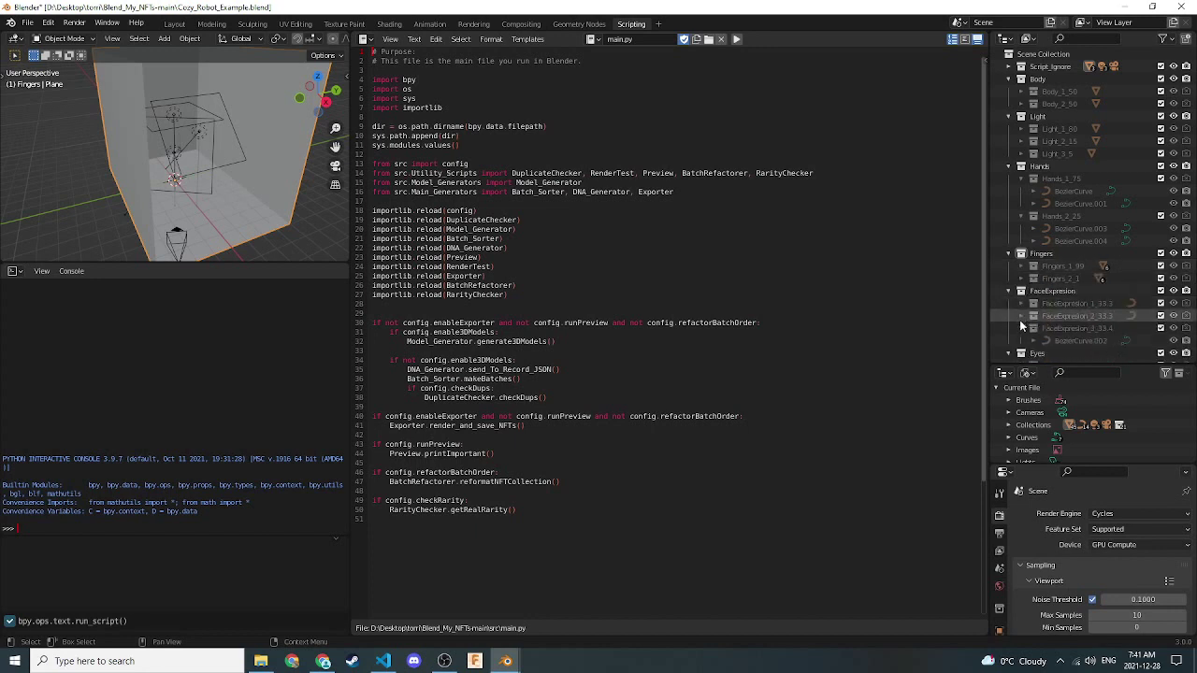
pyautogui.click(1020, 316)
pyautogui.click(1020, 328)
pyautogui.scroll(-3, 1021, 345)
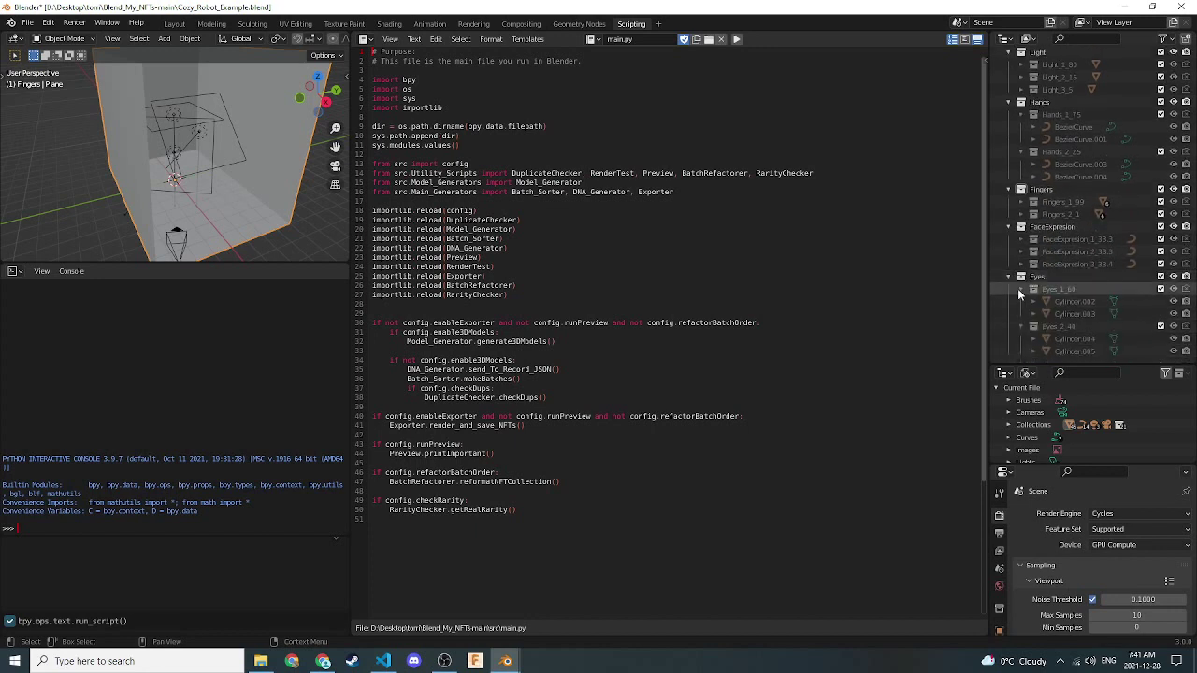
pyautogui.click(1020, 326)
pyautogui.click(1020, 326)
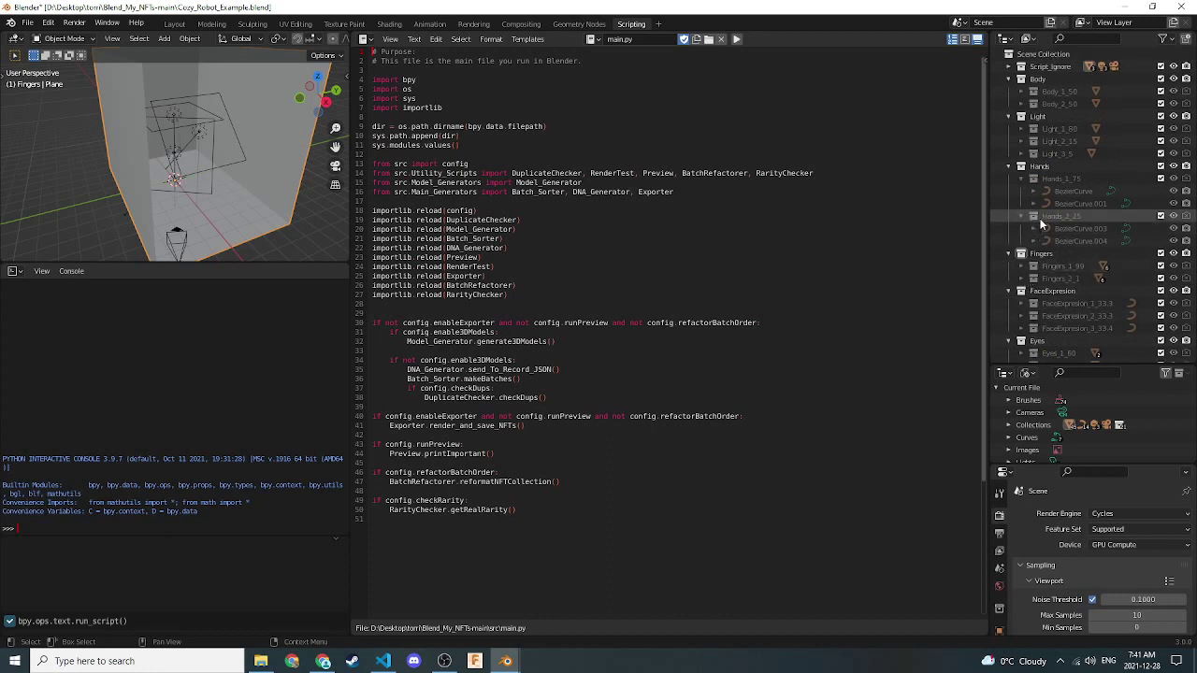
pyautogui.click(1021, 180)
pyautogui.click(1021, 191)
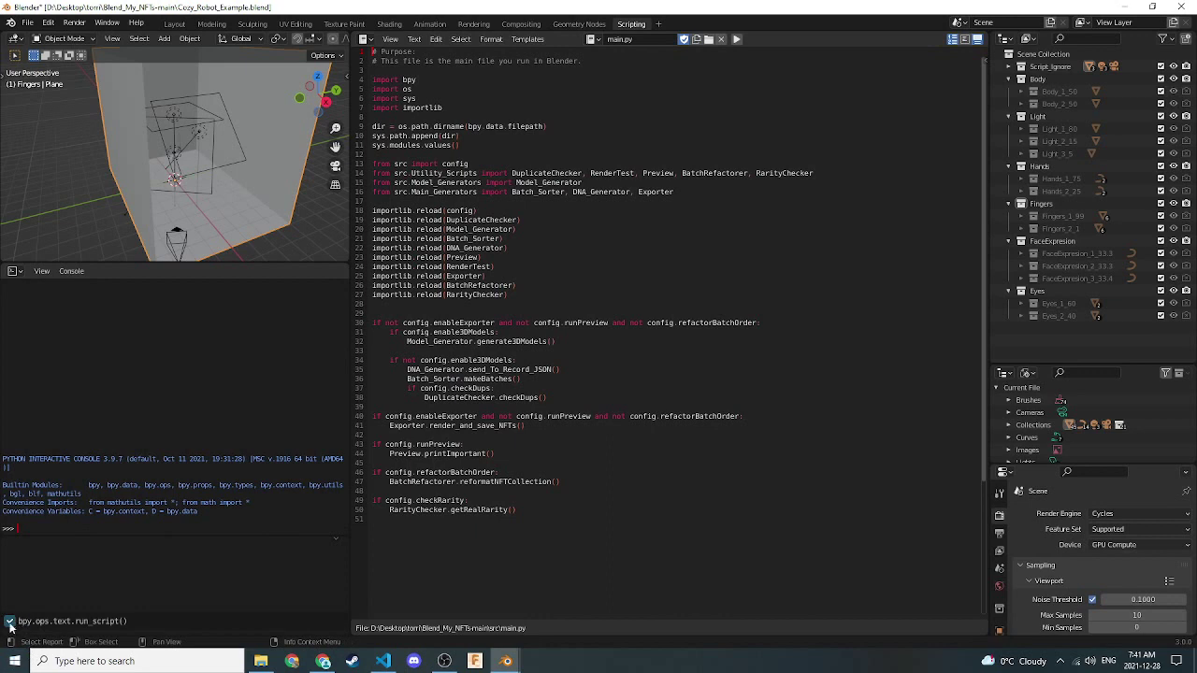
# - Bring Blender's console window to the front and move it to the top-left corner
pyautogui.click(1128, 7)
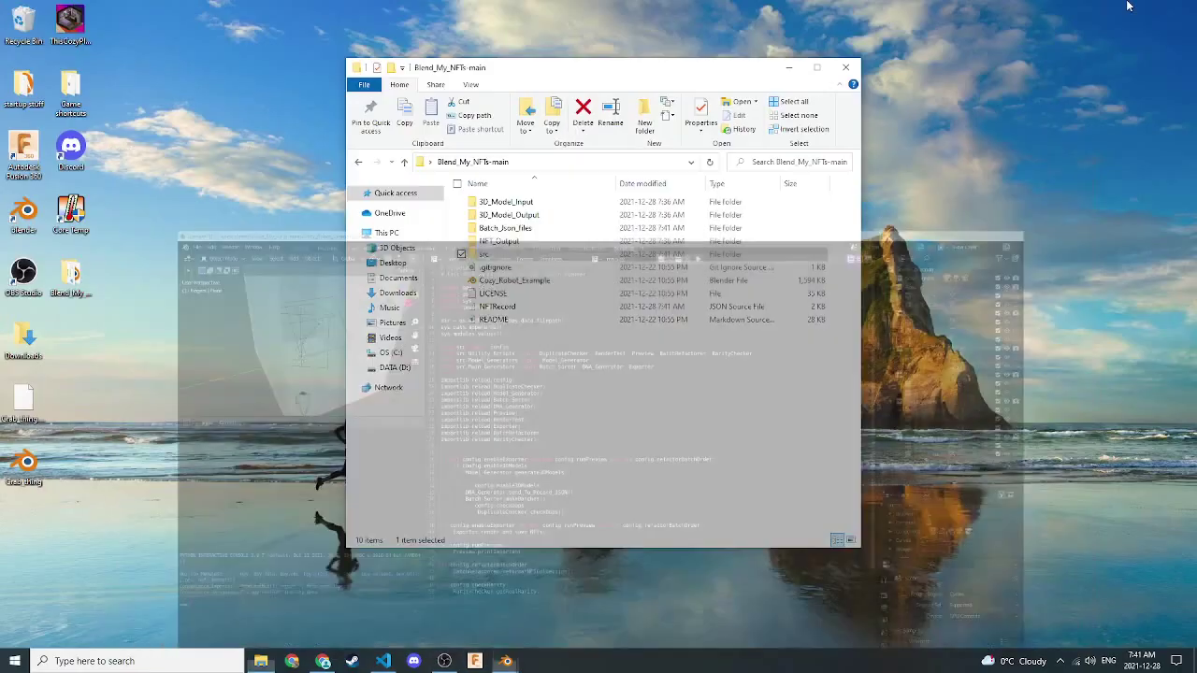
pyautogui.moveTo(505, 661)
pyautogui.click(581, 609)
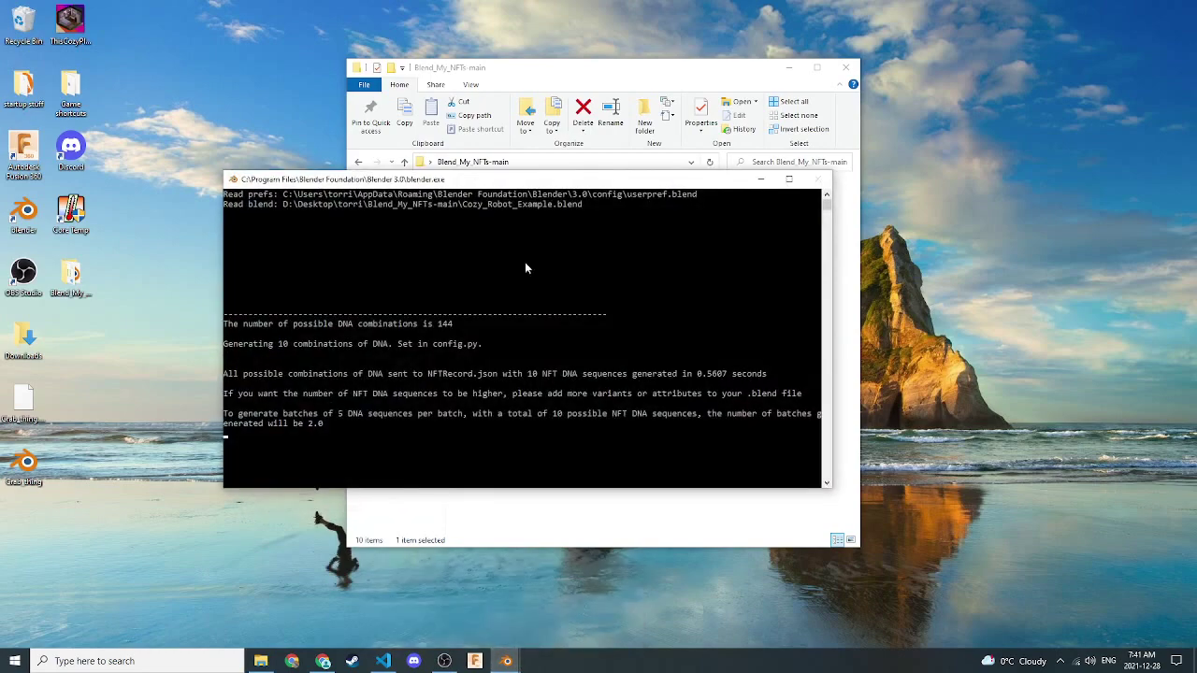
pyautogui.moveTo(506, 178); pyautogui.dragTo(356, 27)
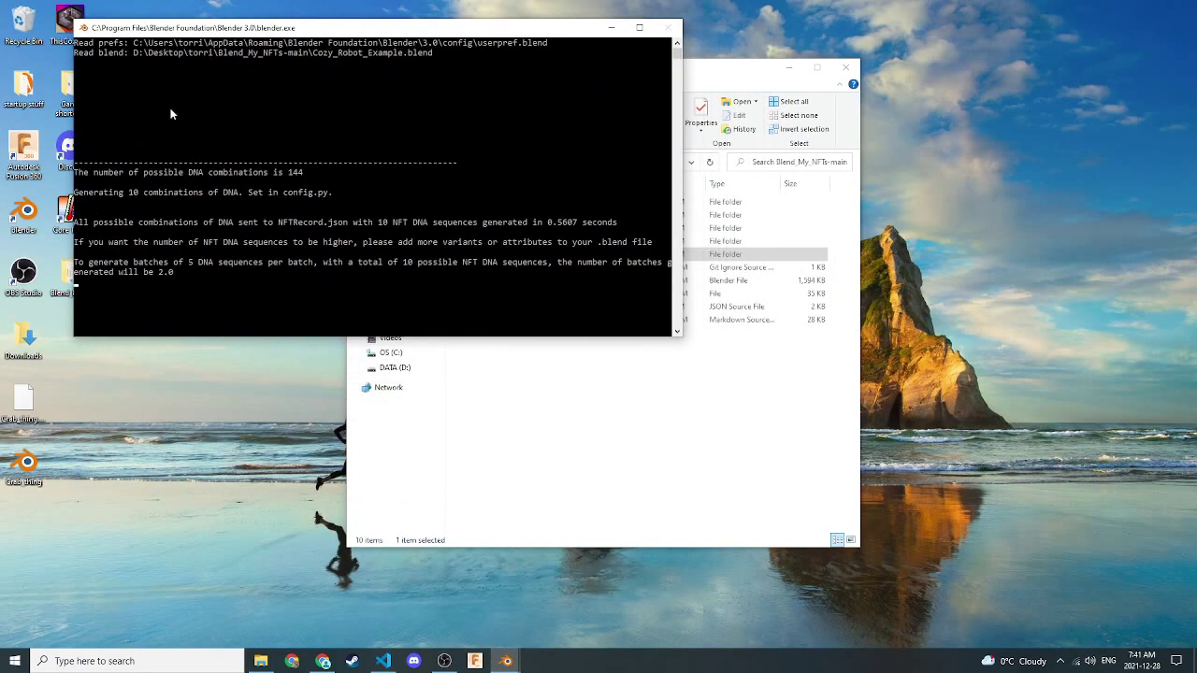
# - Highlight the console's 10 combinations, 0.5607-second generation time and 2.0 batch count
pyautogui.doubleClick(136, 193)
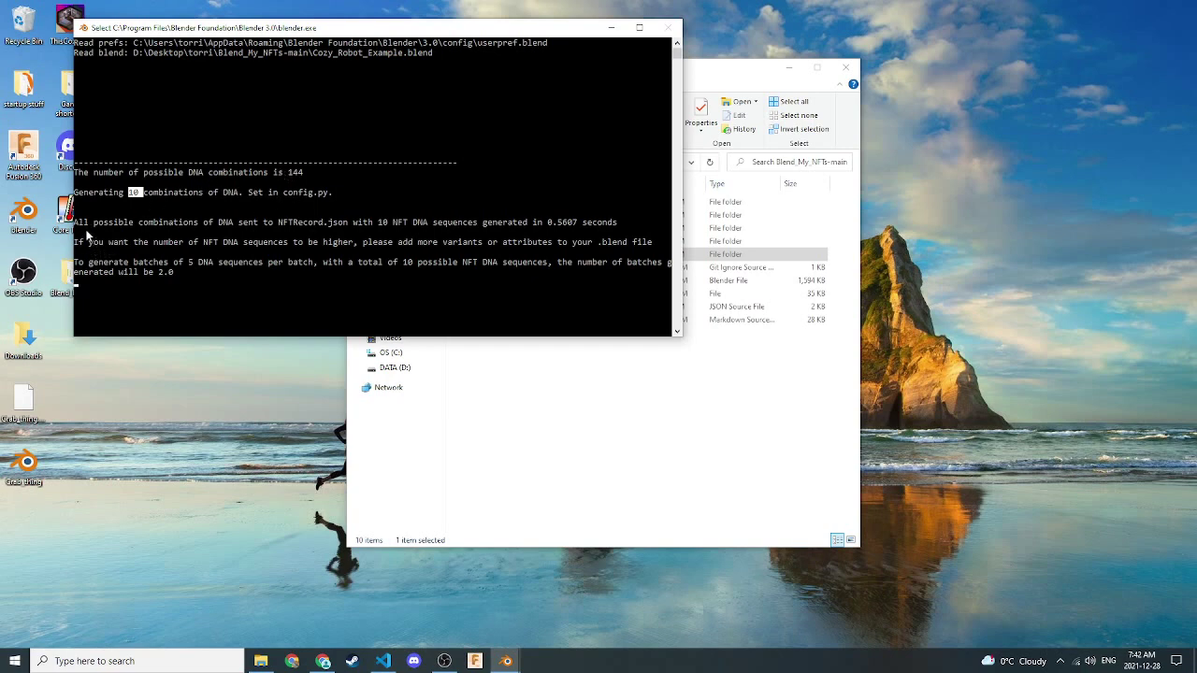
pyautogui.scroll(-1, 87, 233)
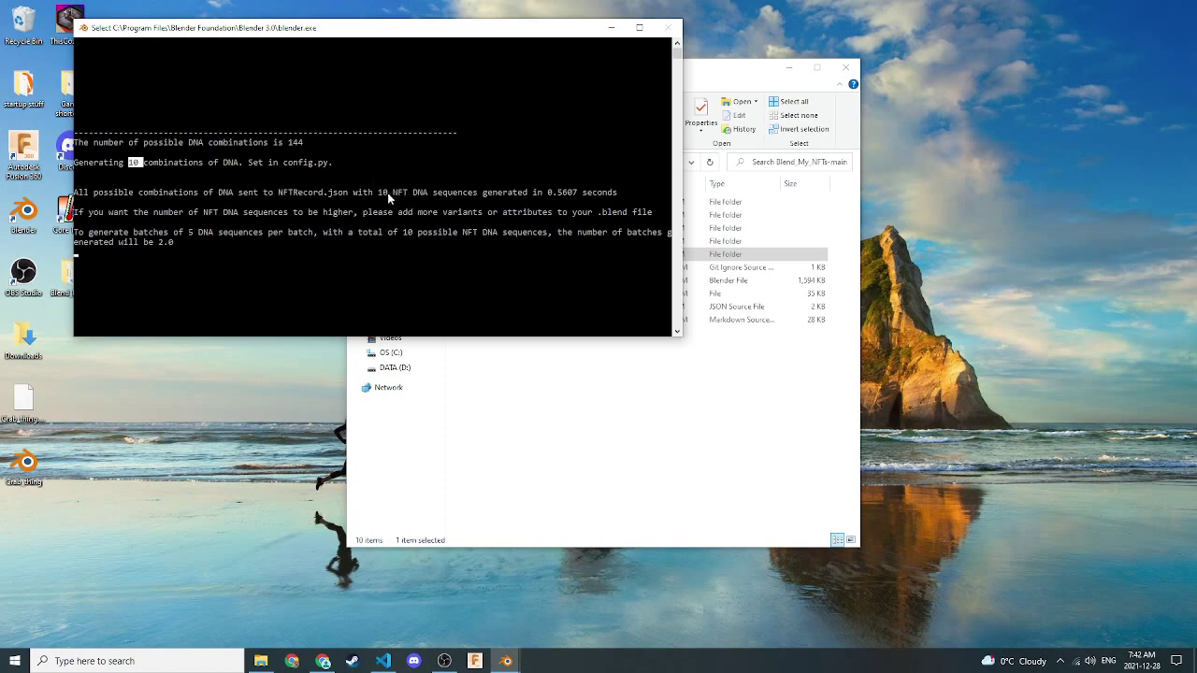
pyautogui.moveTo(556, 193); pyautogui.dragTo(588, 197)
pyautogui.scroll(-2, 126, 245)
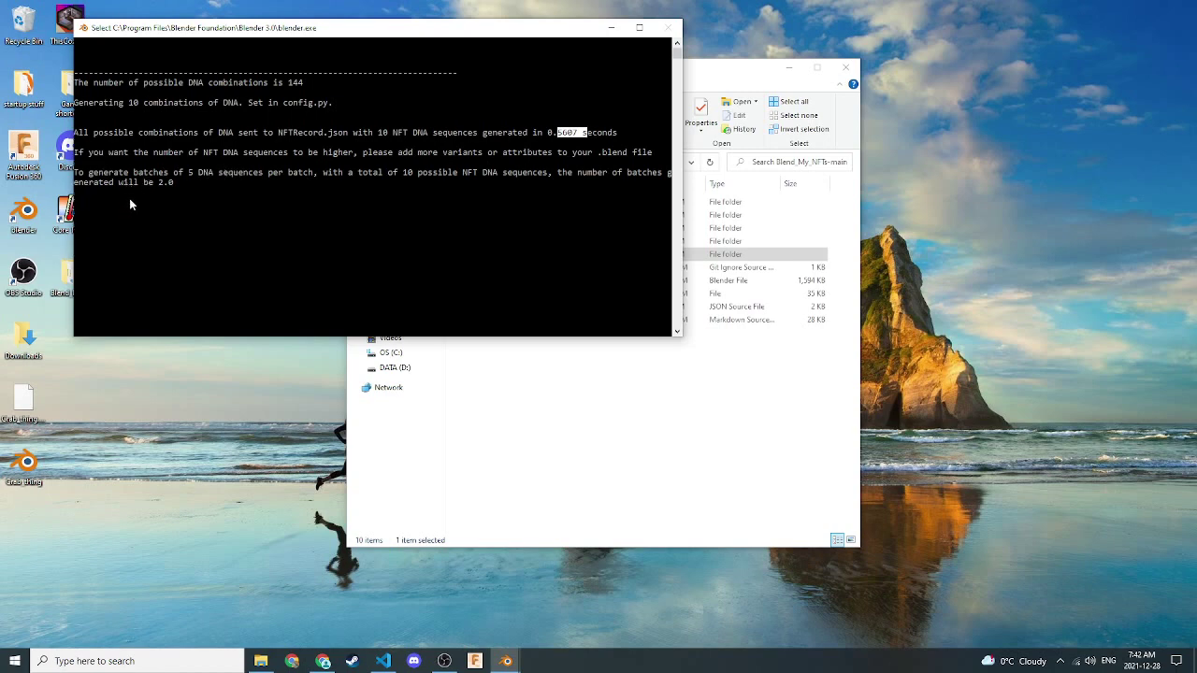
pyautogui.moveTo(190, 165); pyautogui.dragTo(191, 173)
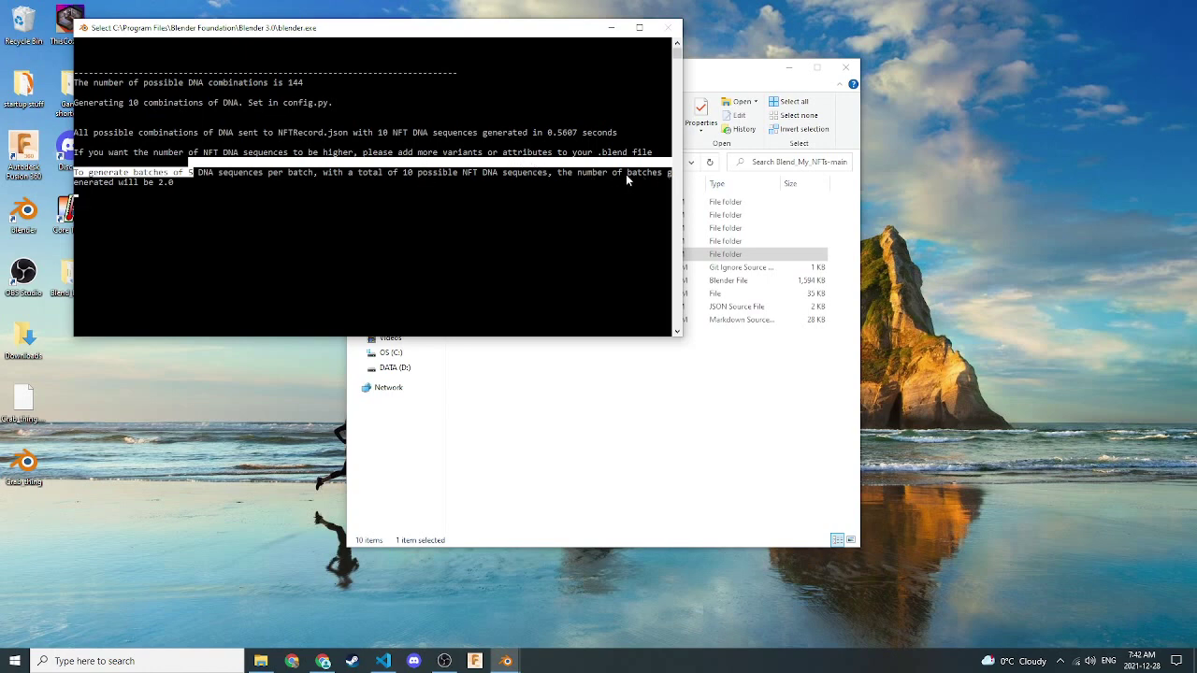
pyautogui.click(108, 193)
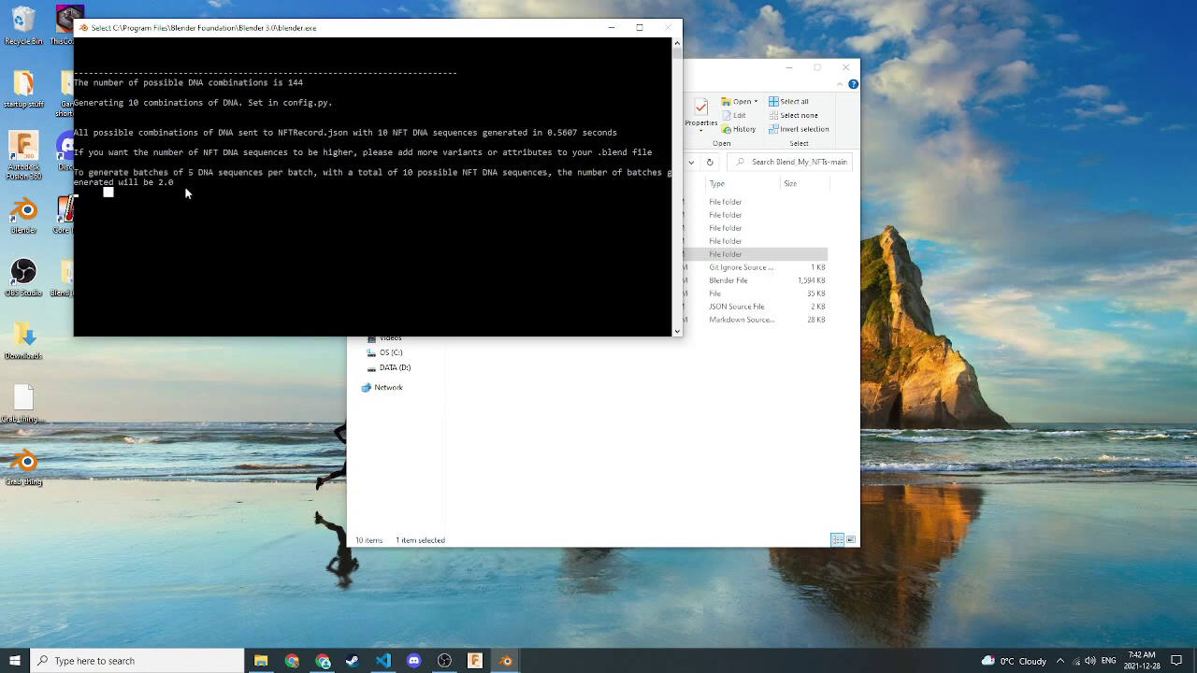
pyautogui.moveTo(157, 182); pyautogui.dragTo(177, 191)
# - Open NFTRecord.json and highlight numNFTsGenerated of 10 and the attribute hierarchy
pyautogui.click(453, 382)
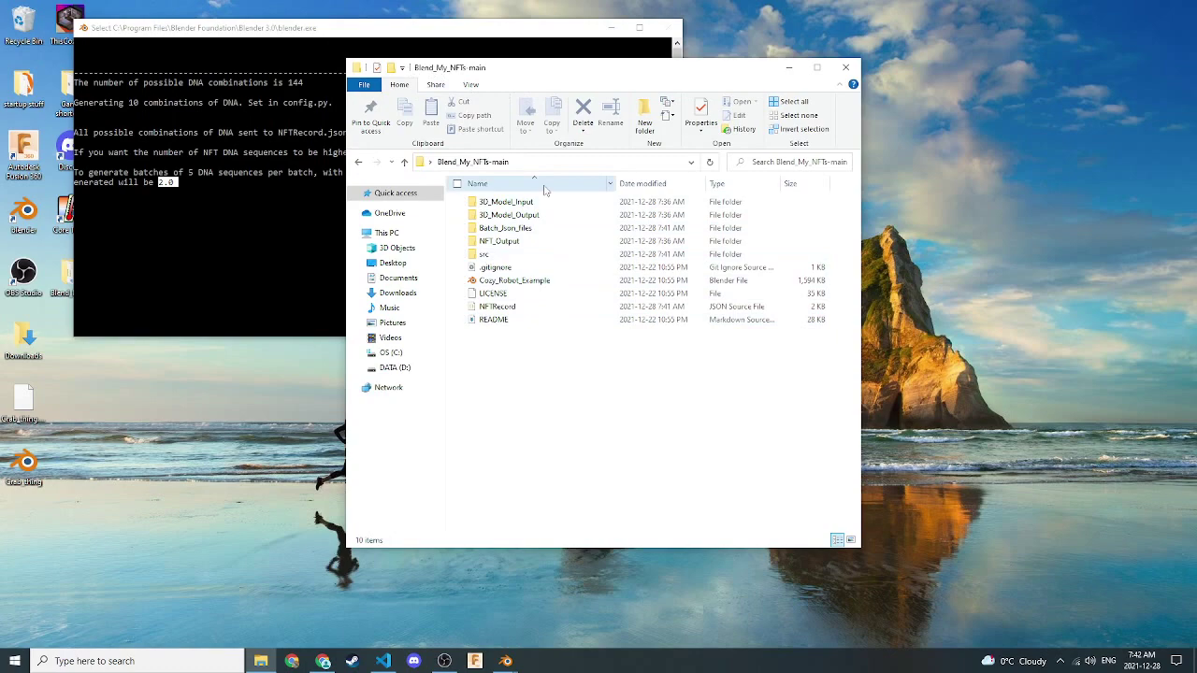
pyautogui.doubleClick(498, 307)
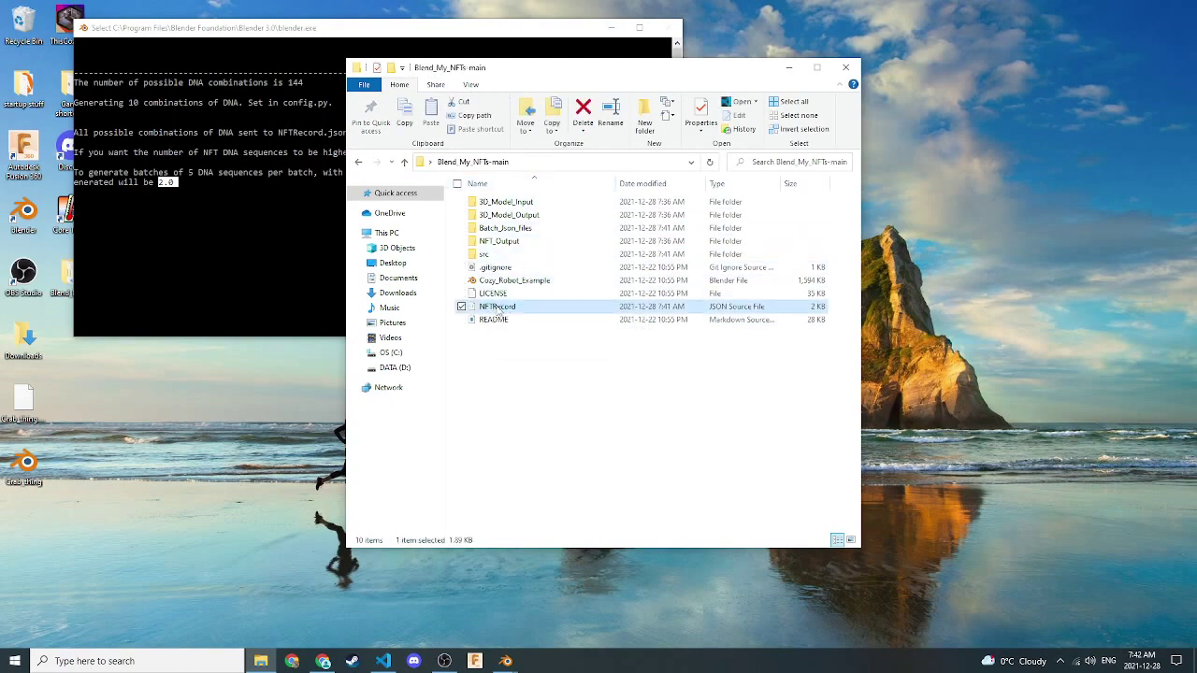
pyautogui.moveTo(105, 72); pyautogui.dragTo(185, 72)
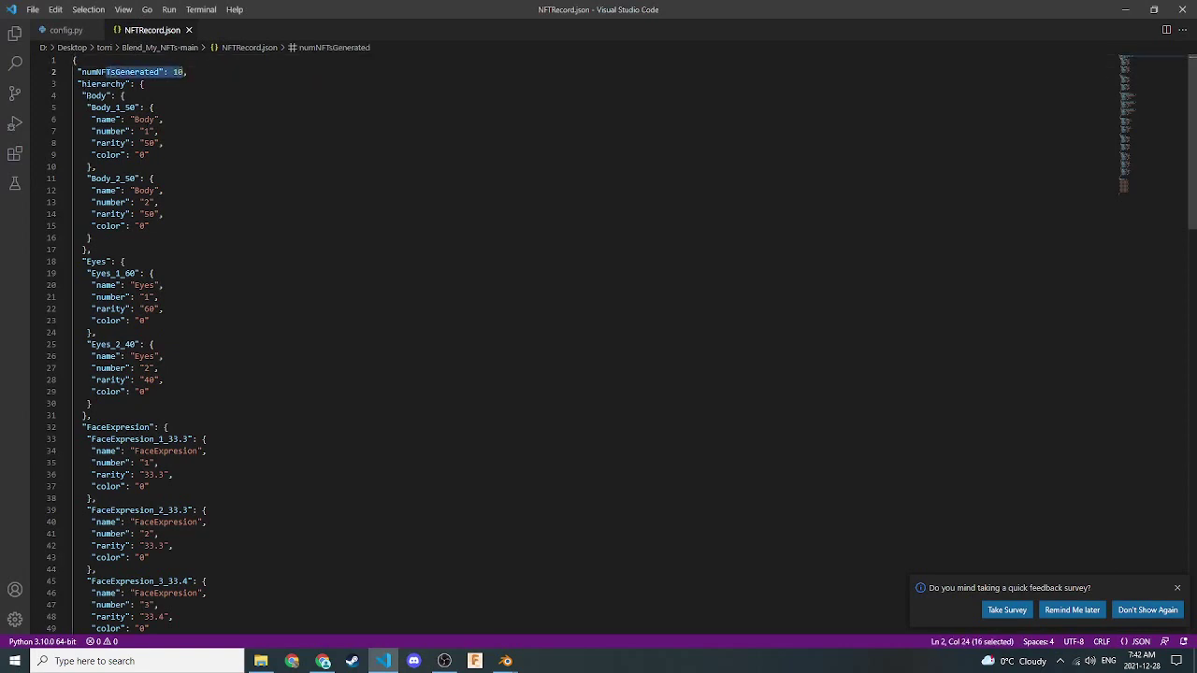
pyautogui.moveTo(86, 96); pyautogui.dragTo(143, 617)
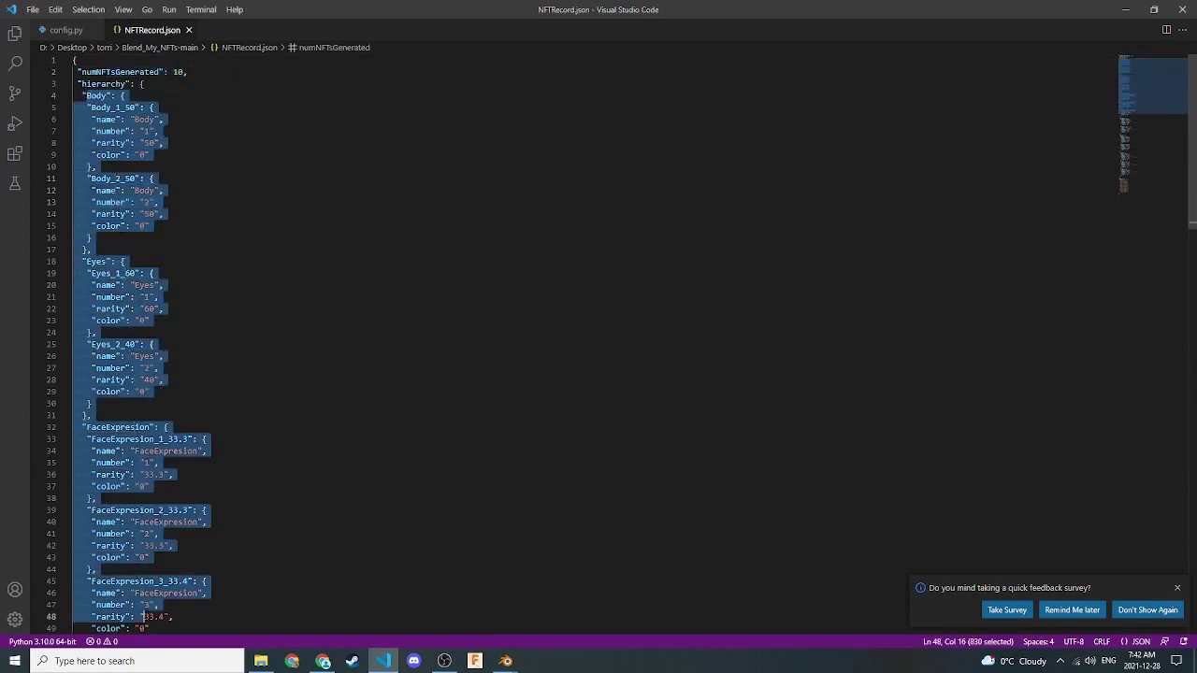
pyautogui.click(141, 427)
# - In Blender, move a Light item into the Script_Ignore collection
pyautogui.moveTo(506, 659)
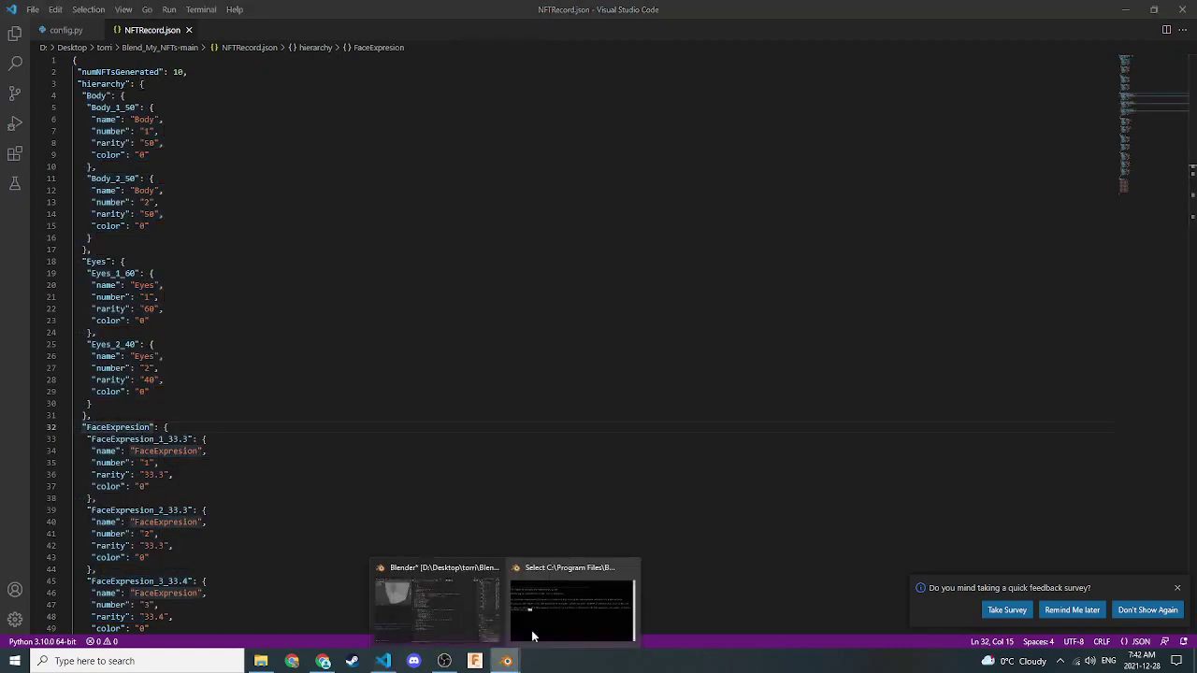
pyautogui.click(532, 635)
pyautogui.click(436, 608)
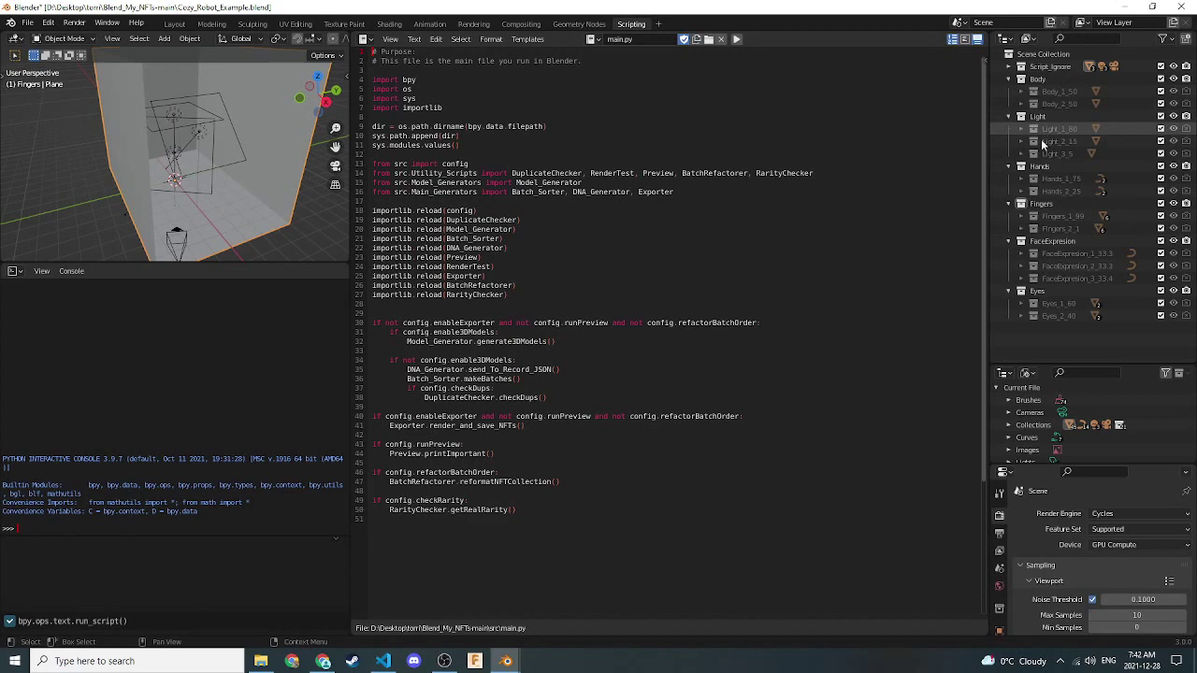
pyautogui.moveTo(1042, 142); pyautogui.dragTo(1070, 73)
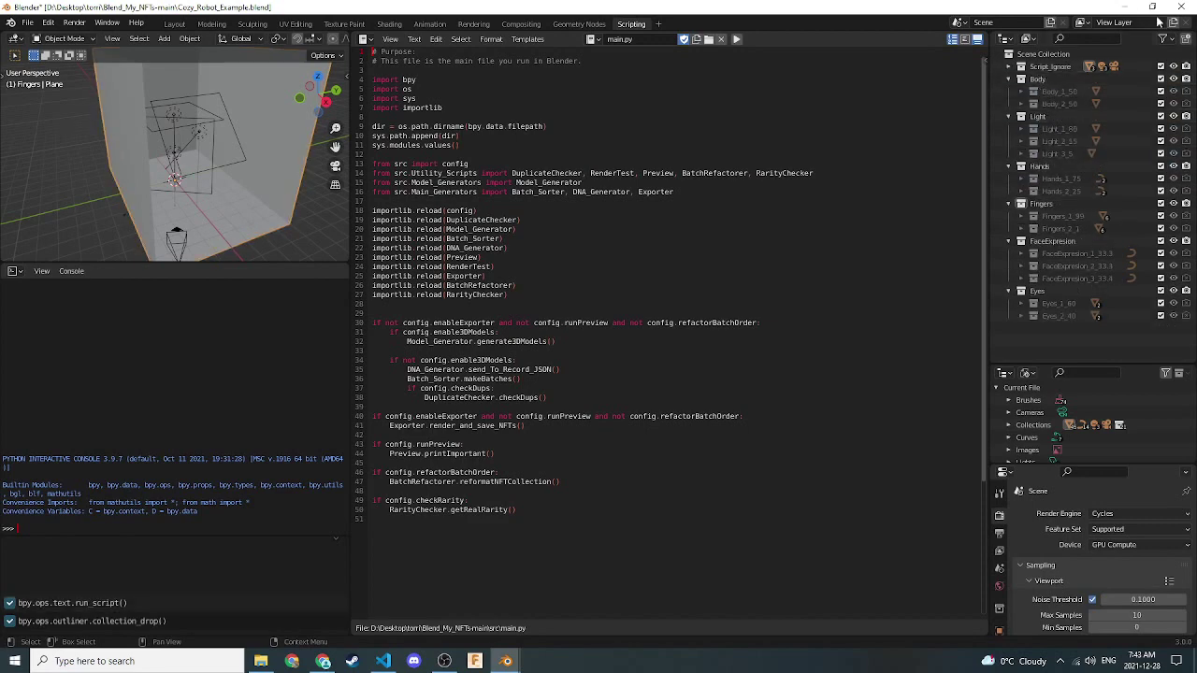
pyautogui.click(1124, 7)
# - Highlight the ten DNAList sequences in NFTRecord.json, then close the file and minimize VS Code
pyautogui.click(527, 355)
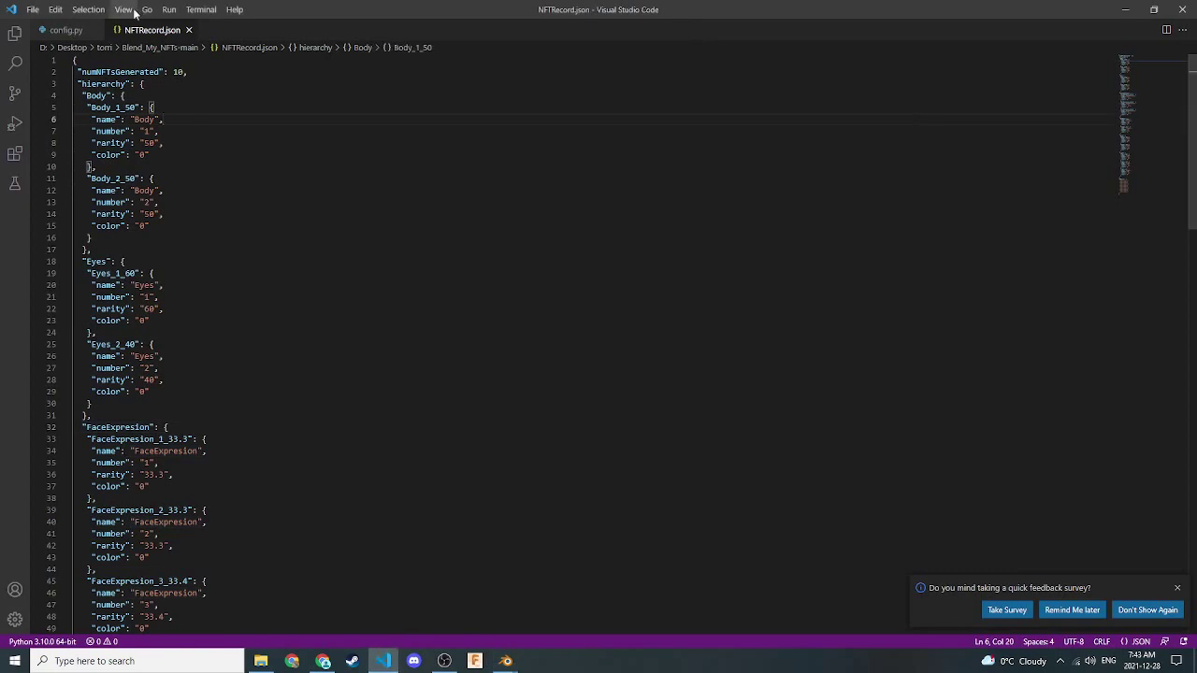
pyautogui.scroll(-20, 132, 277)
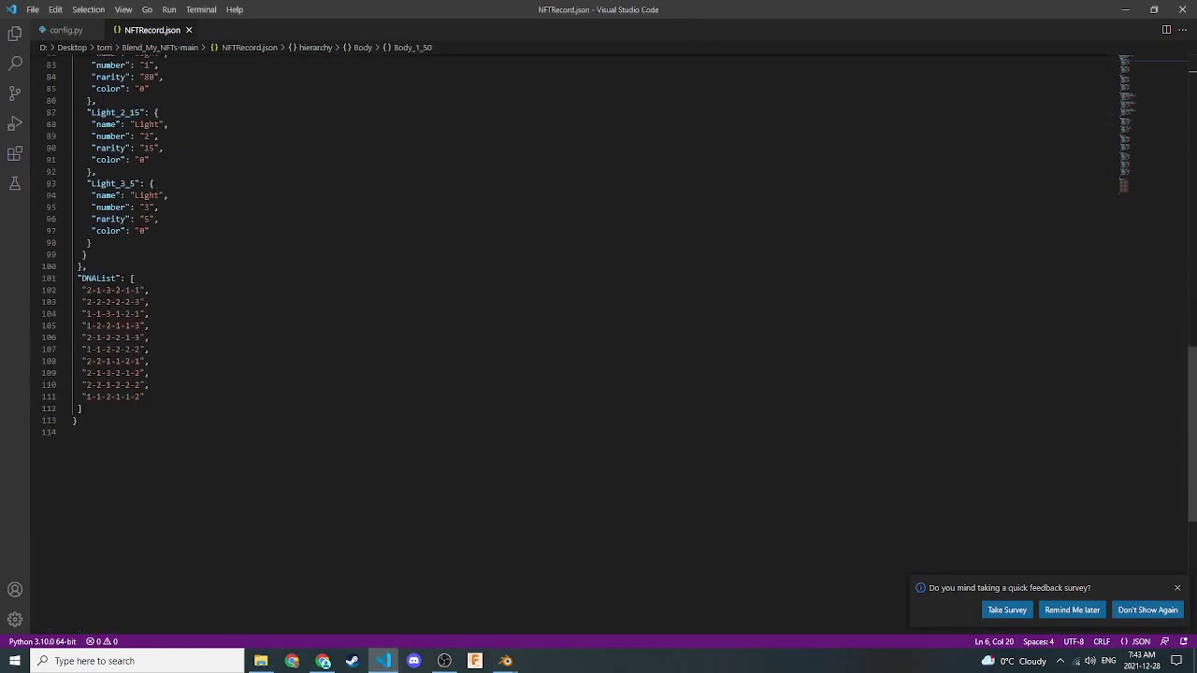
pyautogui.moveTo(147, 396); pyautogui.dragTo(131, 277)
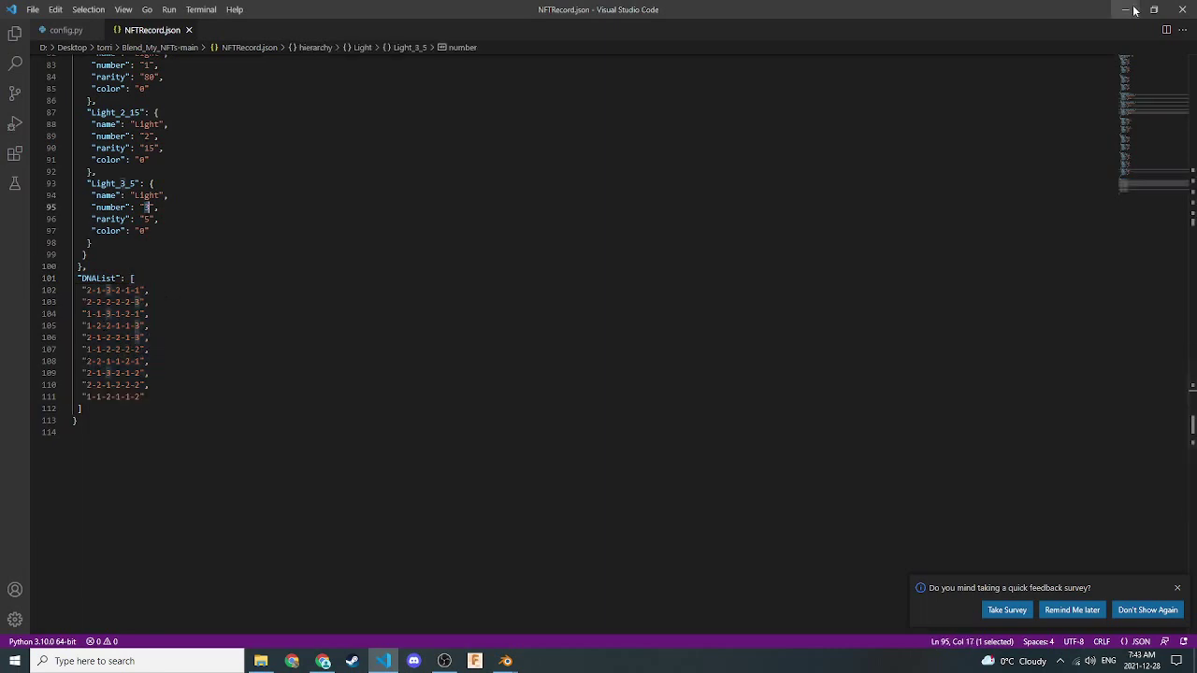
pyautogui.click(188, 30)
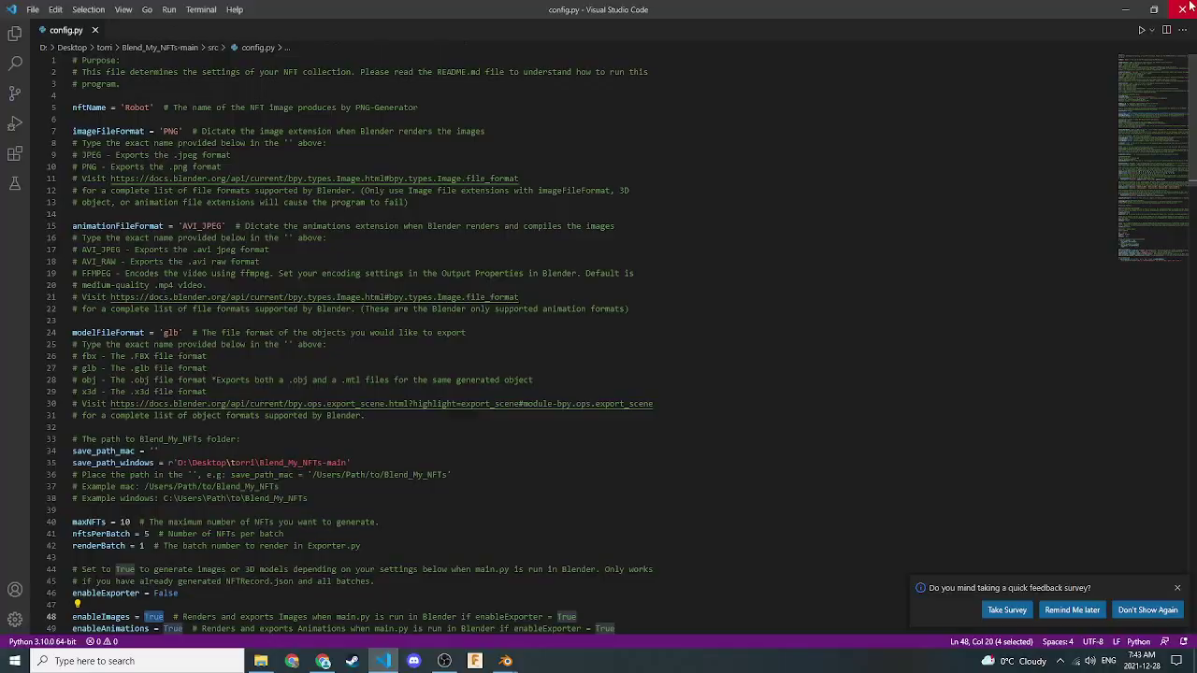
pyautogui.click(1125, 9)
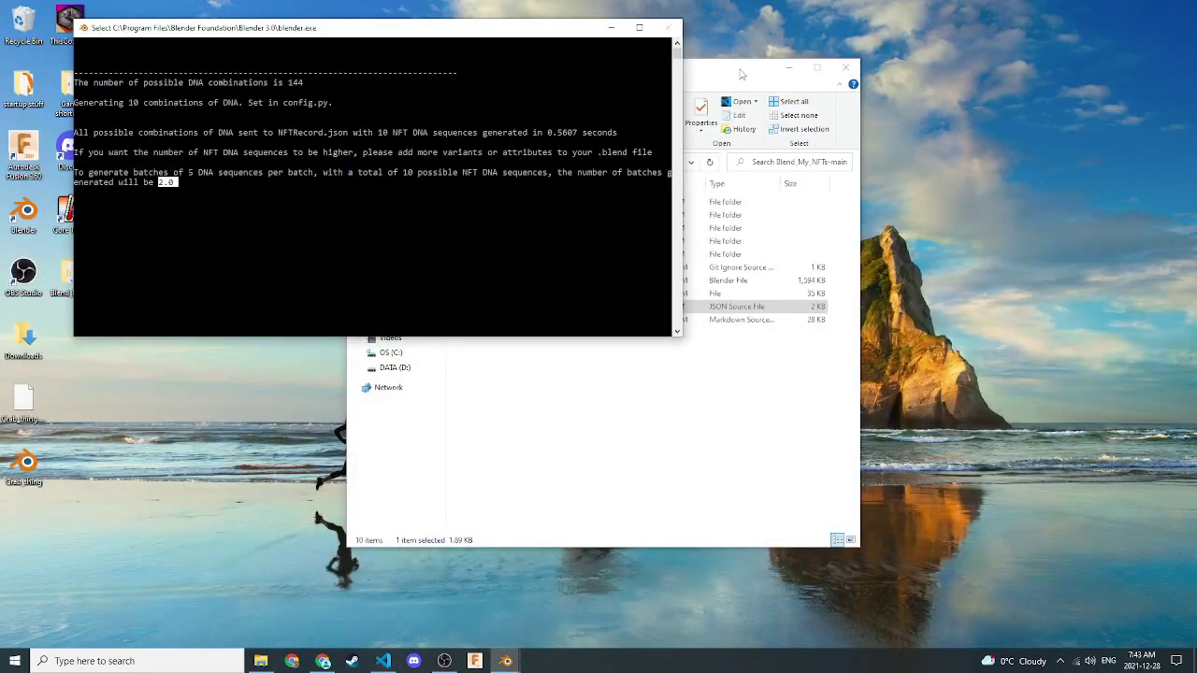
# - Open Batch1.json from Batch_Json_files, mark its five BatchDNAList sequences, and close it
pyautogui.click(741, 73)
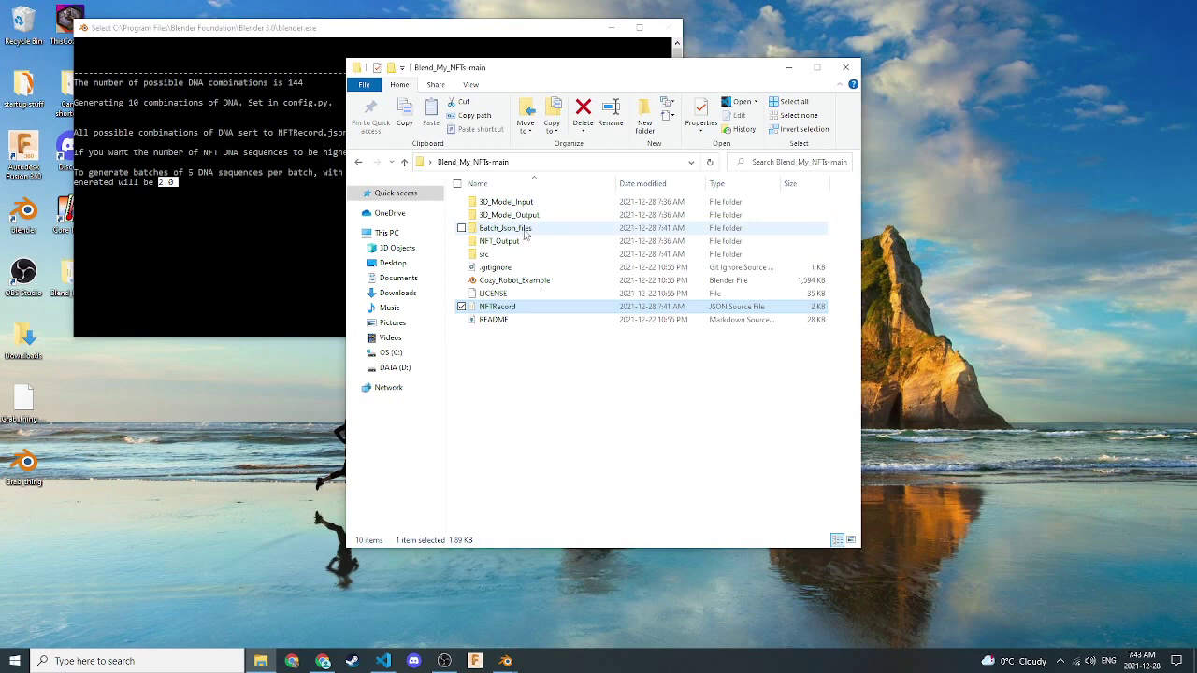
pyautogui.doubleClick(505, 228)
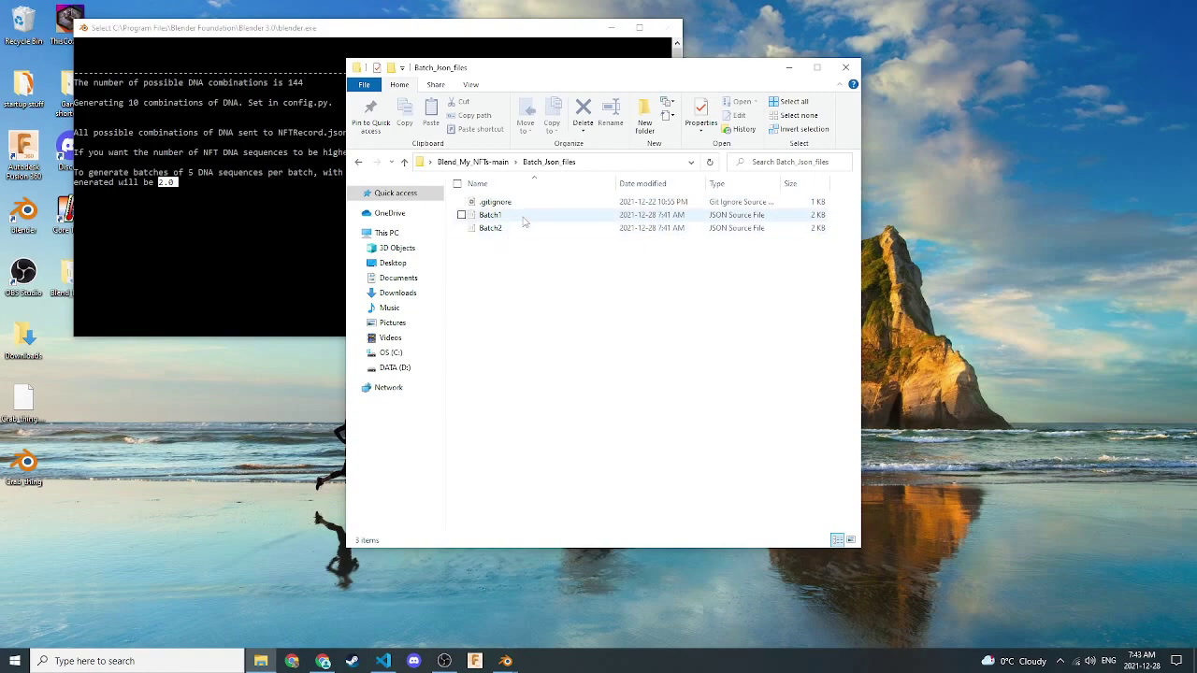
pyautogui.doubleClick(525, 216)
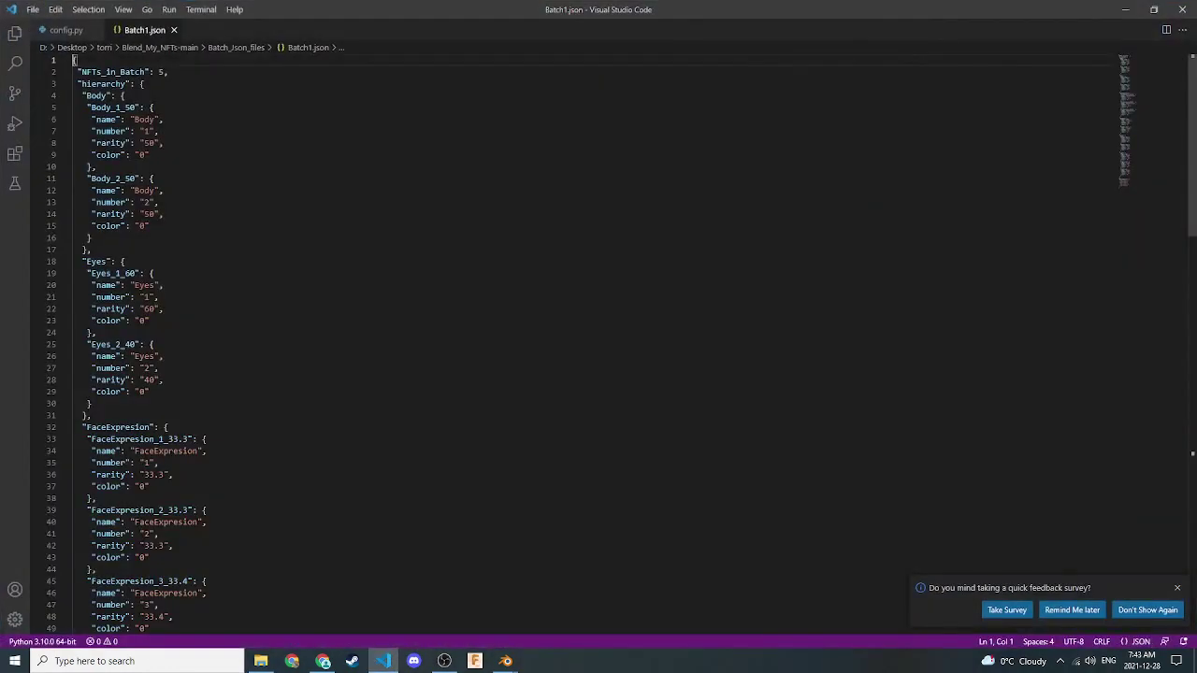
pyautogui.scroll(-20, 599, 336)
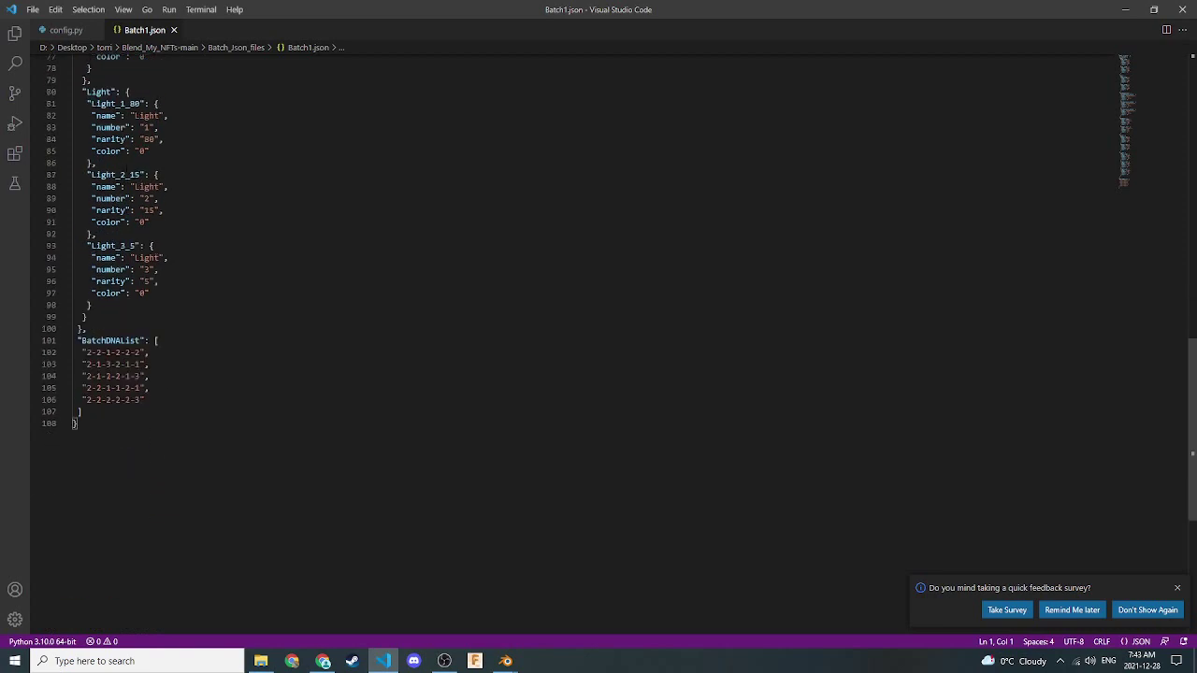
pyautogui.moveTo(82, 352); pyautogui.dragTo(144, 399)
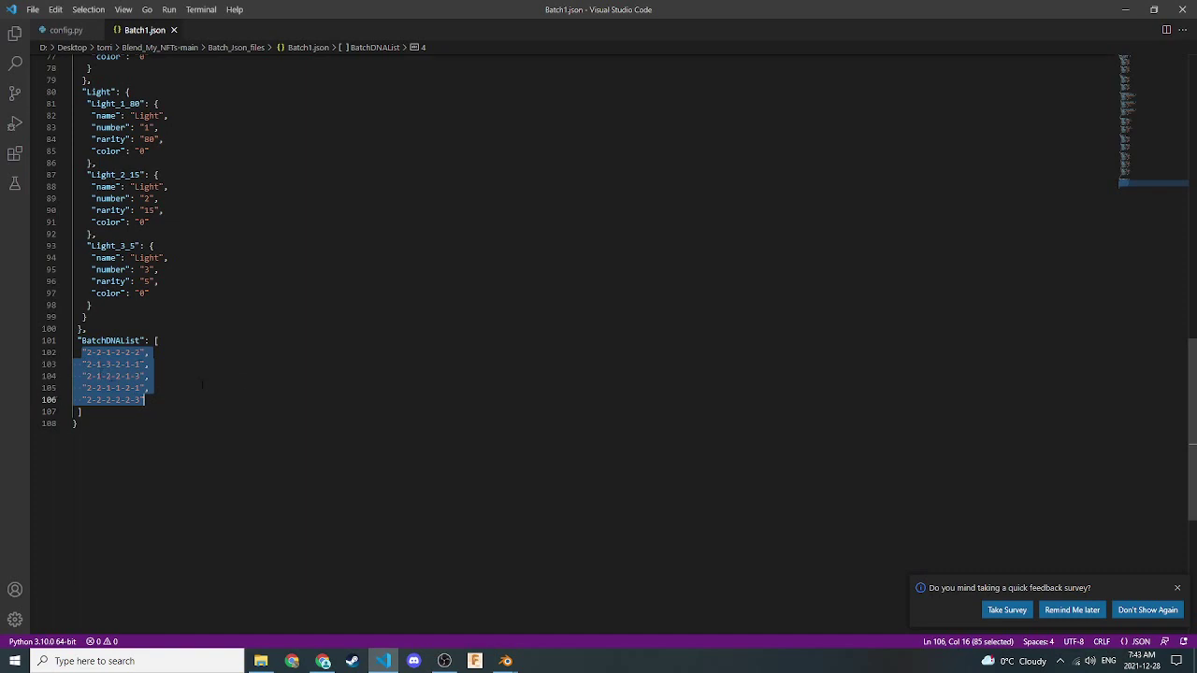
pyautogui.click(173, 30)
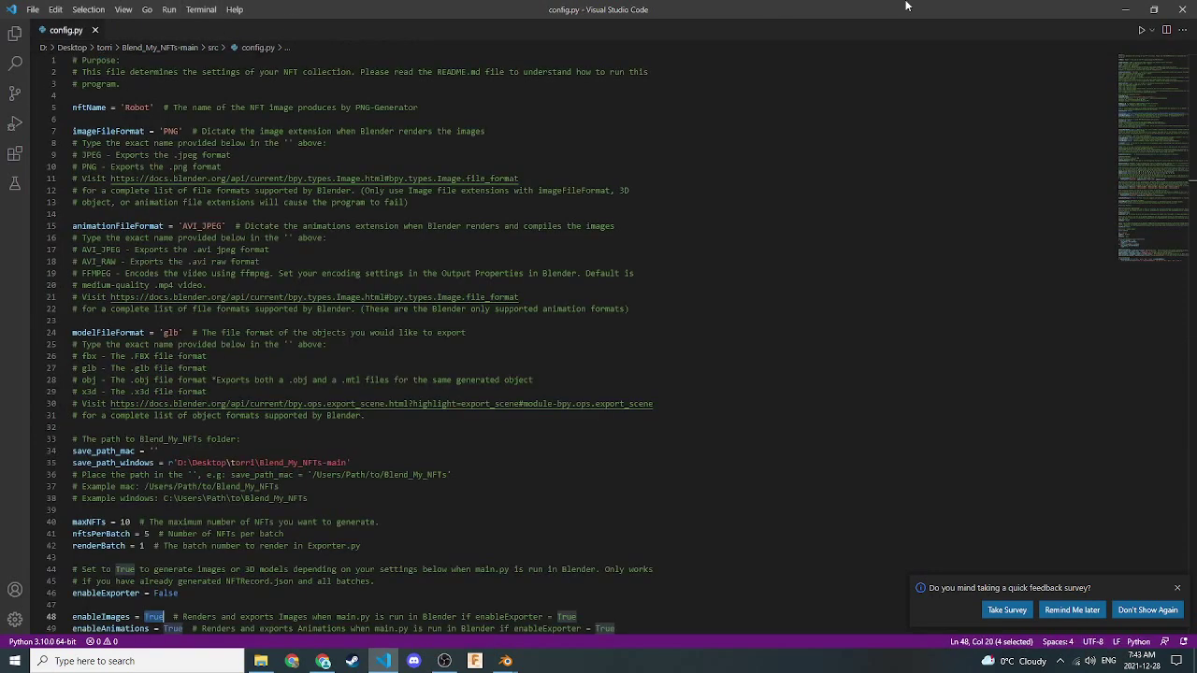
# - Open Batch2.json and mark its five BatchDNAList sequences
pyautogui.click(1126, 16)
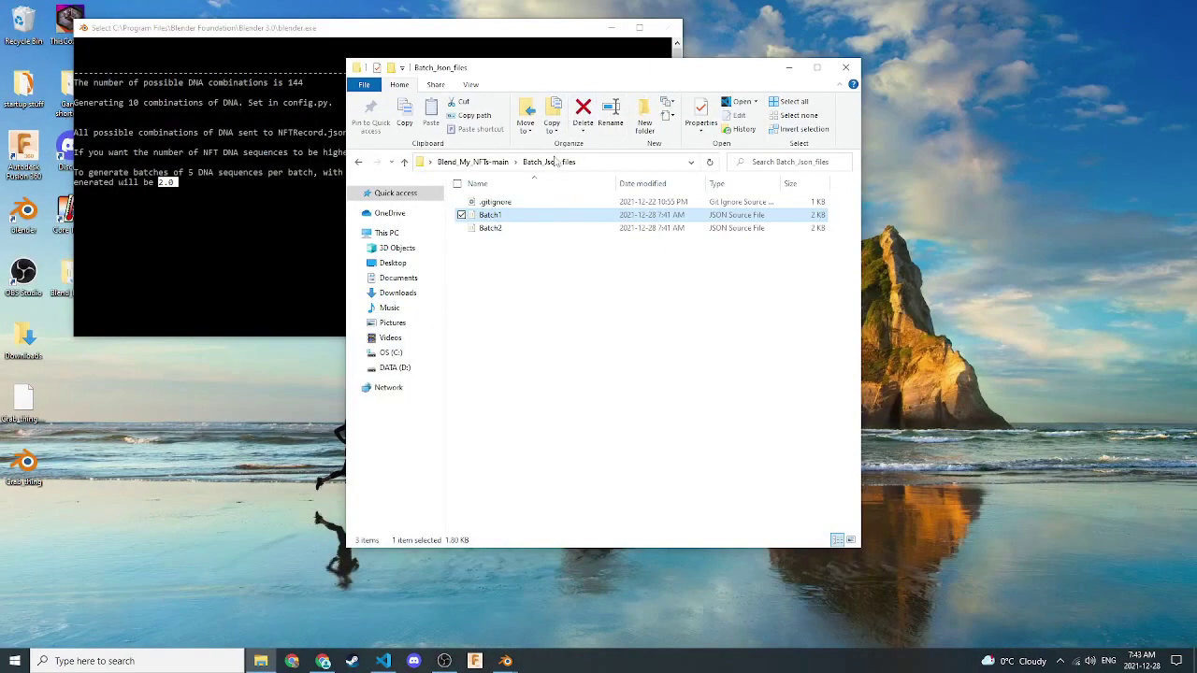
pyautogui.doubleClick(526, 229)
pyautogui.scroll(-2, 598, 336)
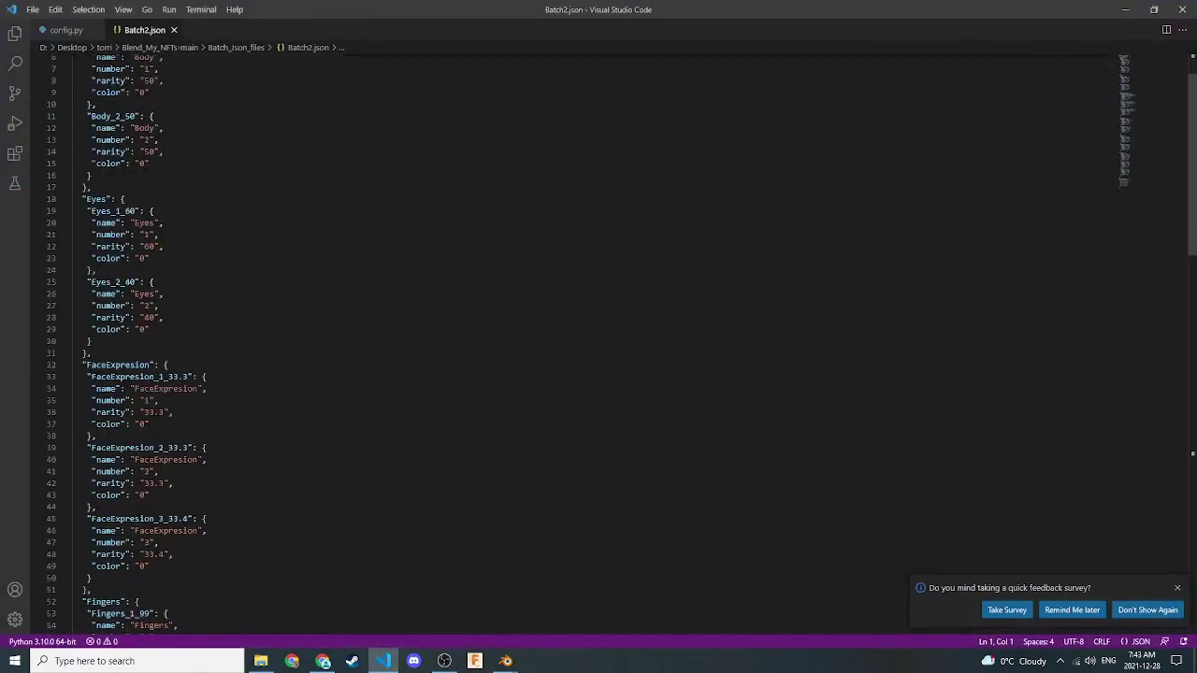
pyautogui.scroll(-20, 598, 337)
pyautogui.moveTo(145, 338); pyautogui.dragTo(51, 292)
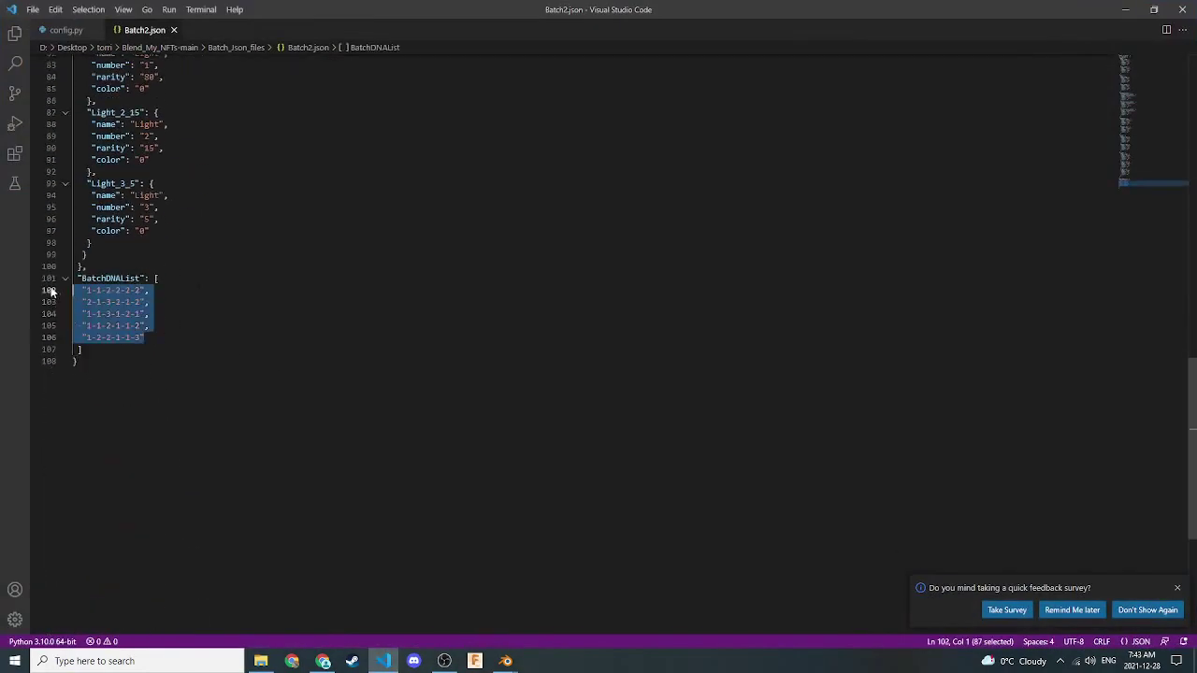
pyautogui.click(1124, 9)
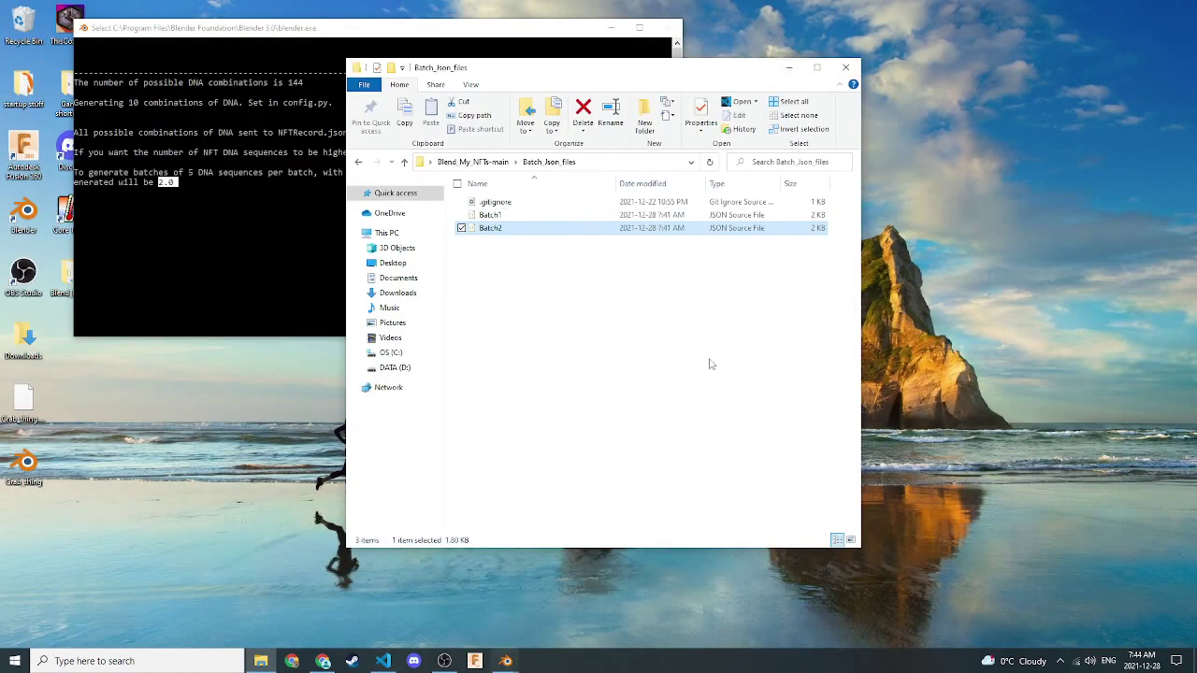
pyautogui.click(383, 661)
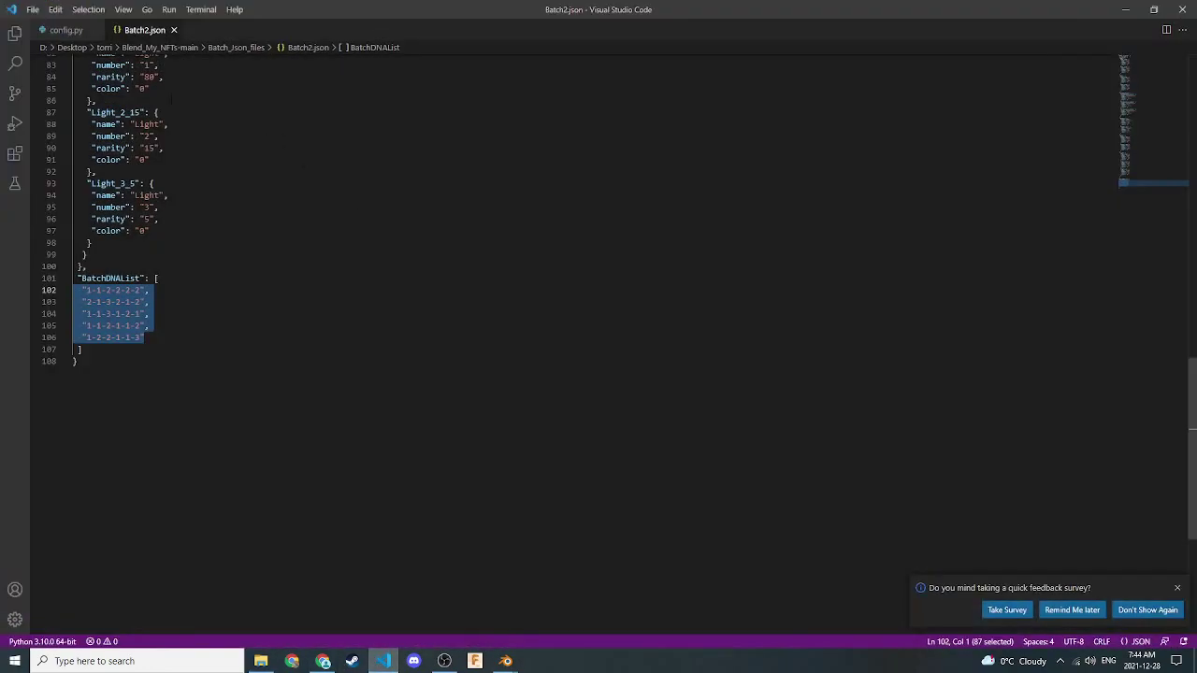
# - Close Batch2.json and change enableExporter in config.py from False to True
pyautogui.click(174, 30)
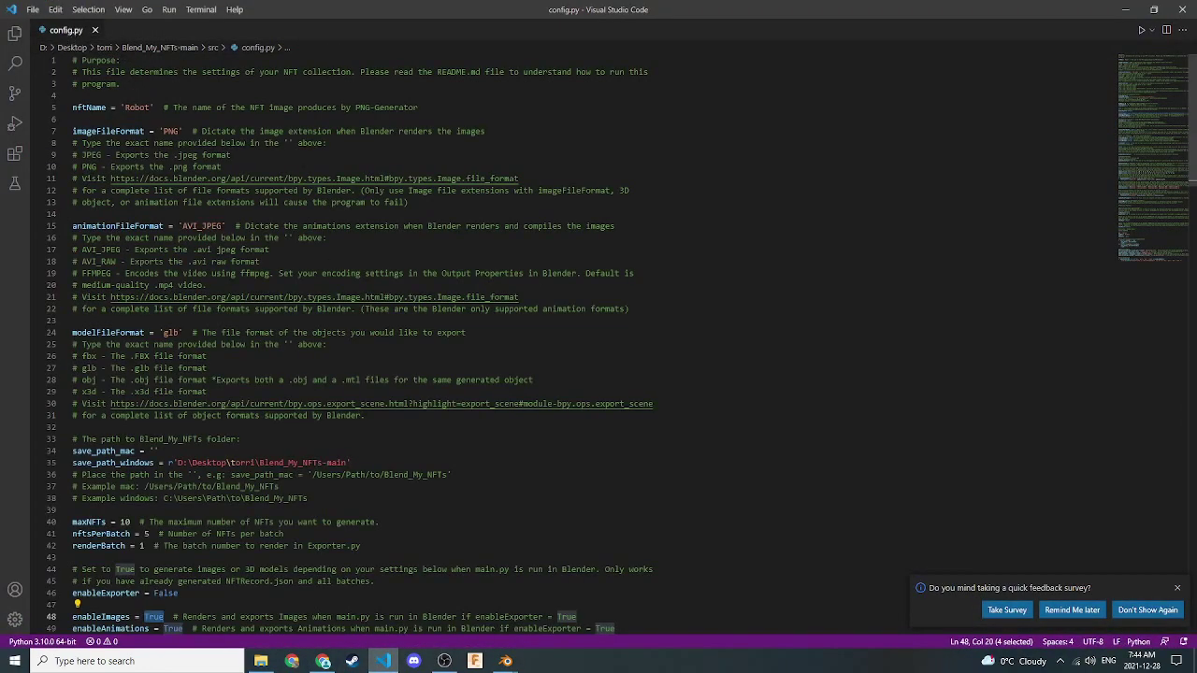
pyautogui.scroll(-7, 598, 337)
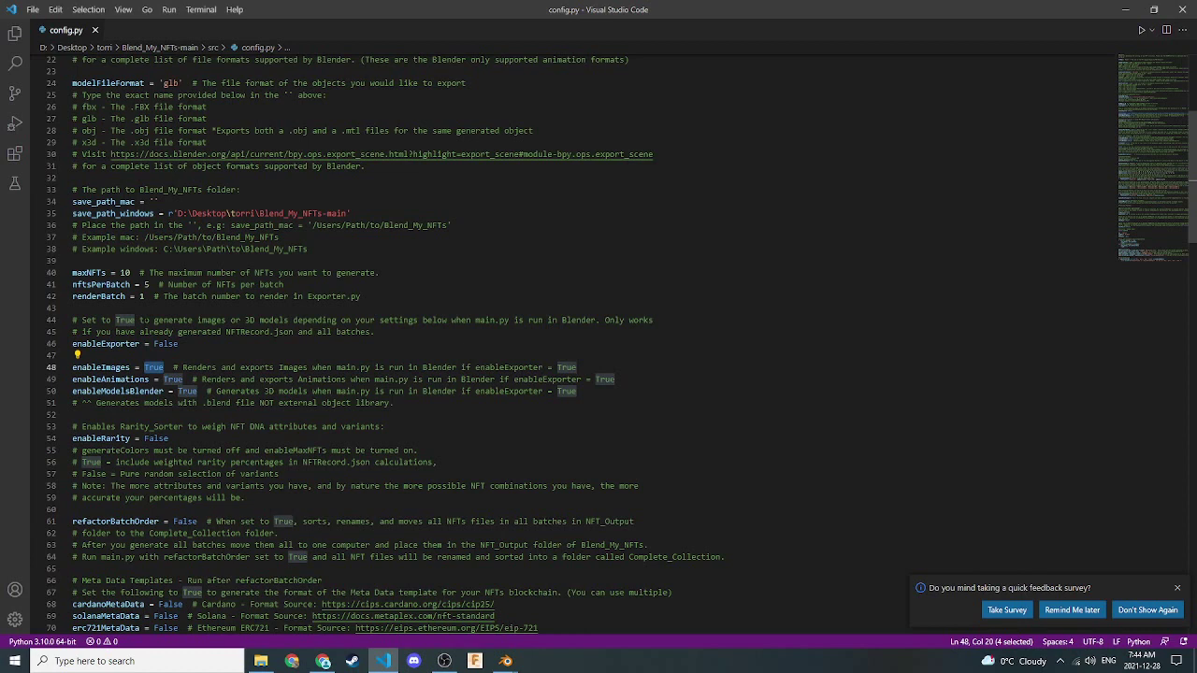
pyautogui.doubleClick(166, 344)
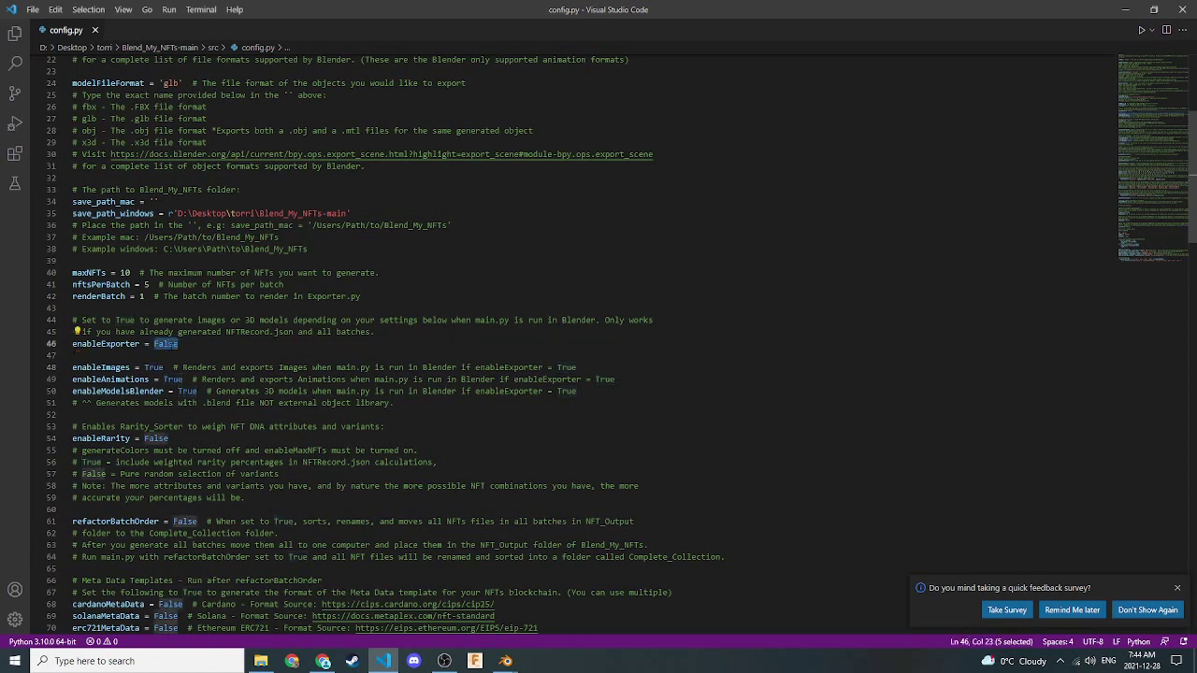
pyautogui.write('True')
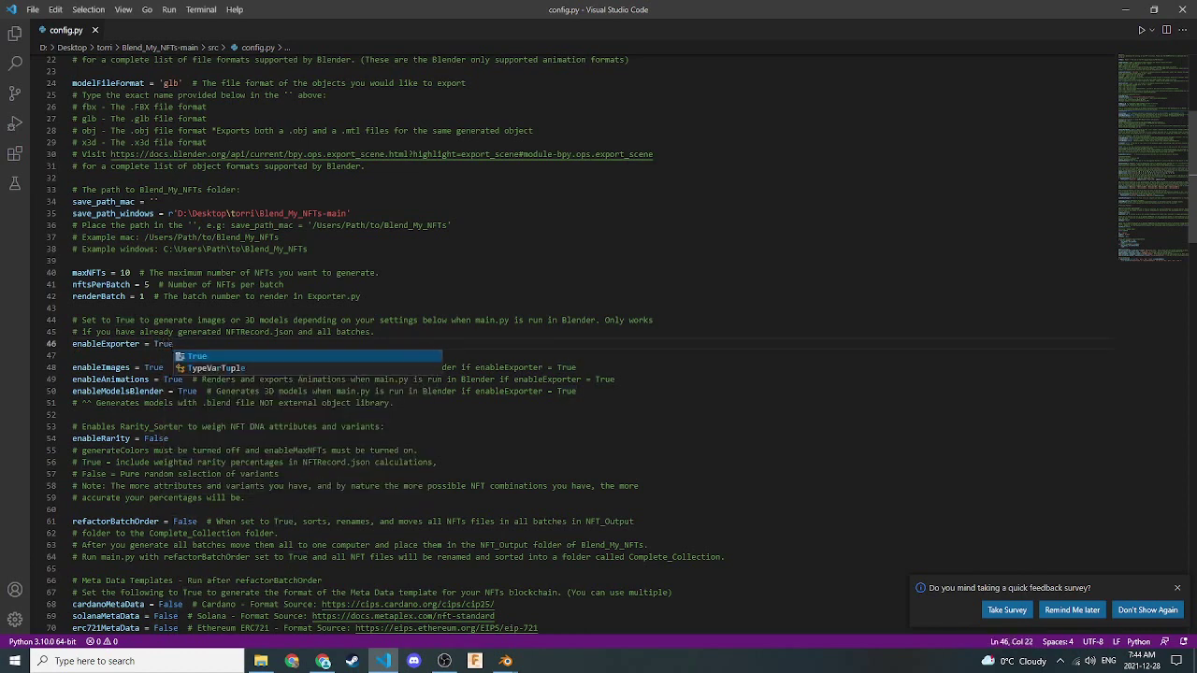
pyautogui.click(202, 296)
pyautogui.scroll(-2, 598, 337)
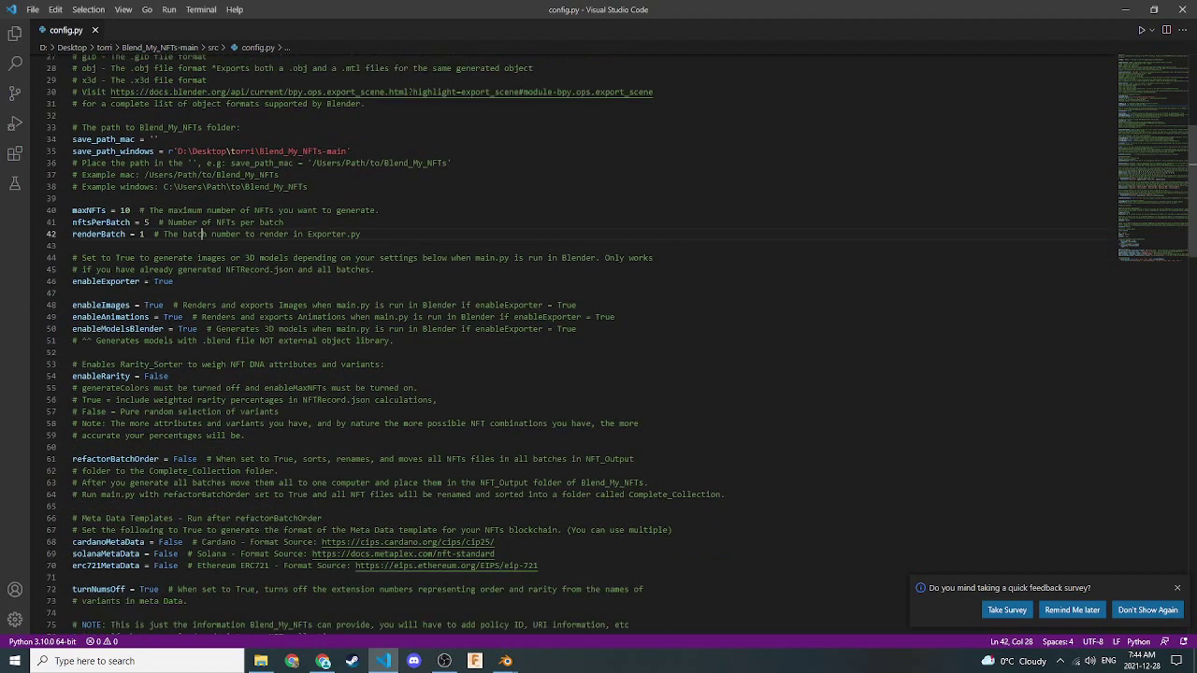
pyautogui.doubleClick(105, 281)
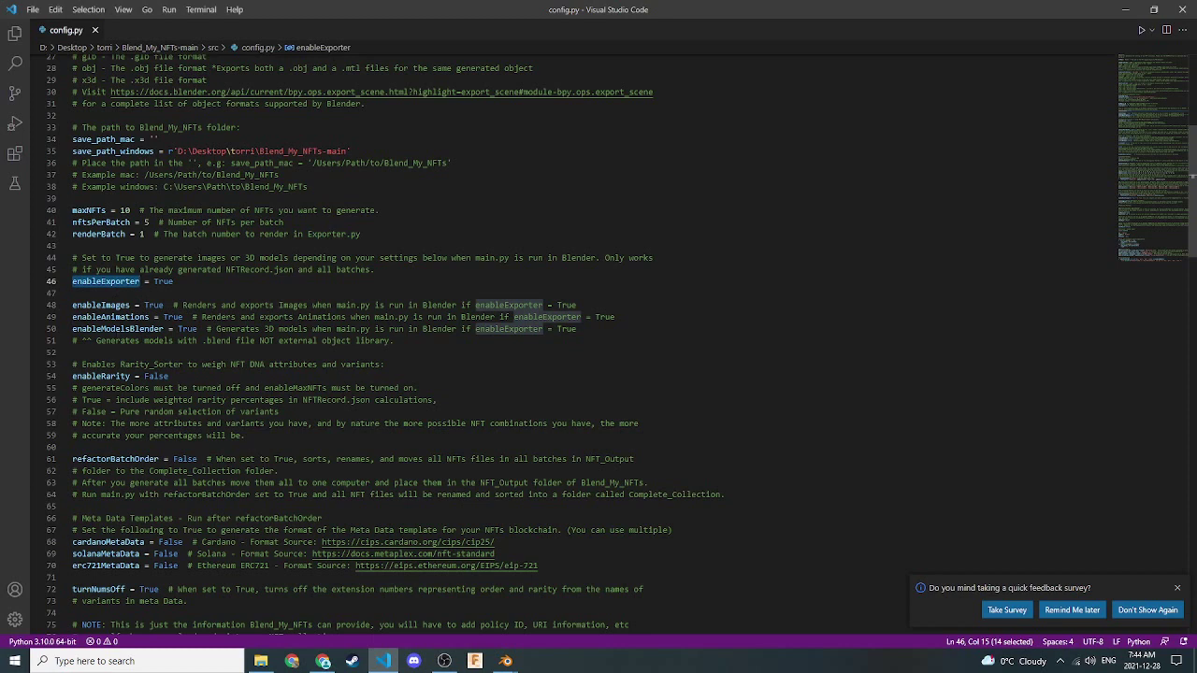
pyautogui.click(182, 329)
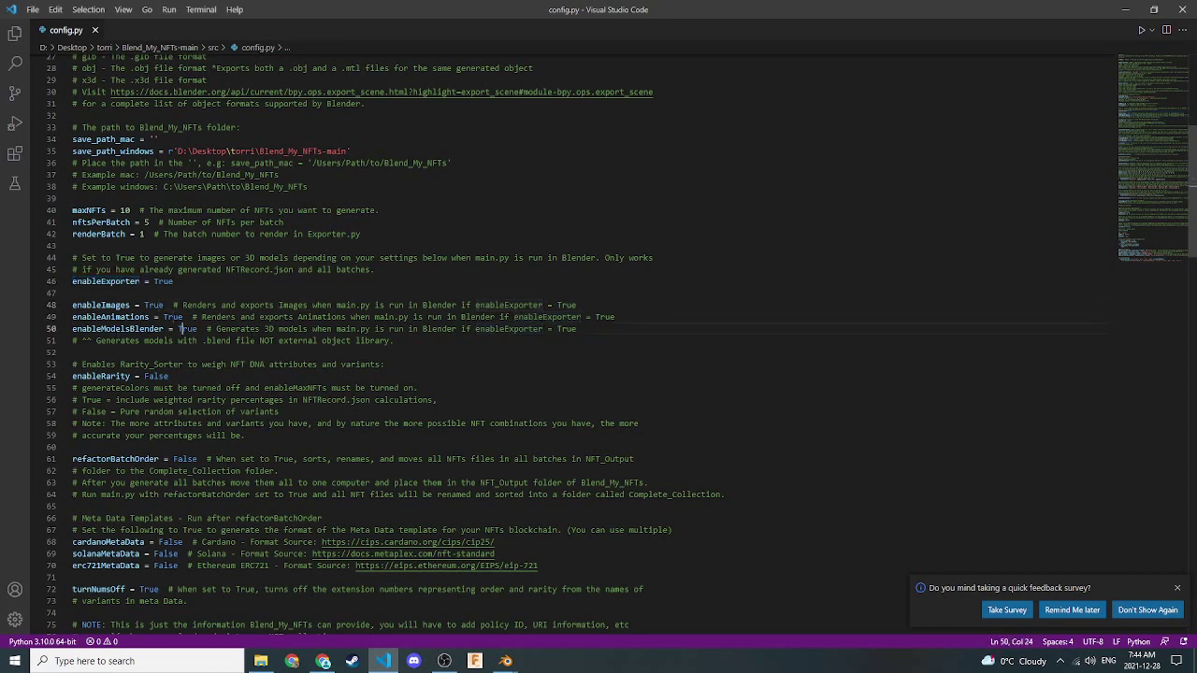
# - Change Blender's Timeline end frame from 10 to 5
pyautogui.click(1125, 10)
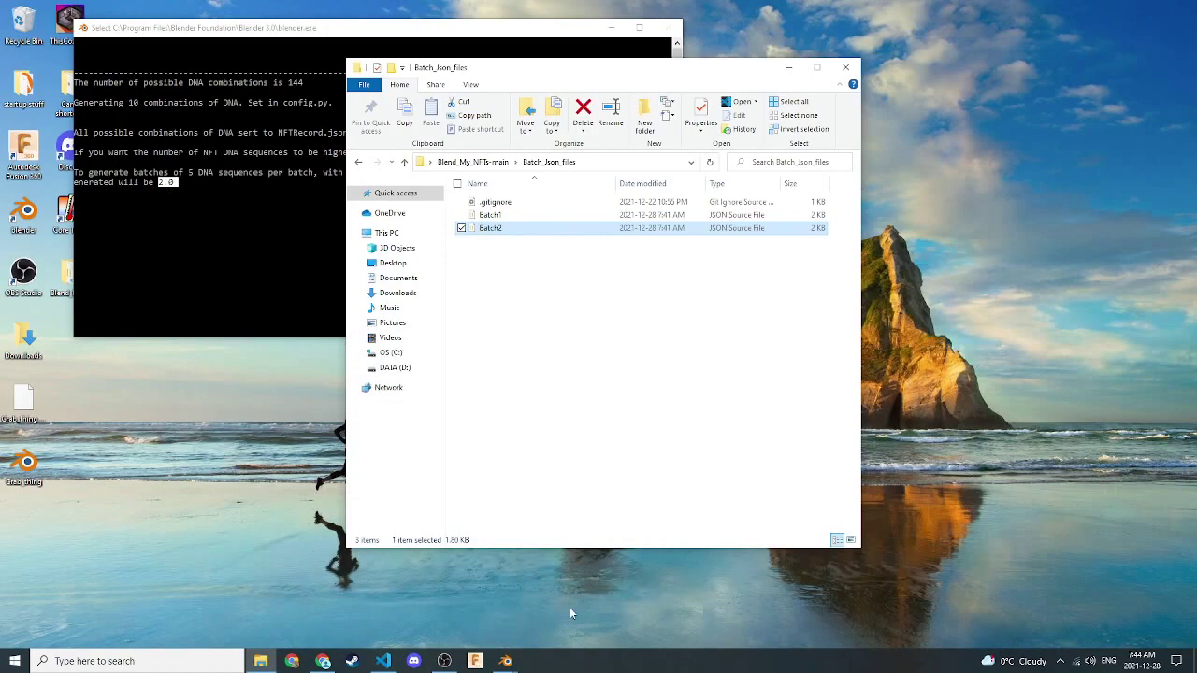
pyautogui.moveTo(505, 661)
pyautogui.click(444, 615)
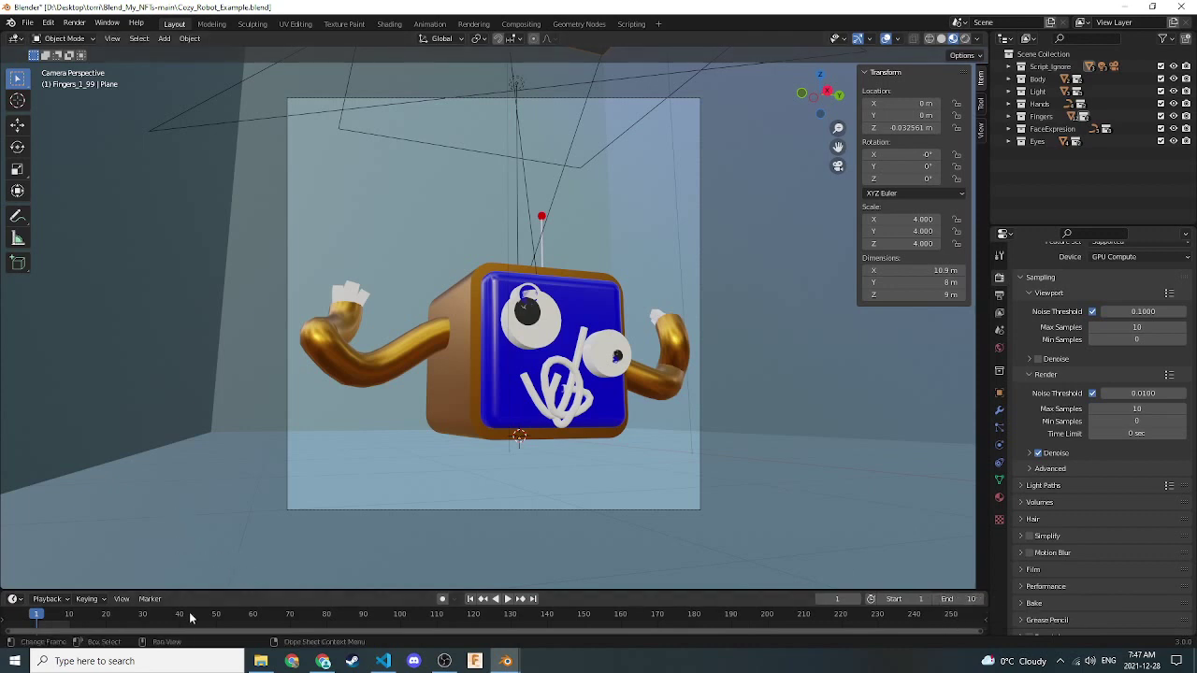
pyautogui.click(963, 599)
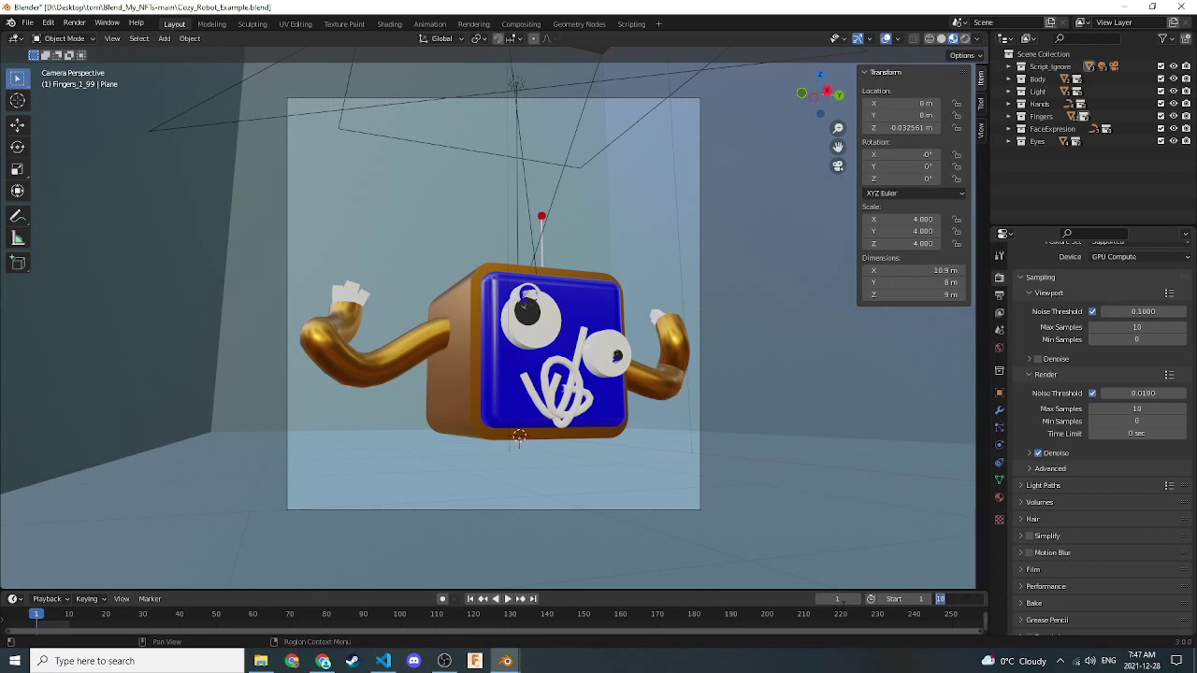
pyautogui.write('5')
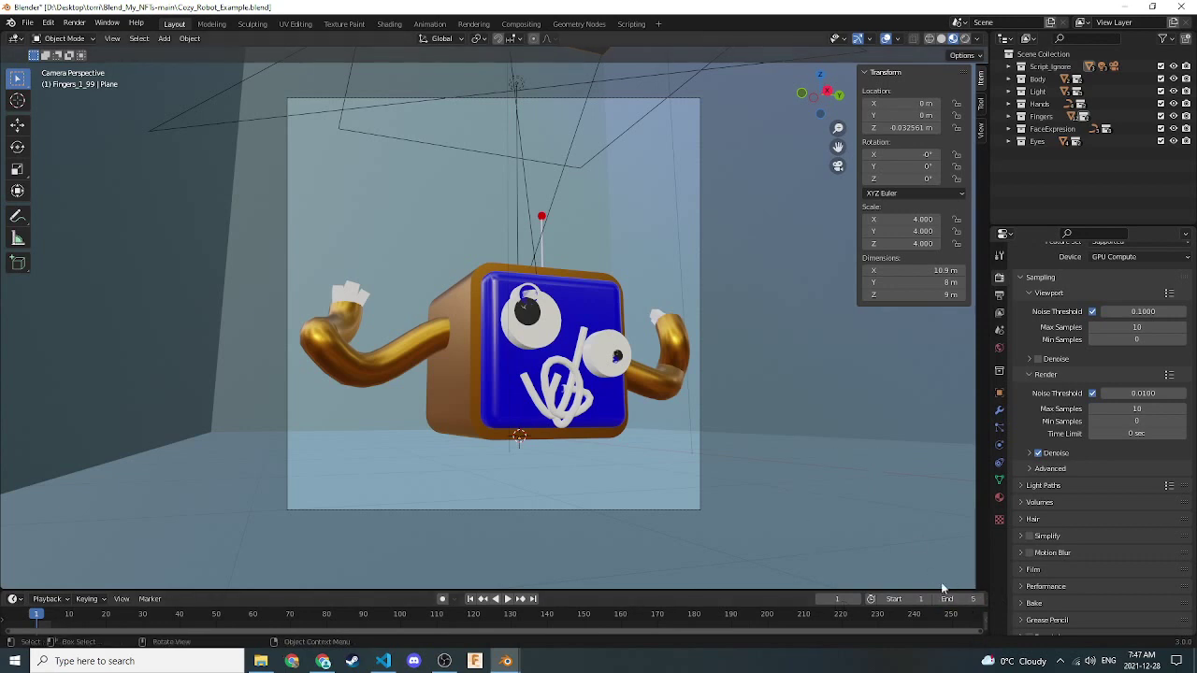
pyautogui.press('Return')
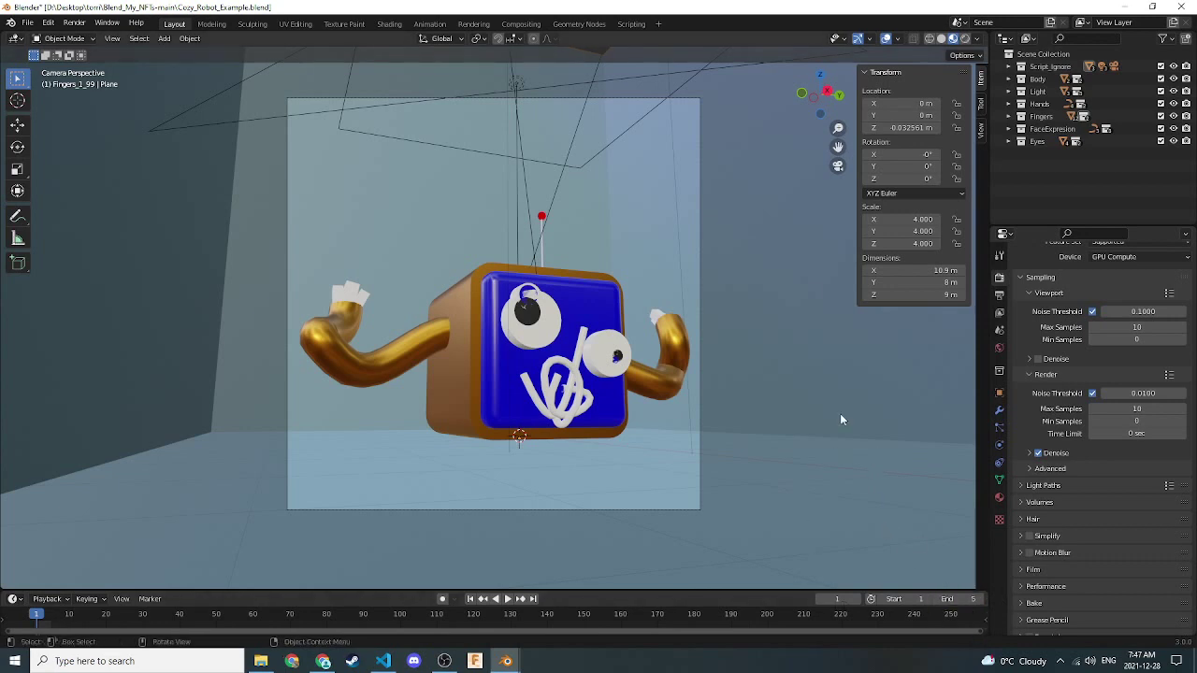
# - Run main.py from the Scripting workspace to render Batch1, then open NFT_Output
pyautogui.click(630, 24)
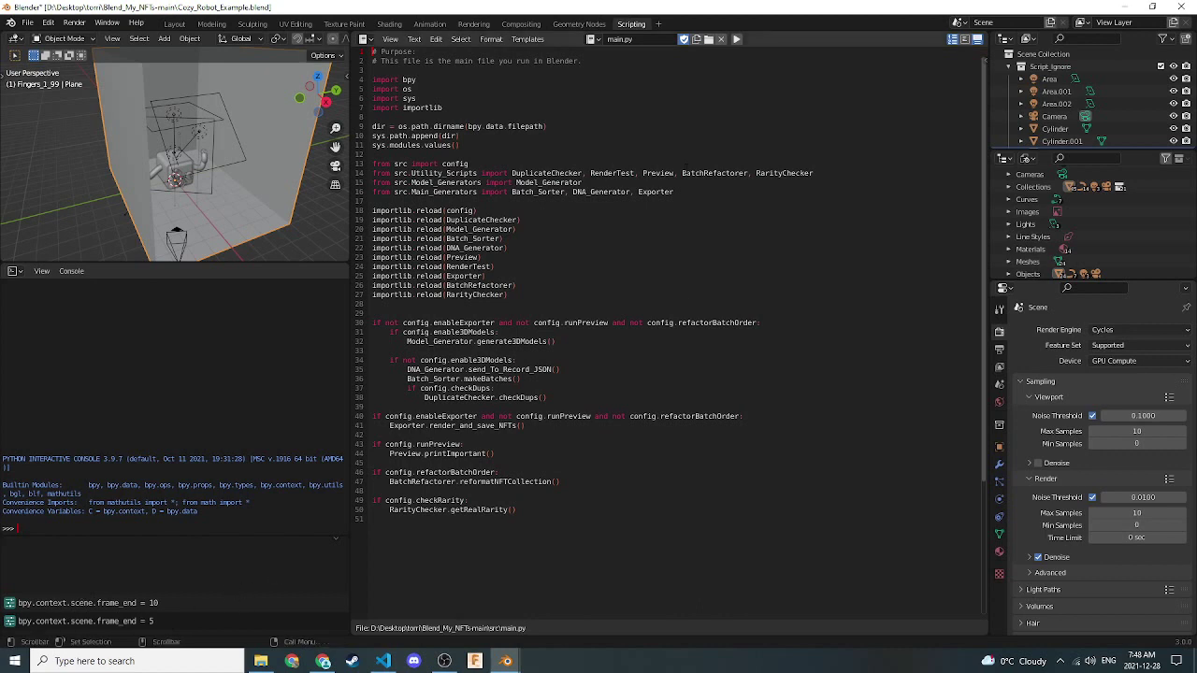
pyautogui.click(736, 40)
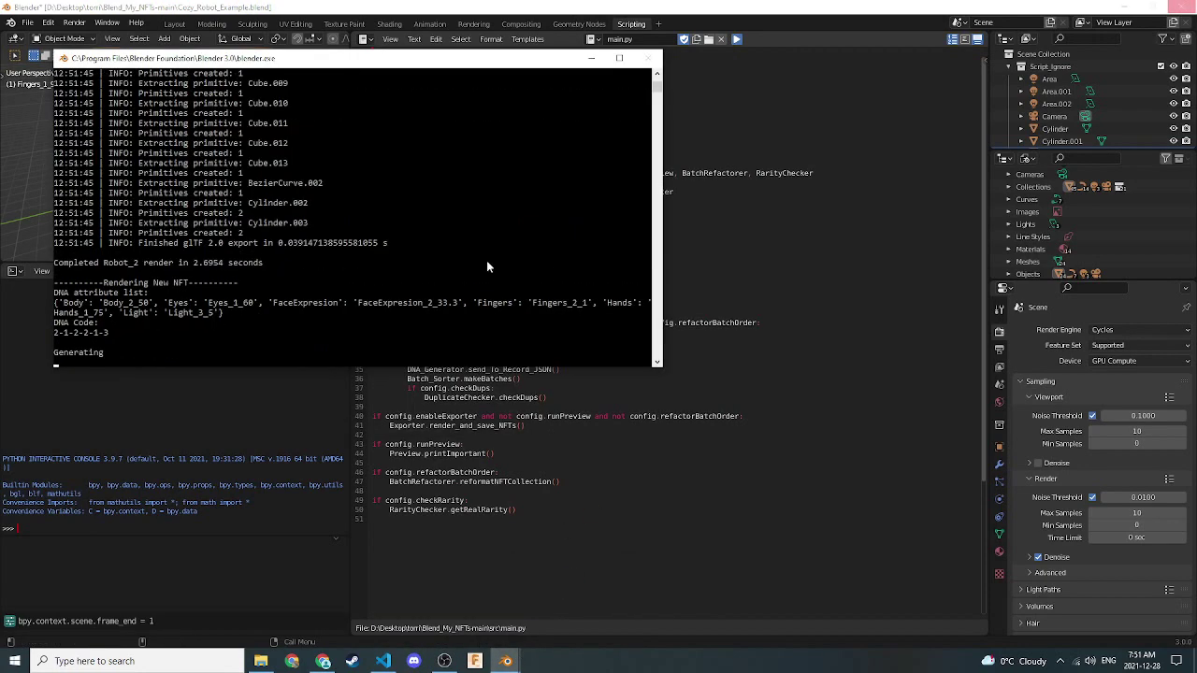
pyautogui.click(1128, 10)
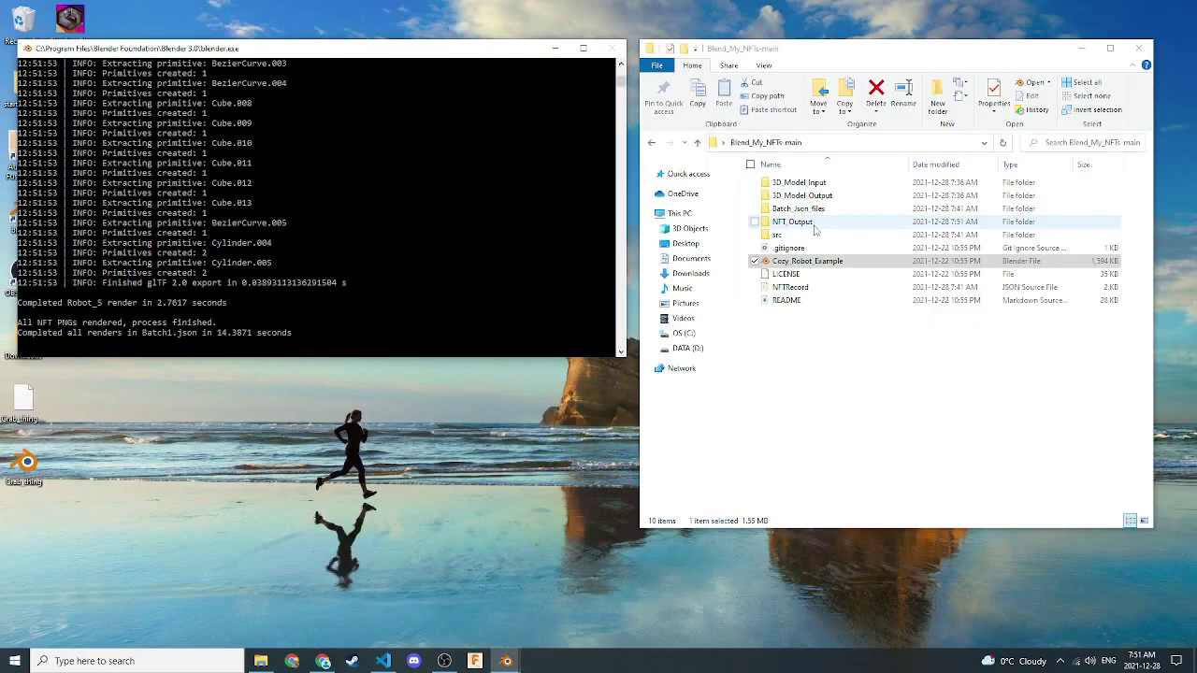
pyautogui.doubleClick(794, 222)
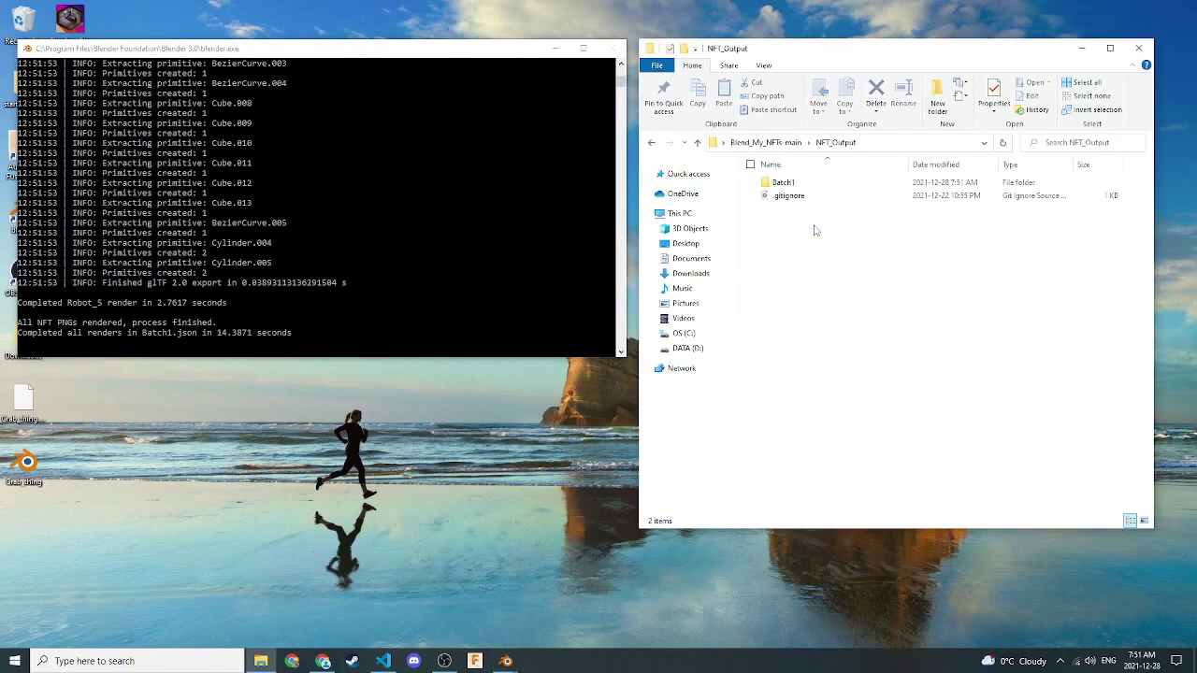
# - Browse Batch1's Animations, BMNFT_metaData, Images and Models folders in turn
pyautogui.doubleClick(794, 183)
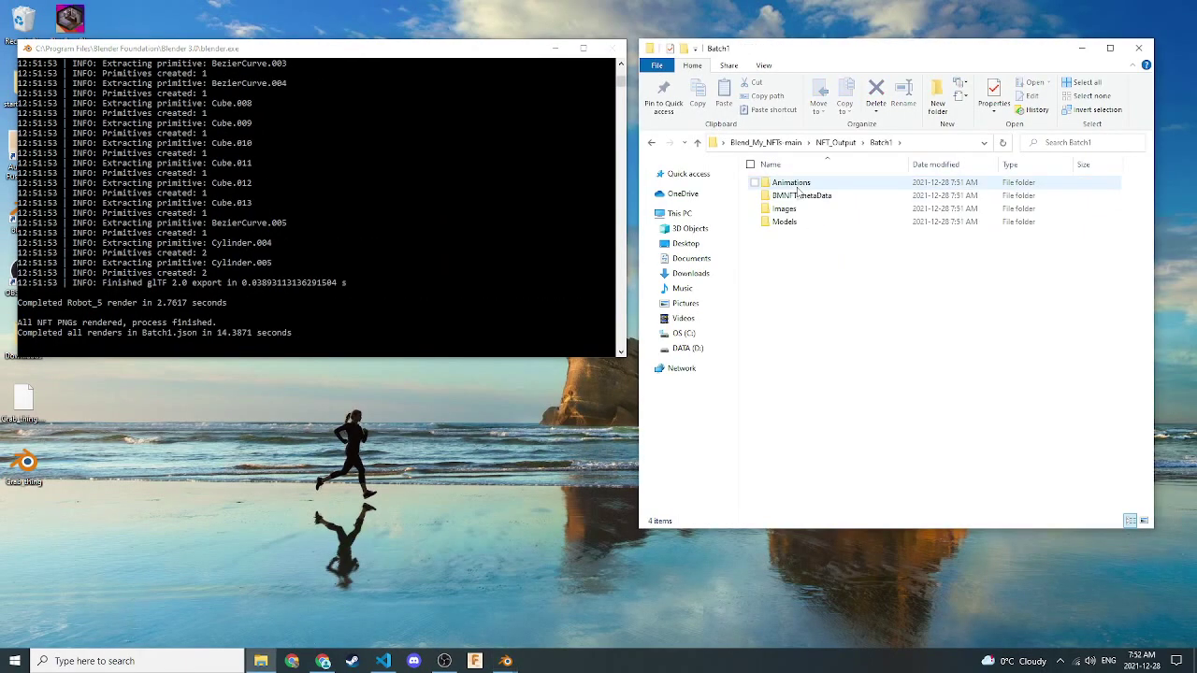
pyautogui.doubleClick(795, 186)
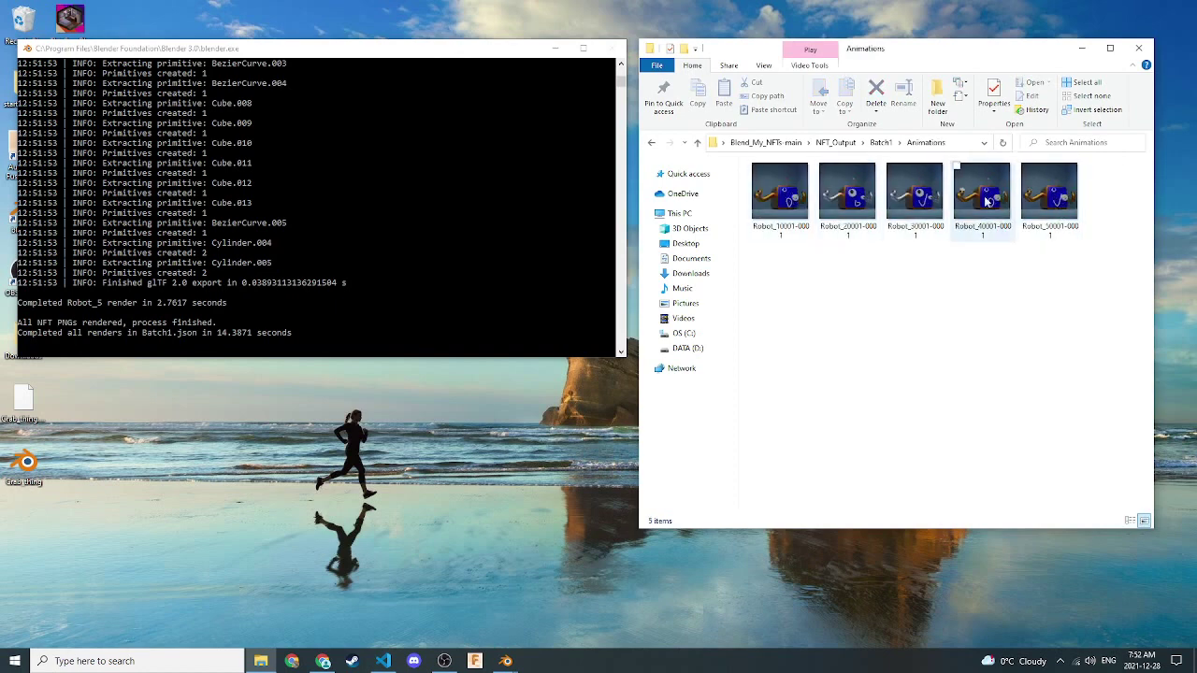
pyautogui.click(697, 142)
pyautogui.doubleClick(795, 186)
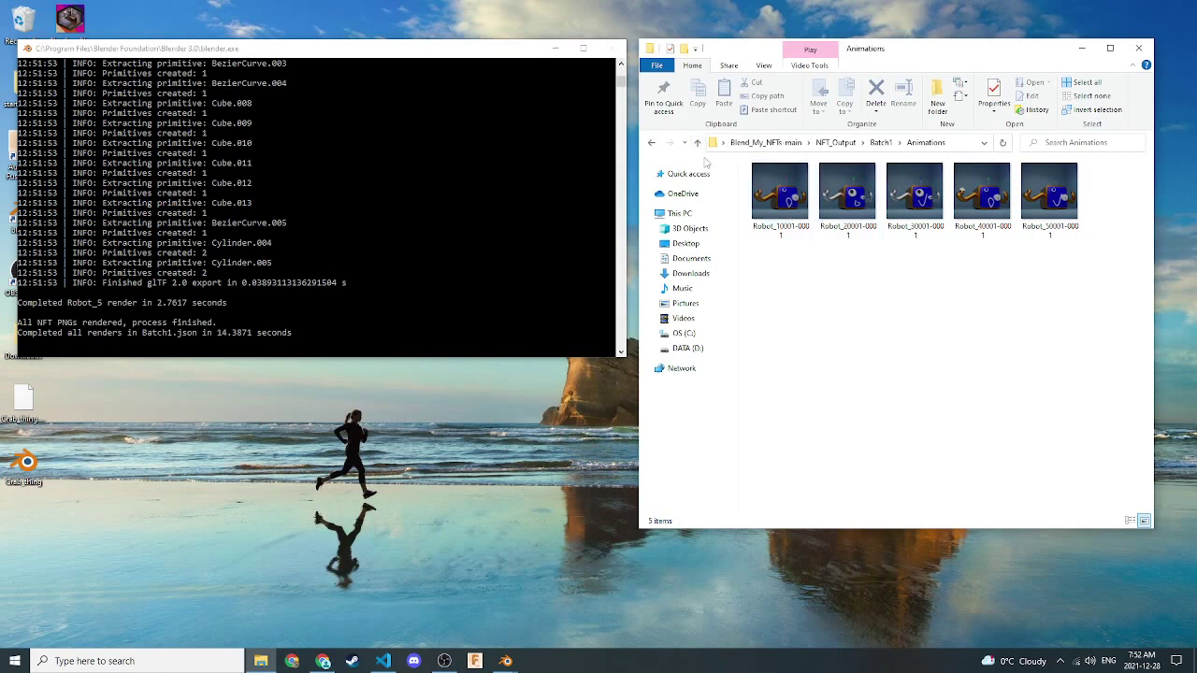
pyautogui.click(697, 143)
pyautogui.doubleClick(787, 196)
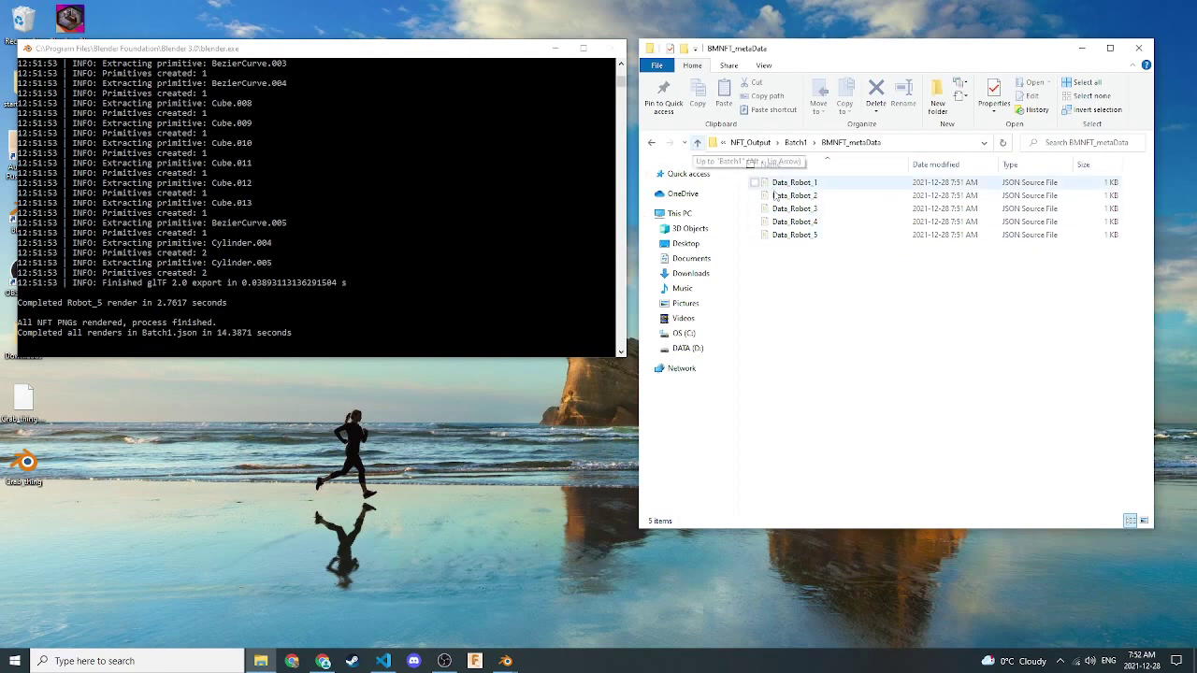
pyautogui.click(697, 143)
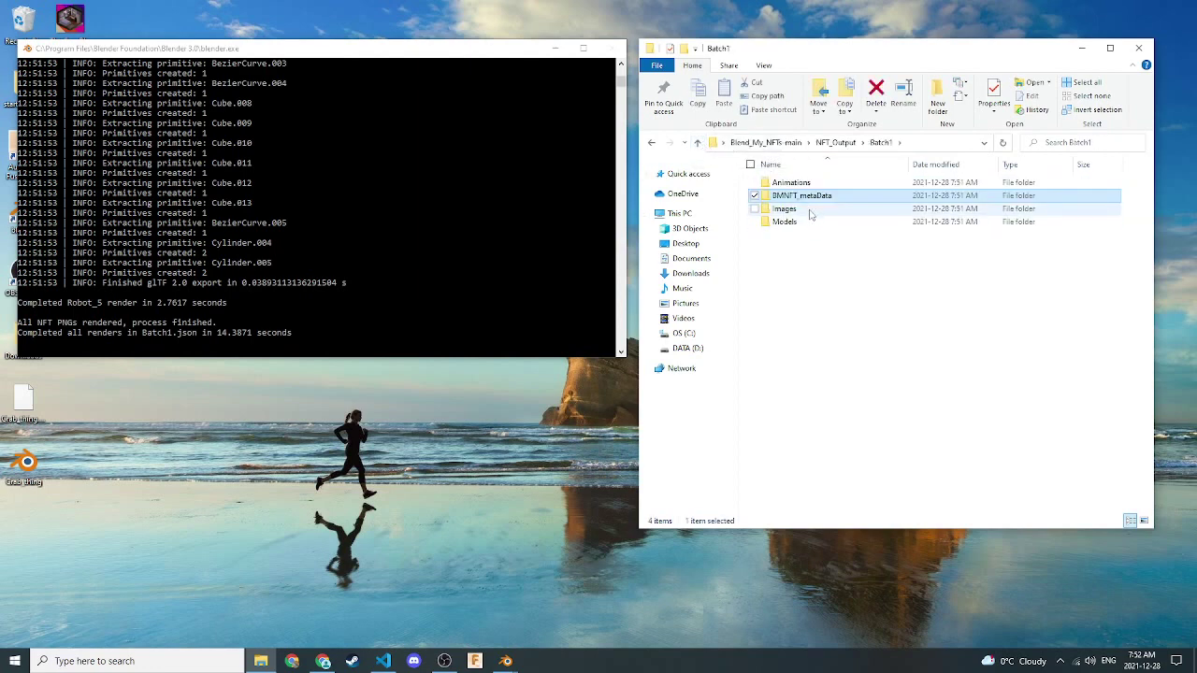
pyautogui.doubleClick(809, 210)
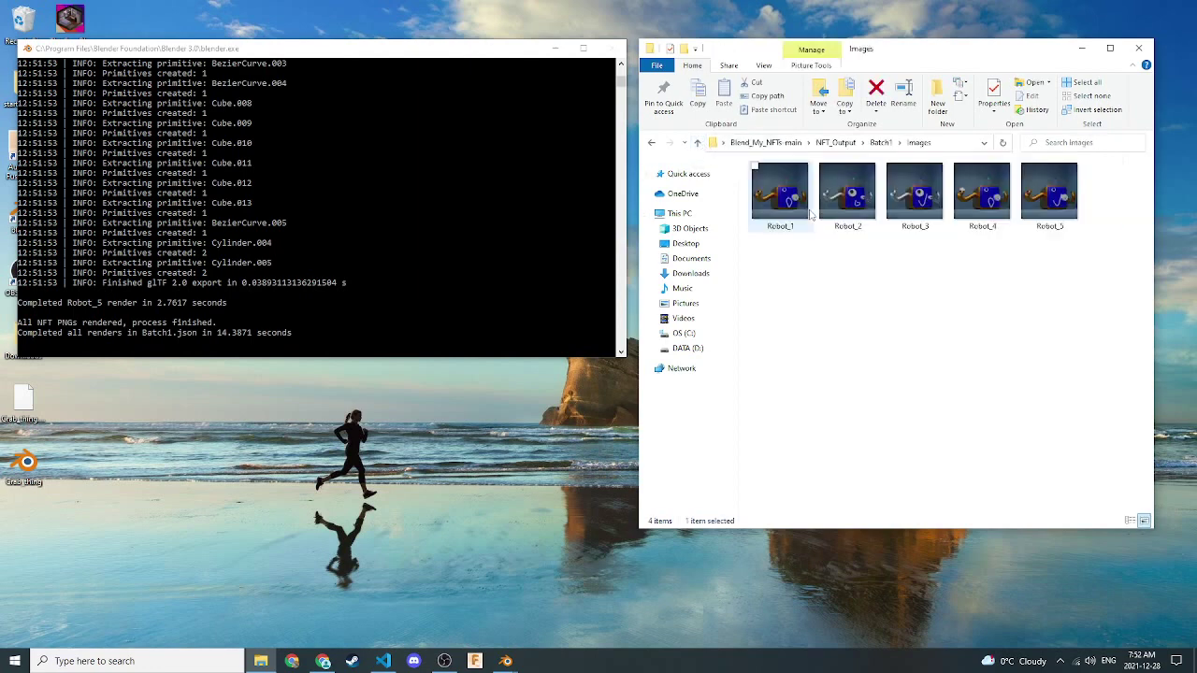
pyautogui.click(697, 143)
pyautogui.doubleClick(801, 222)
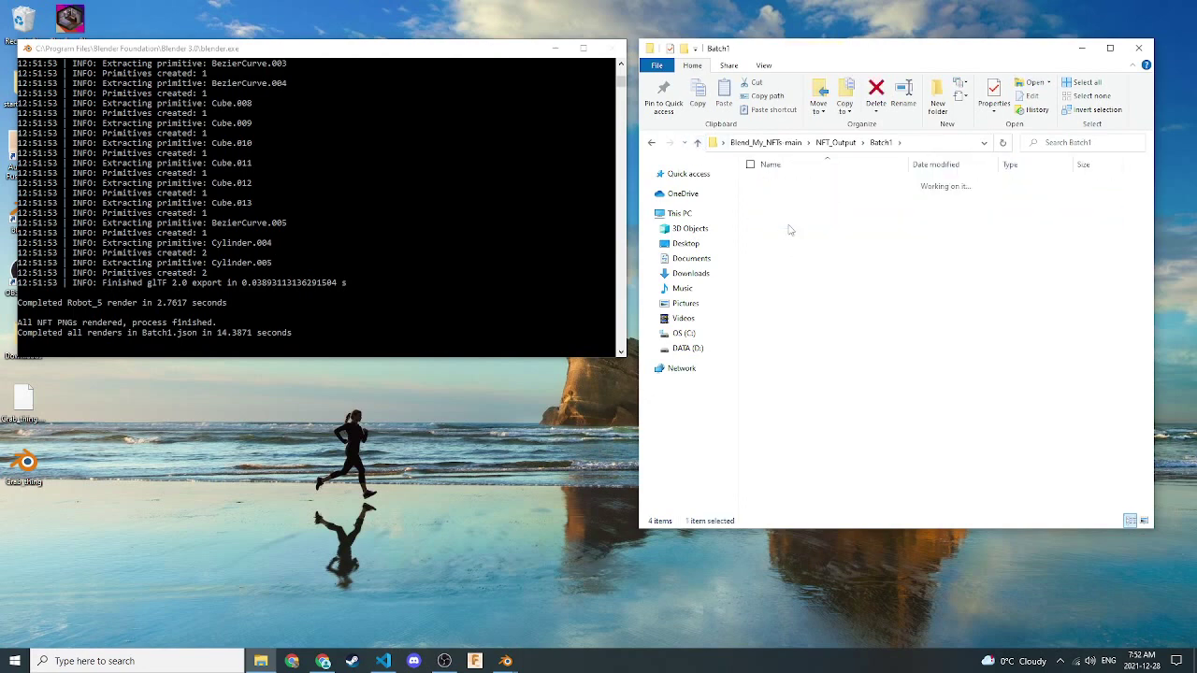
# - Preview Robot_5 in 3D Viewer, orbiting the model, then close the viewer
pyautogui.doubleClick(804, 235)
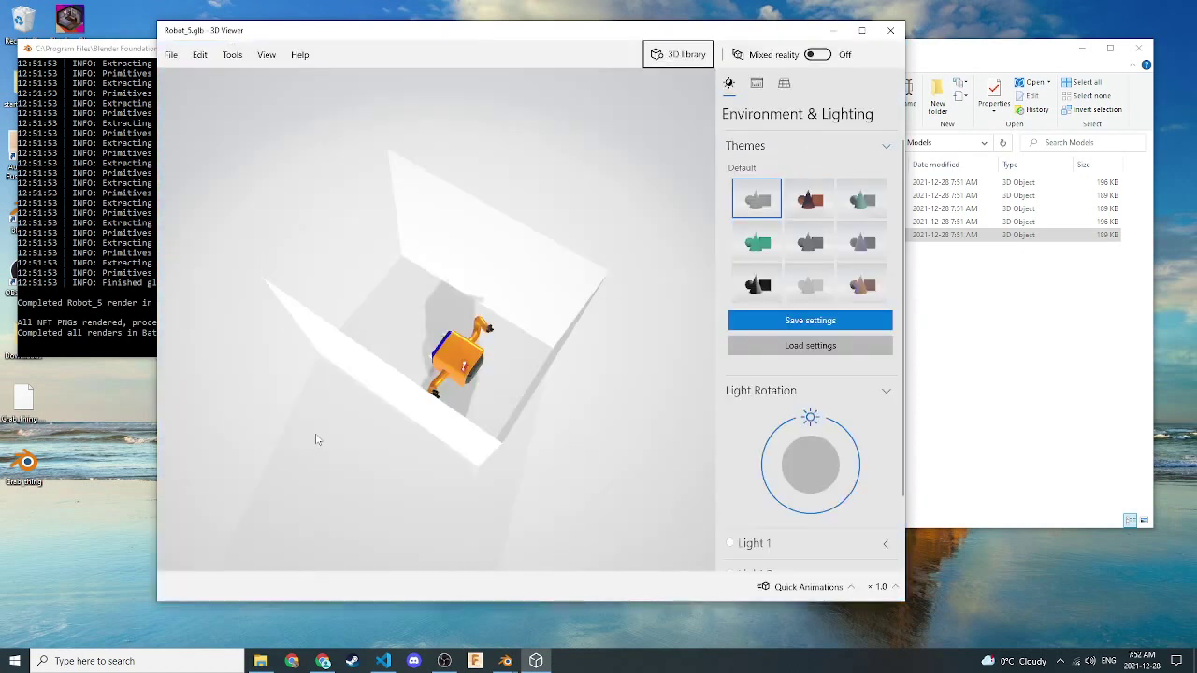
pyautogui.moveTo(315, 438); pyautogui.dragTo(509, 377)
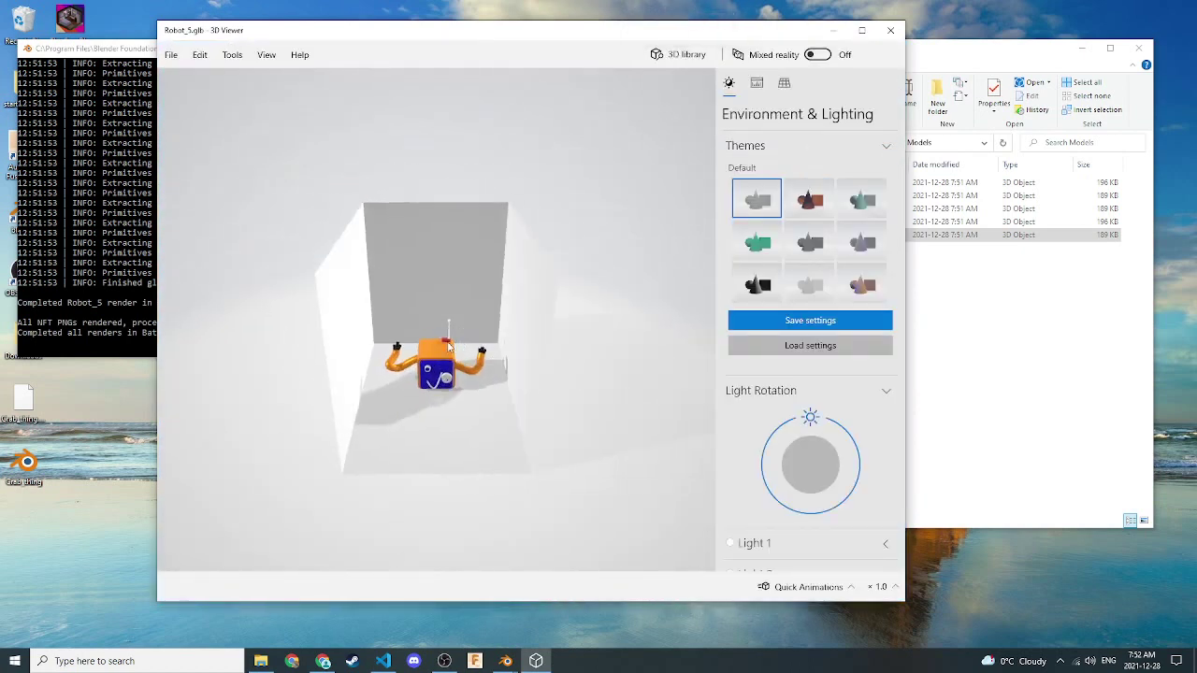
pyautogui.moveTo(445, 326); pyautogui.dragTo(451, 363)
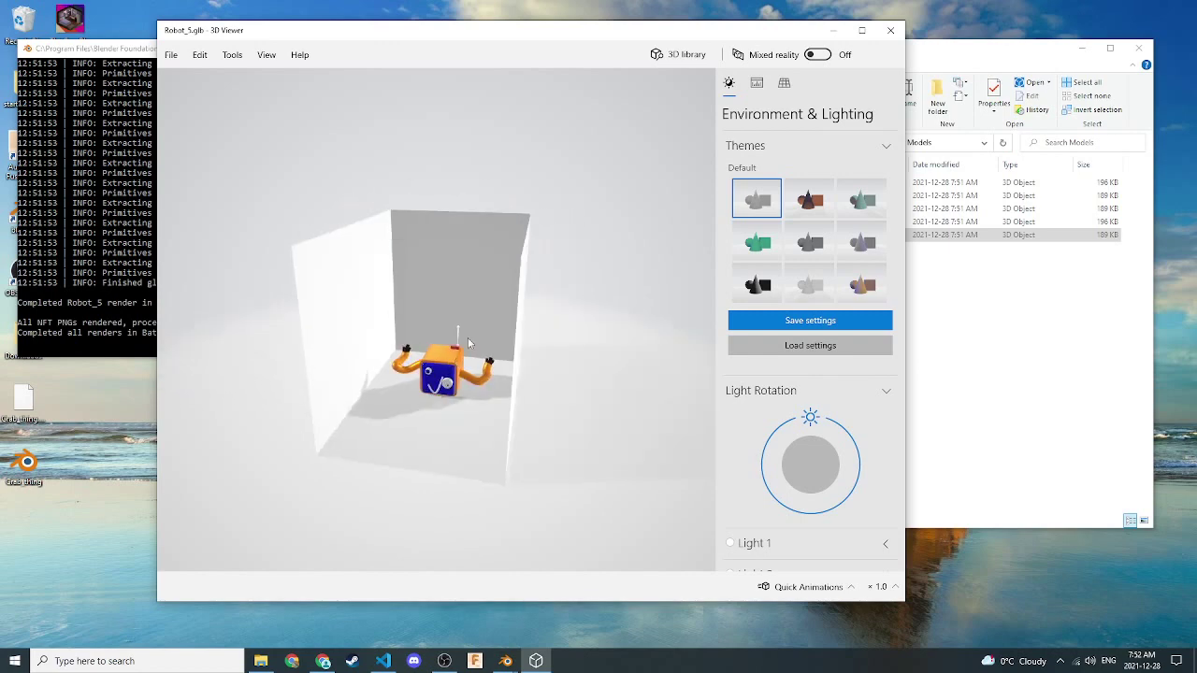
pyautogui.click(890, 34)
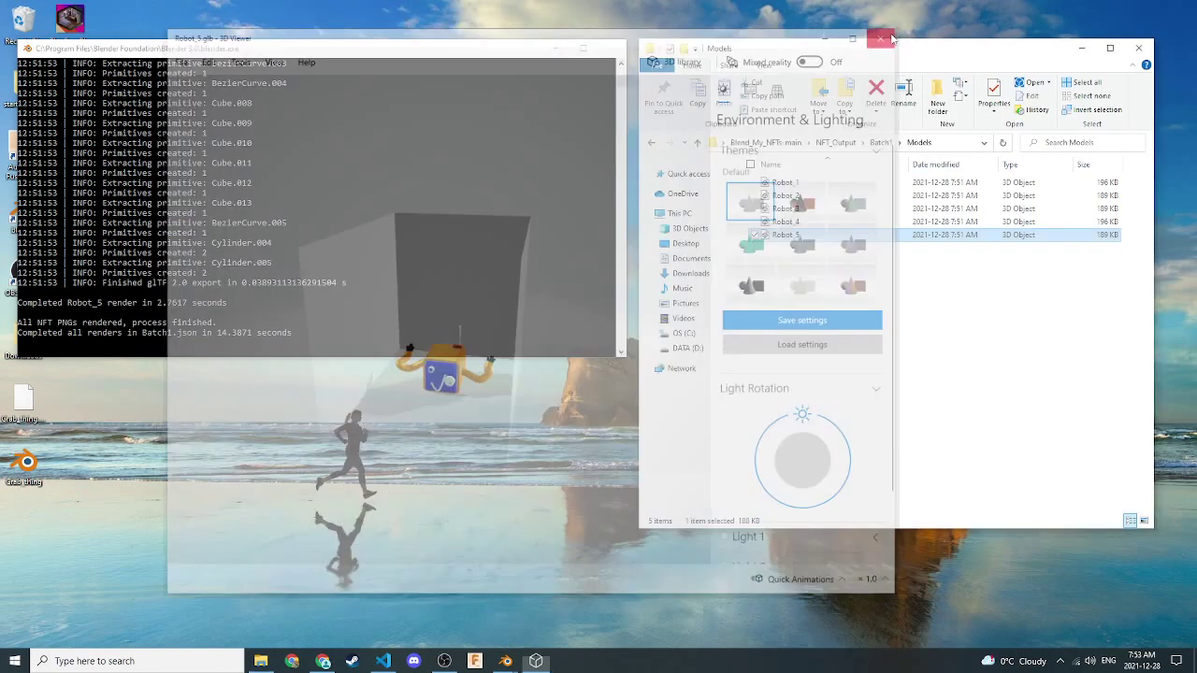
# - Return File Explorer to NFT_Output and change config.py's renderBatch from 1 to 2
pyautogui.click(697, 142)
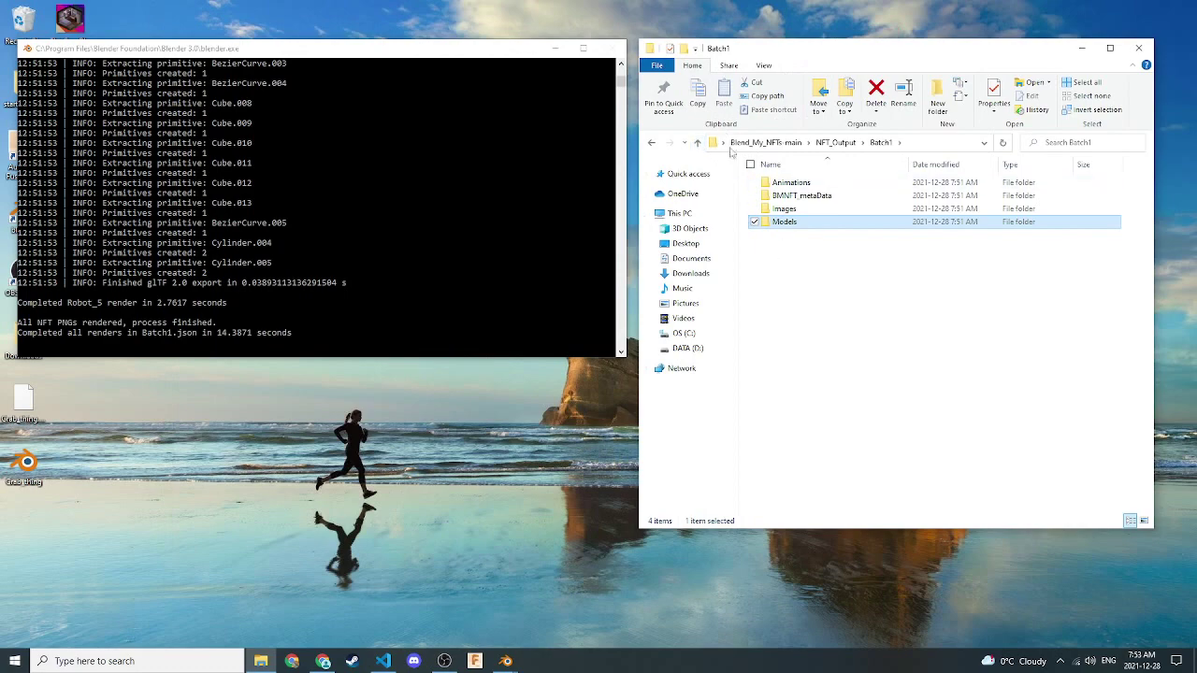
pyautogui.click(696, 142)
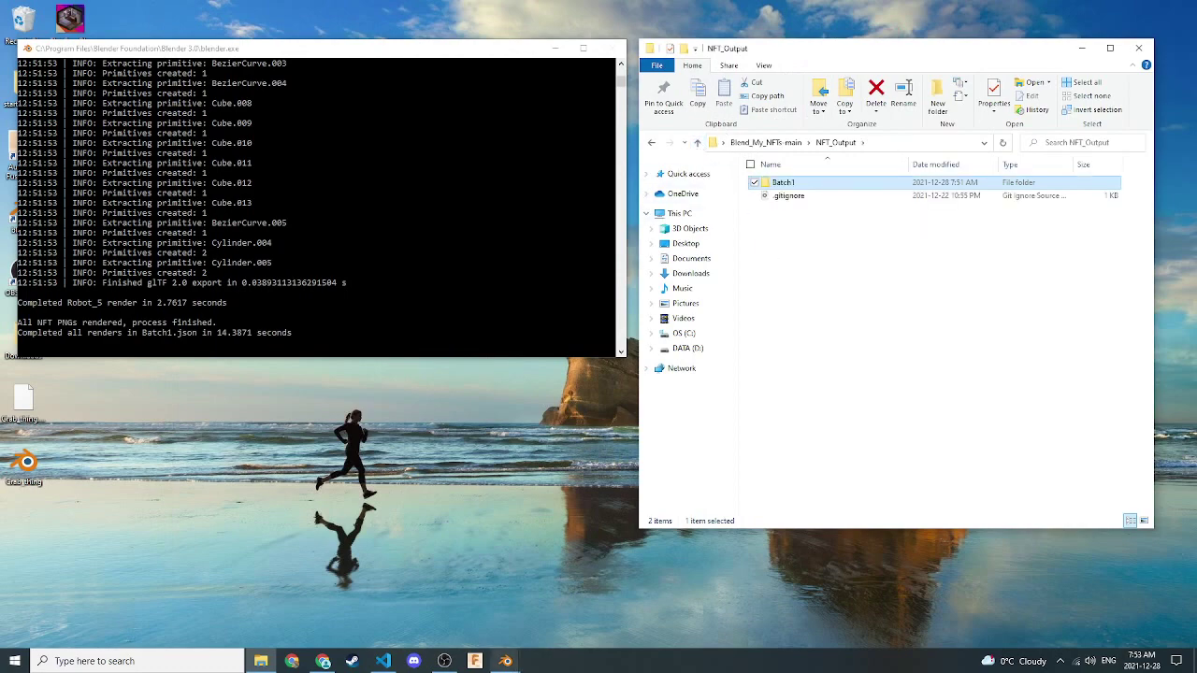
pyautogui.moveTo(505, 661)
pyautogui.click(496, 587)
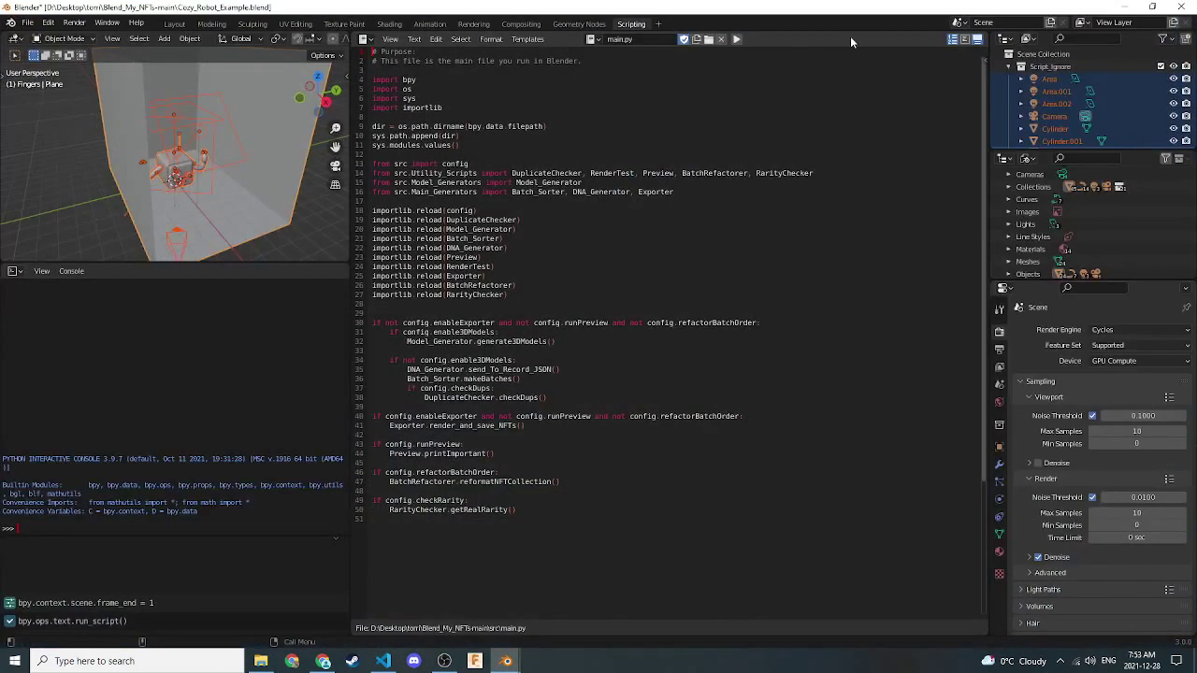
pyautogui.click(1126, 6)
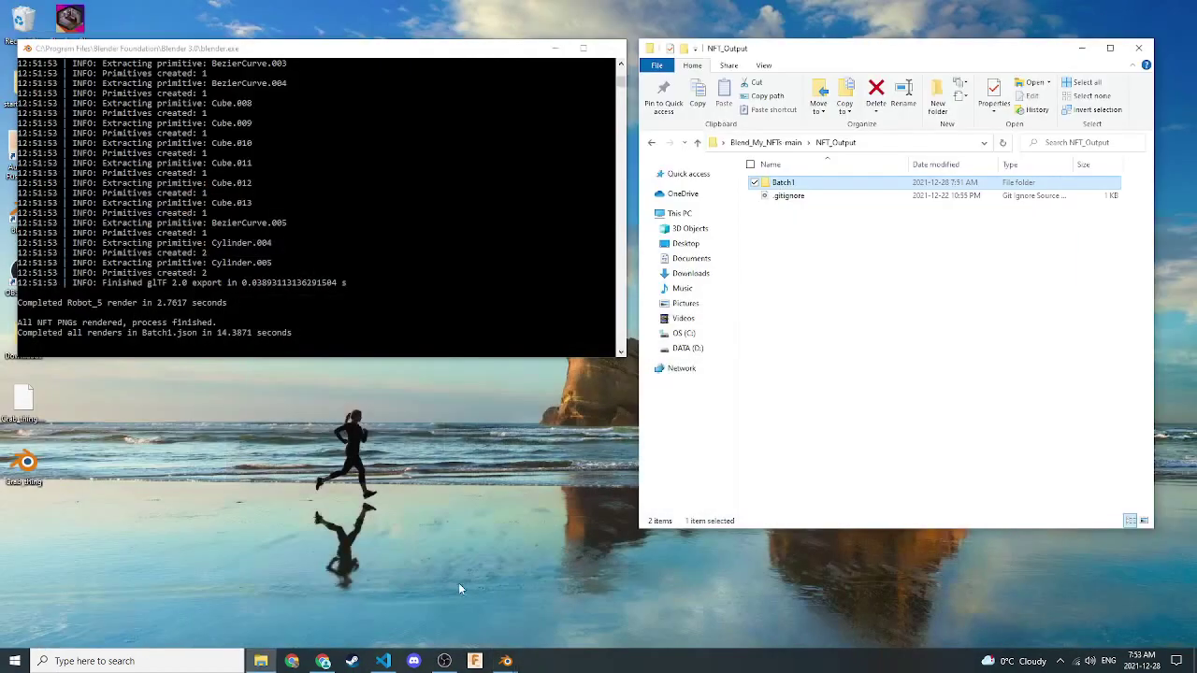
pyautogui.click(383, 661)
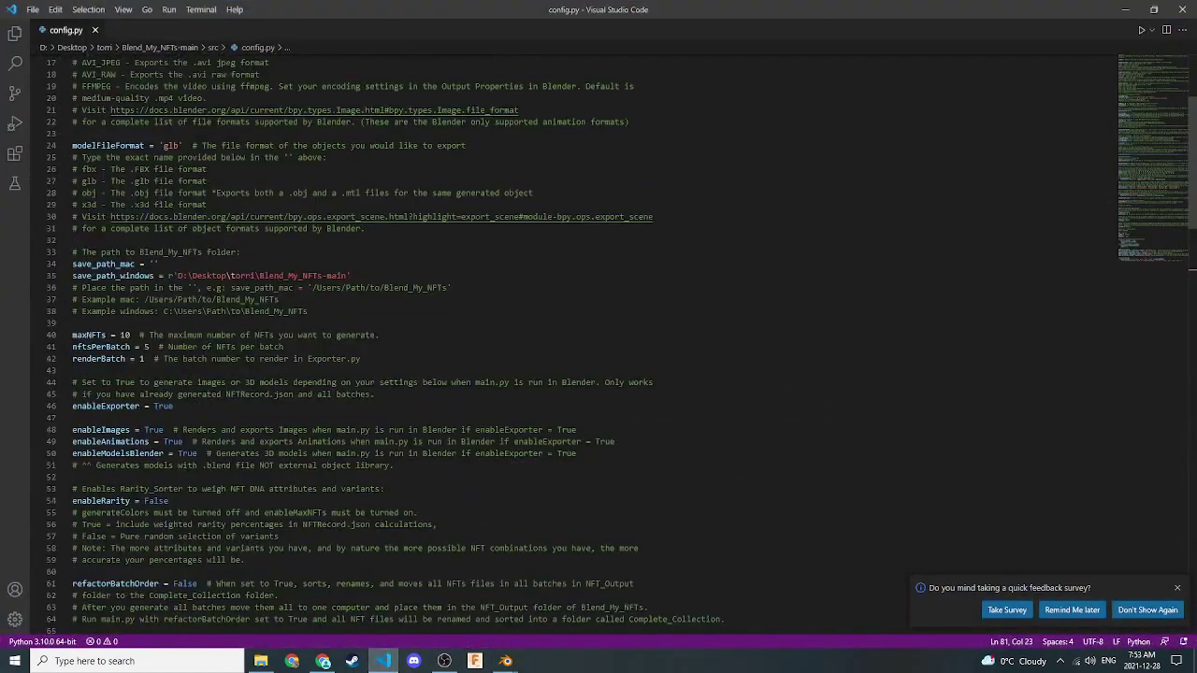
pyautogui.doubleClick(142, 359)
pyautogui.write('2')
# - Run main.py again in Blender to render Batch2
pyautogui.moveTo(505, 661)
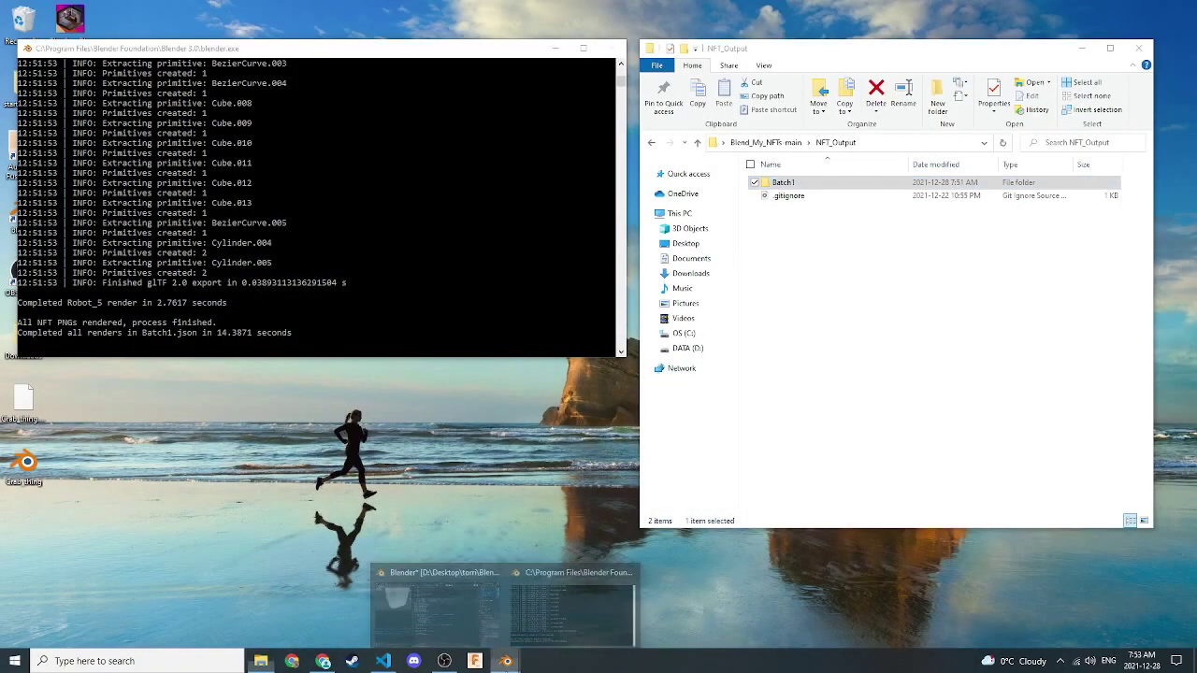
pyautogui.click(574, 574)
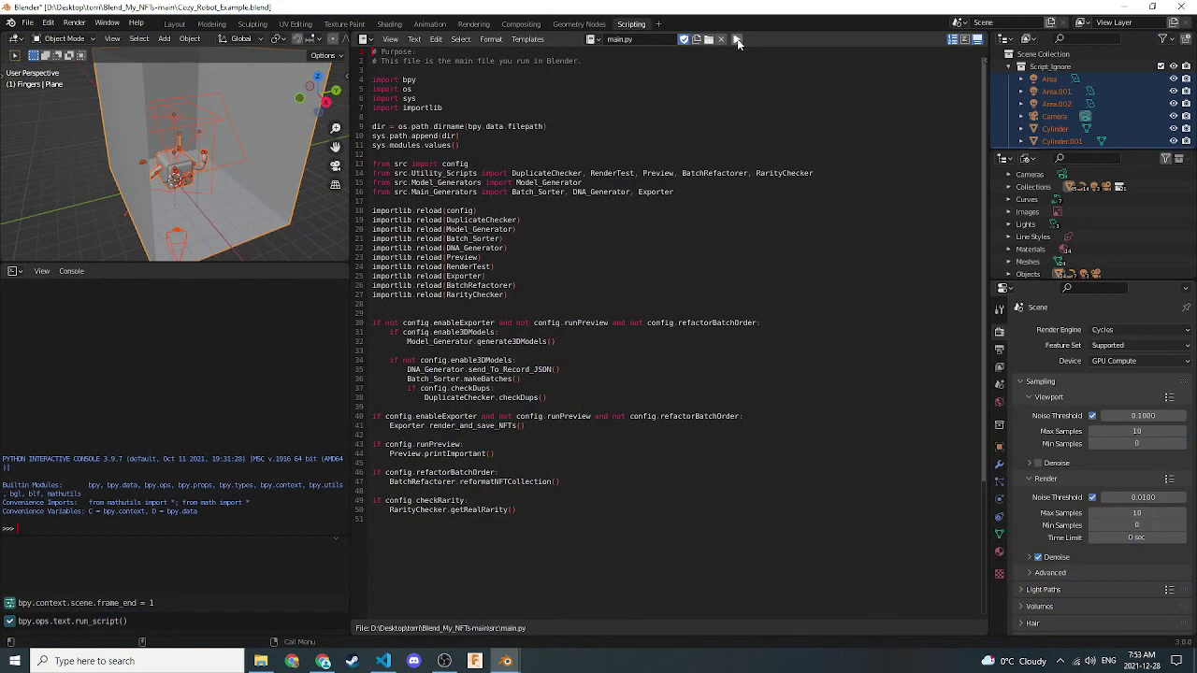
pyautogui.click(737, 40)
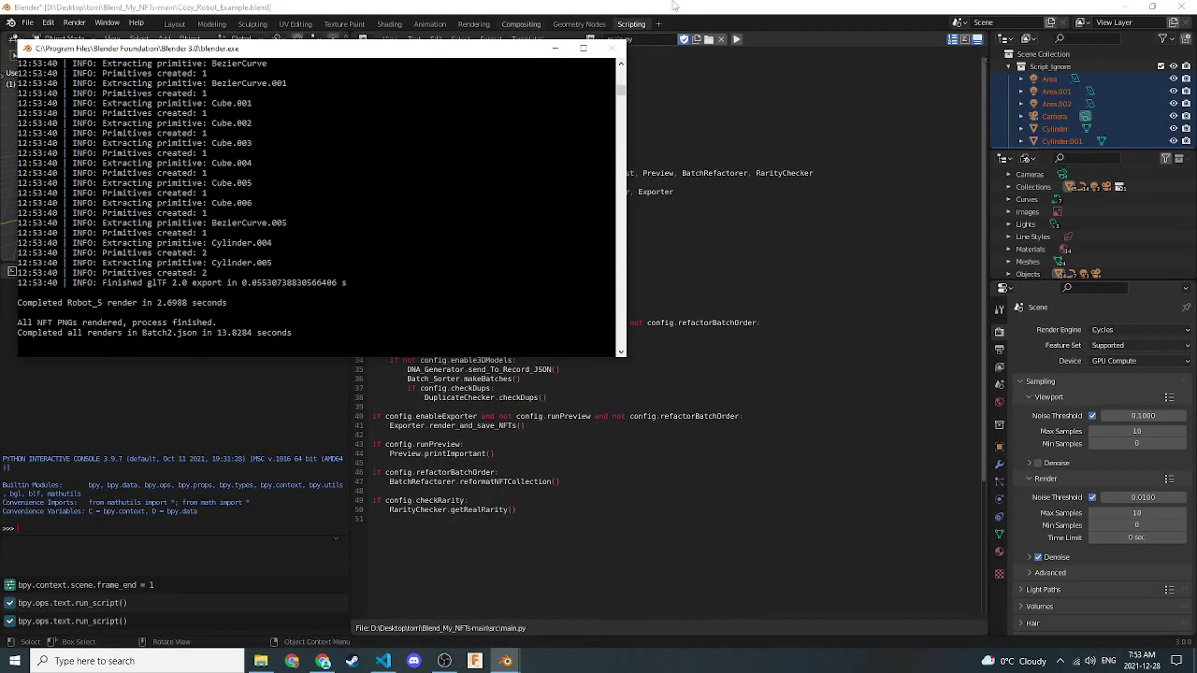
# - Minimize Blender, check Batch2's output folders, then go back up to Blend_My_NFTs-main
pyautogui.click(1119, 11)
pyautogui.click(1119, 11)
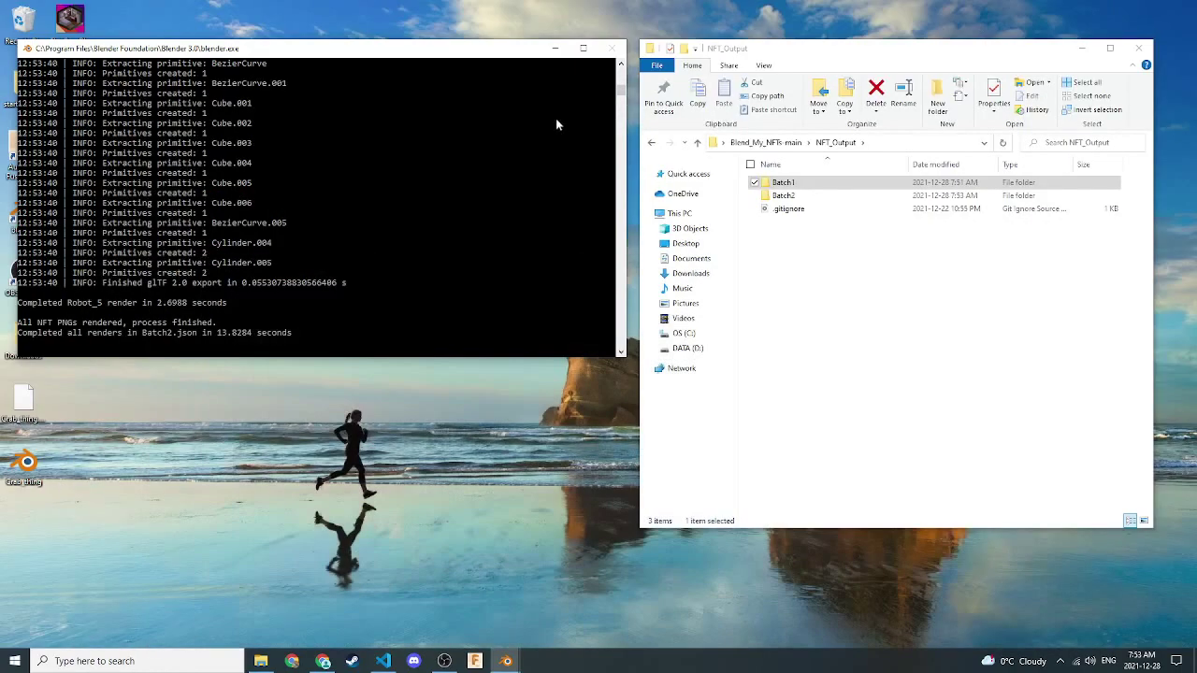
pyautogui.doubleClick(819, 198)
pyautogui.click(696, 143)
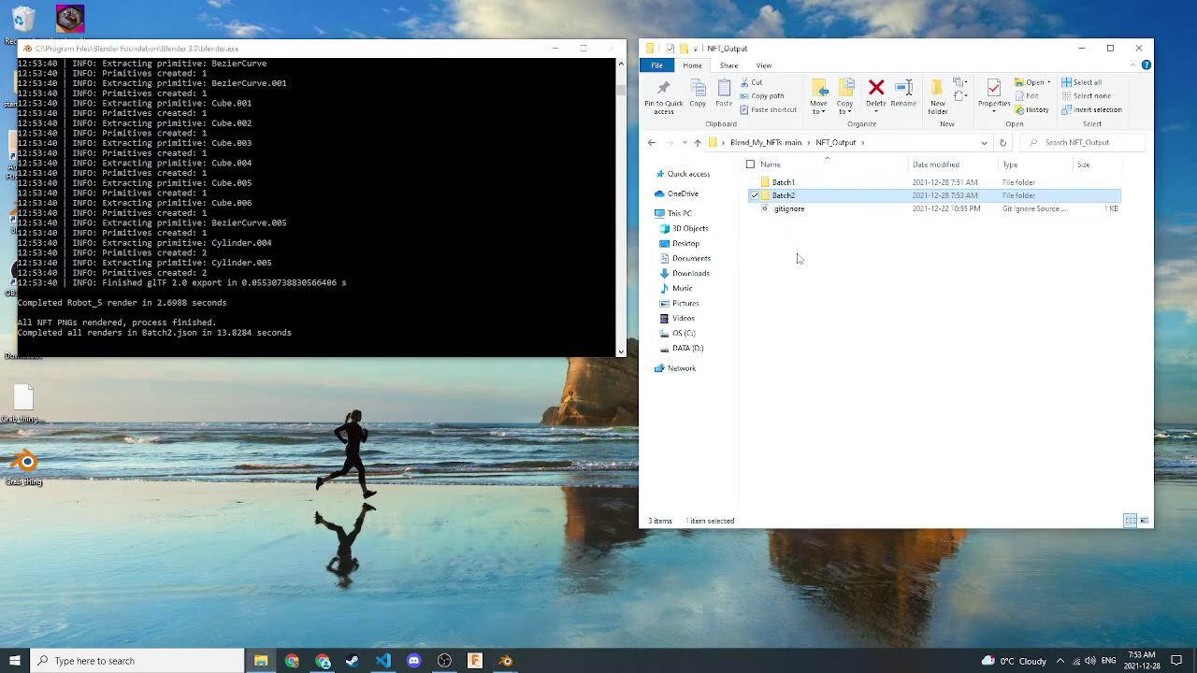
pyautogui.hotkey('alt', 'Up')
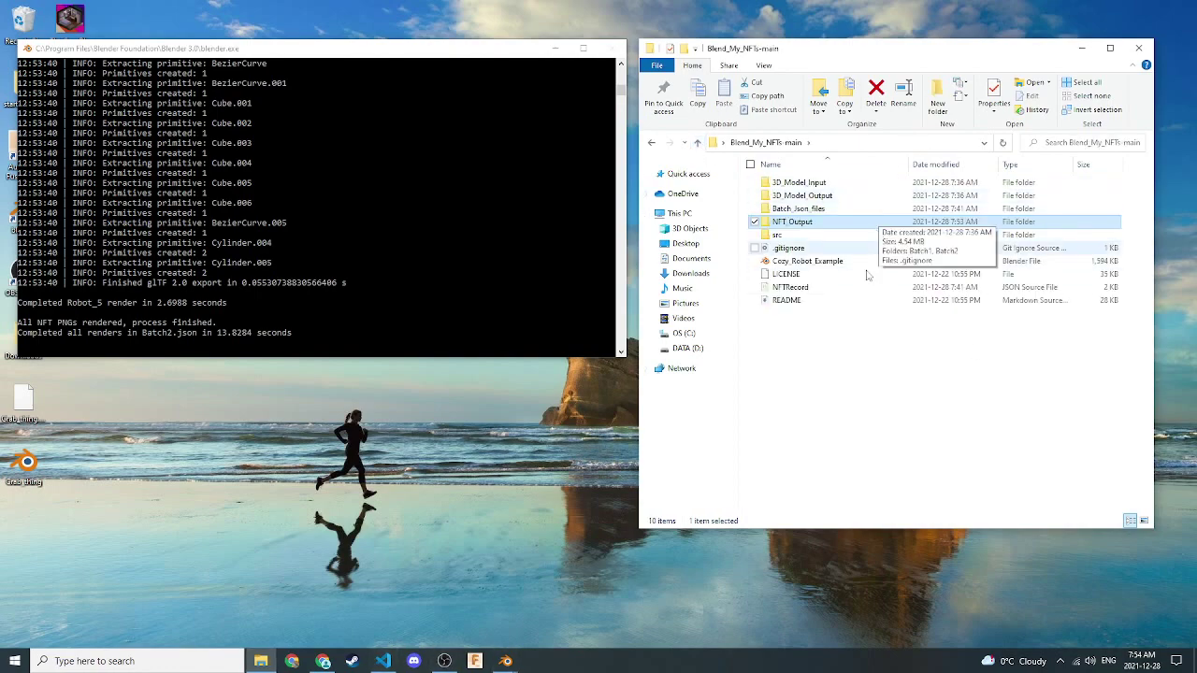
# - Change refactorBatchOrder from False to True in config.py
pyautogui.click(383, 661)
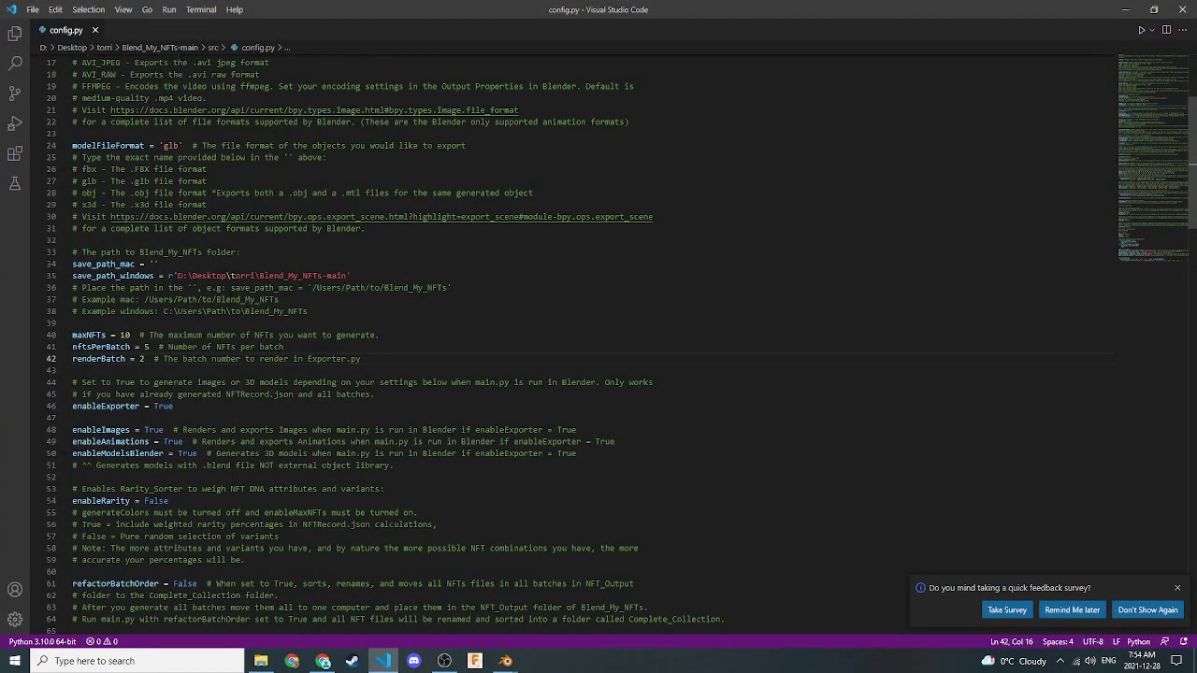
pyautogui.scroll(-4, 484, 234)
pyautogui.scroll(-2, 620, 344)
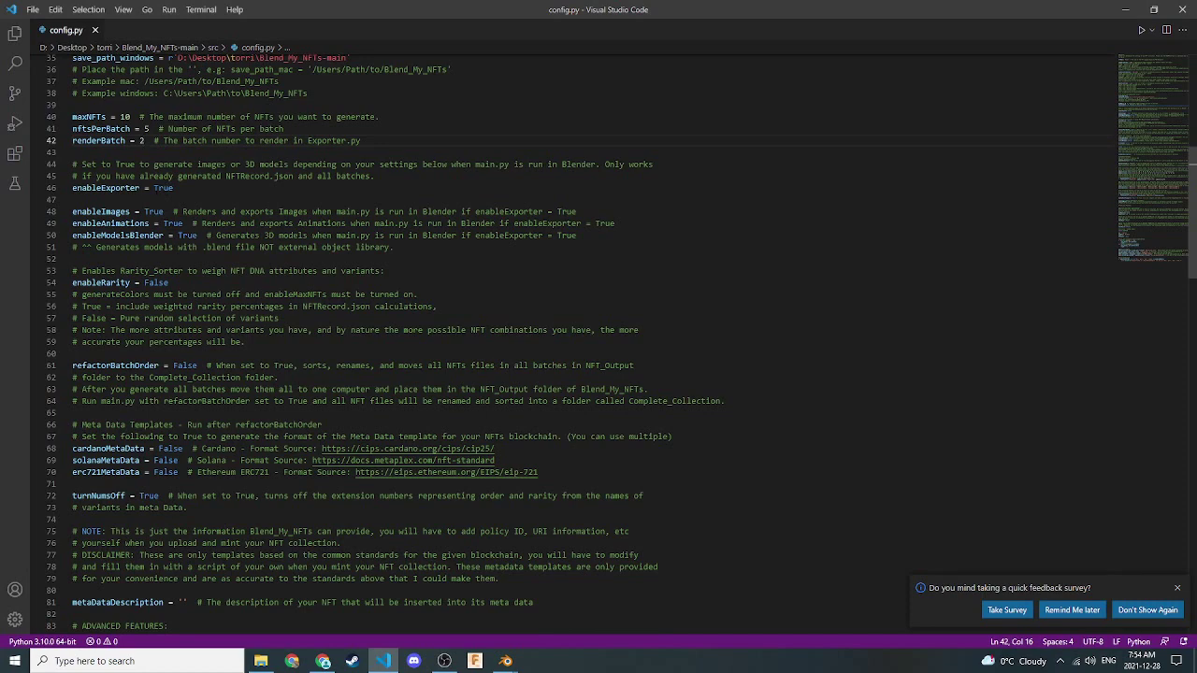
pyautogui.scroll(-4, 620, 344)
pyautogui.doubleClick(187, 241)
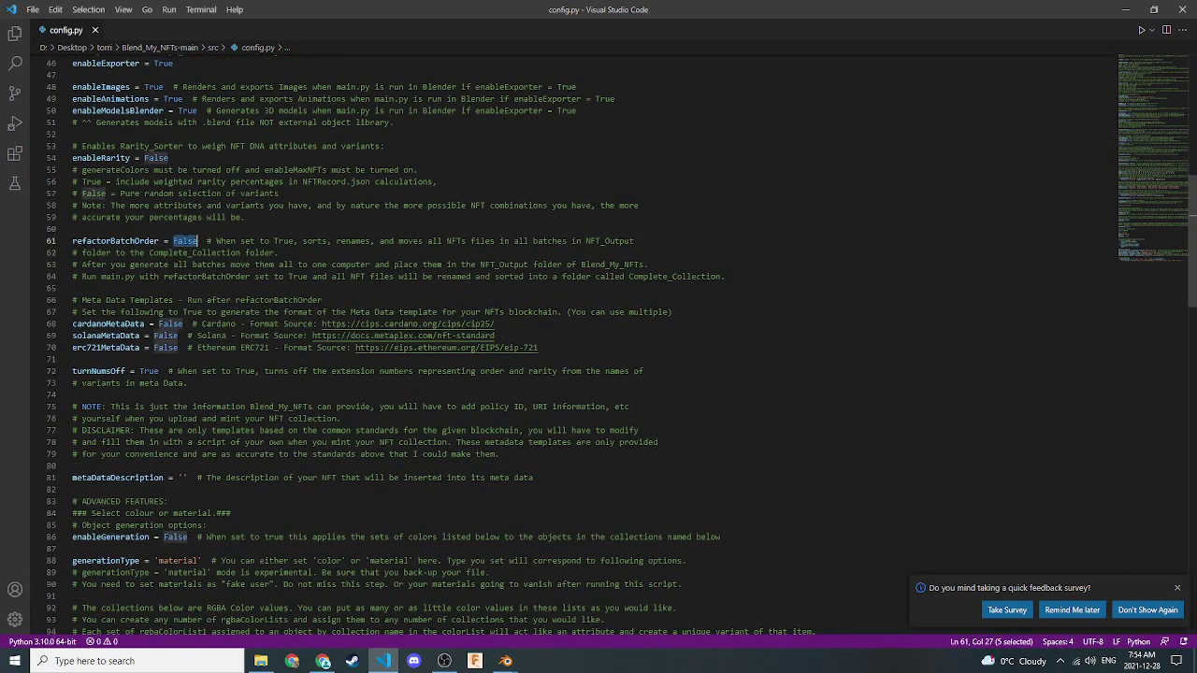
pyautogui.write('True')
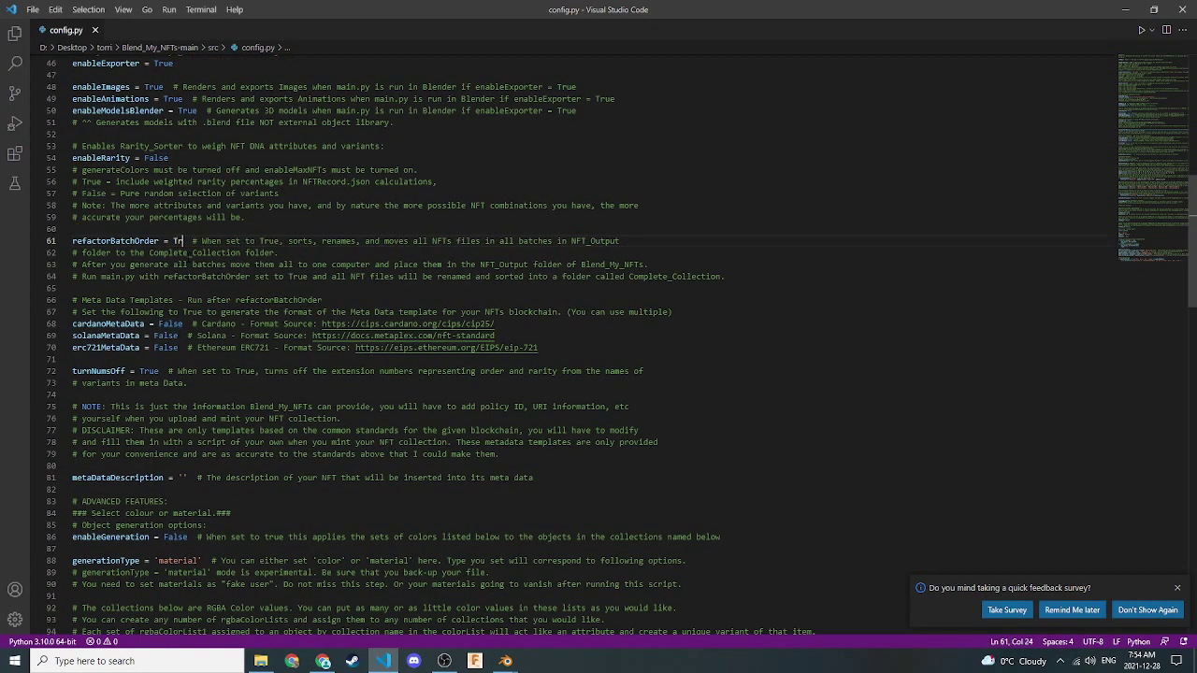
pyautogui.click(1124, 9)
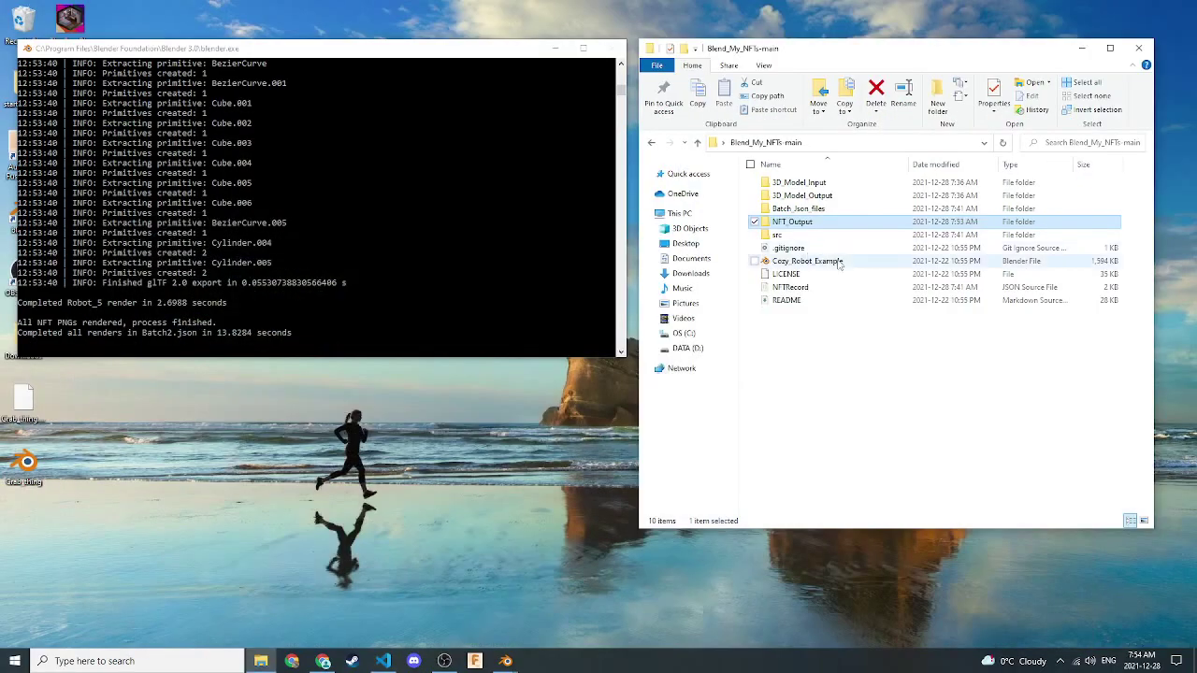
# - View the five Robot renders in Batch1 and Batch2 Images folders, ending back in NFT_Output
pyautogui.doubleClick(794, 222)
pyautogui.doubleClick(811, 188)
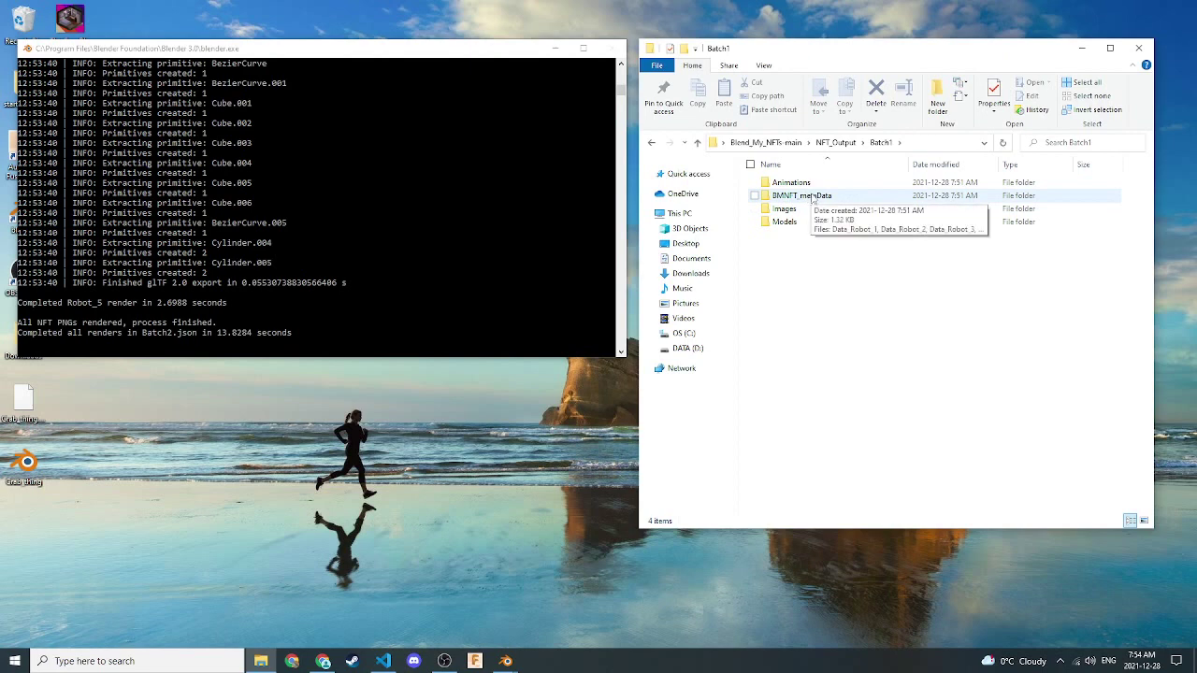
pyautogui.moveTo(778, 211)
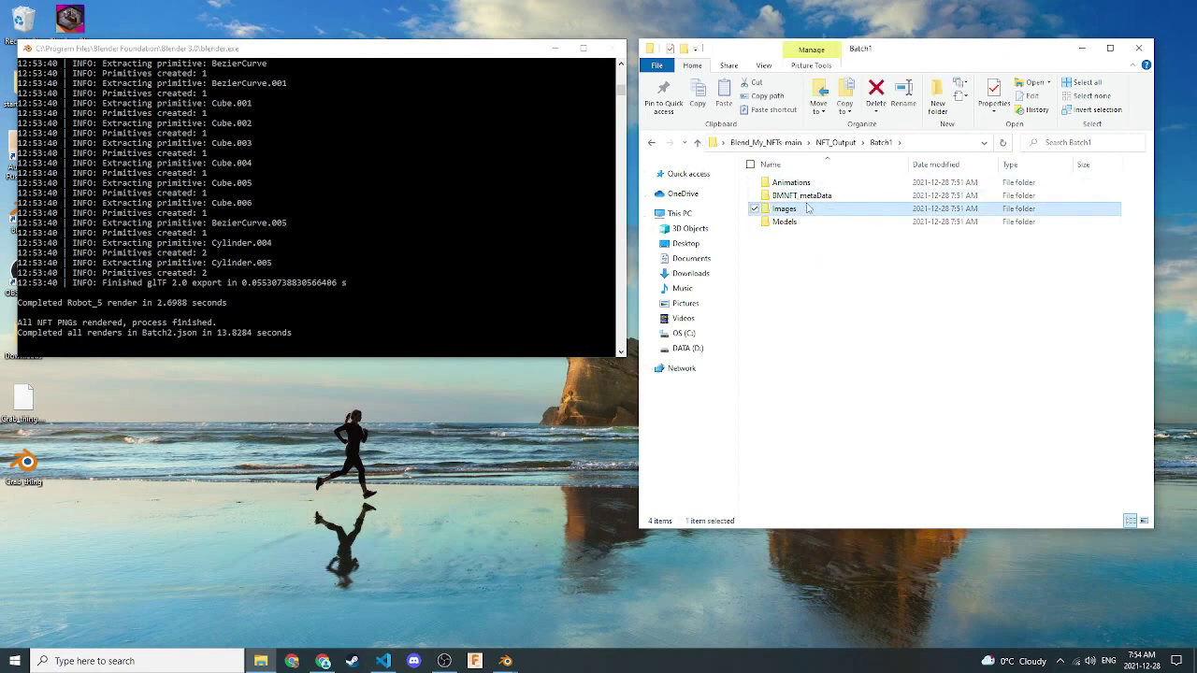
pyautogui.doubleClick(783, 208)
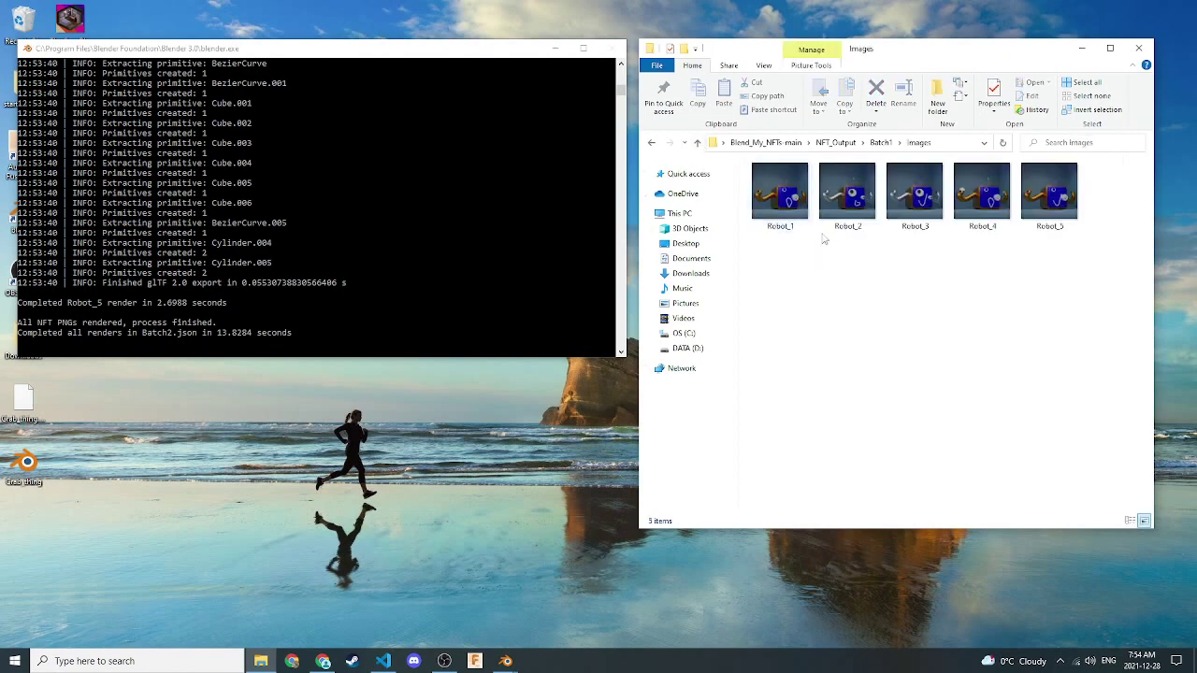
pyautogui.click(696, 142)
pyautogui.click(696, 142)
pyautogui.doubleClick(784, 196)
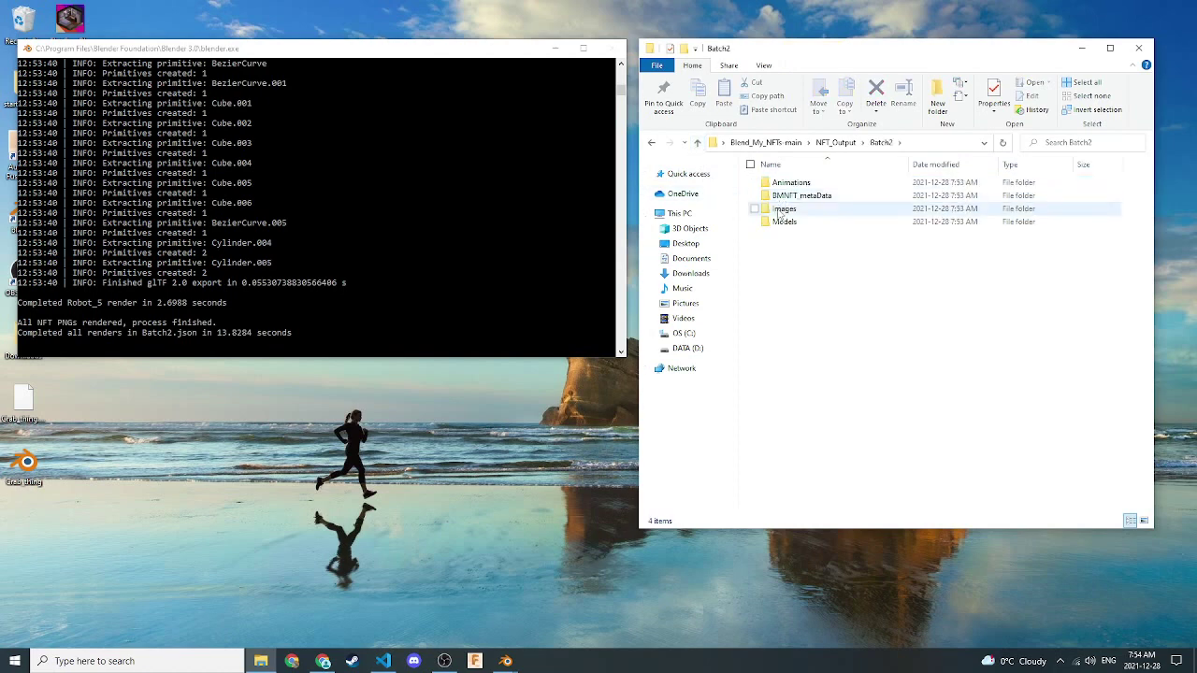
pyautogui.doubleClick(783, 209)
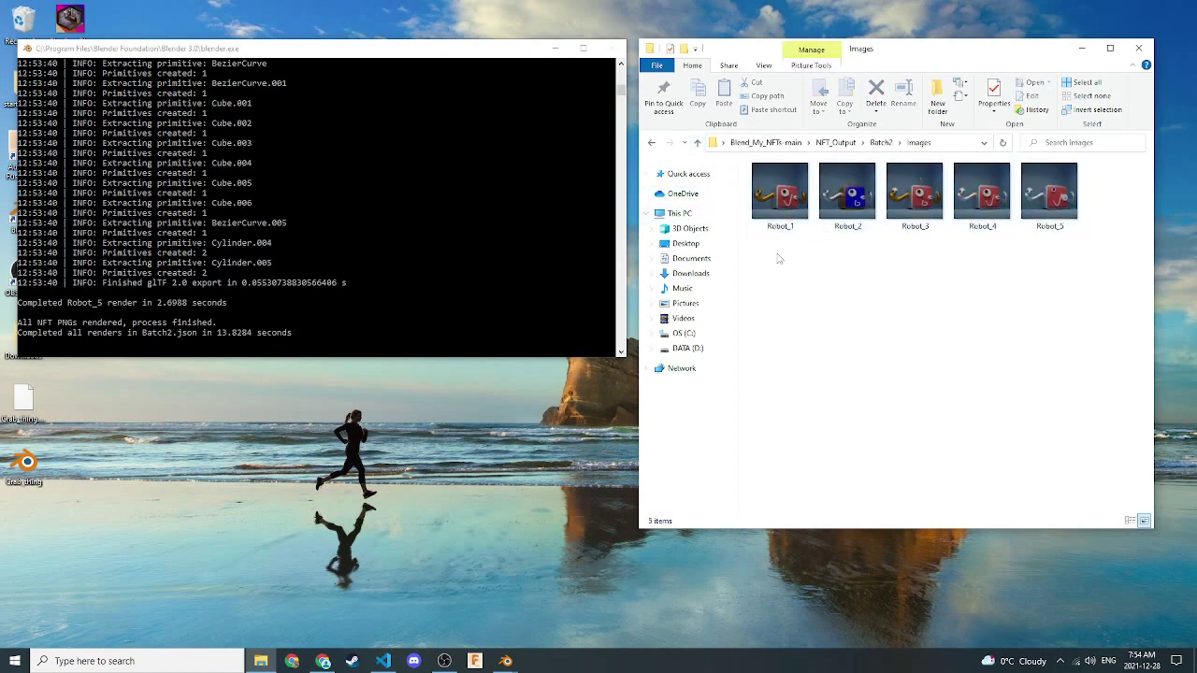
pyautogui.click(696, 143)
pyautogui.click(696, 143)
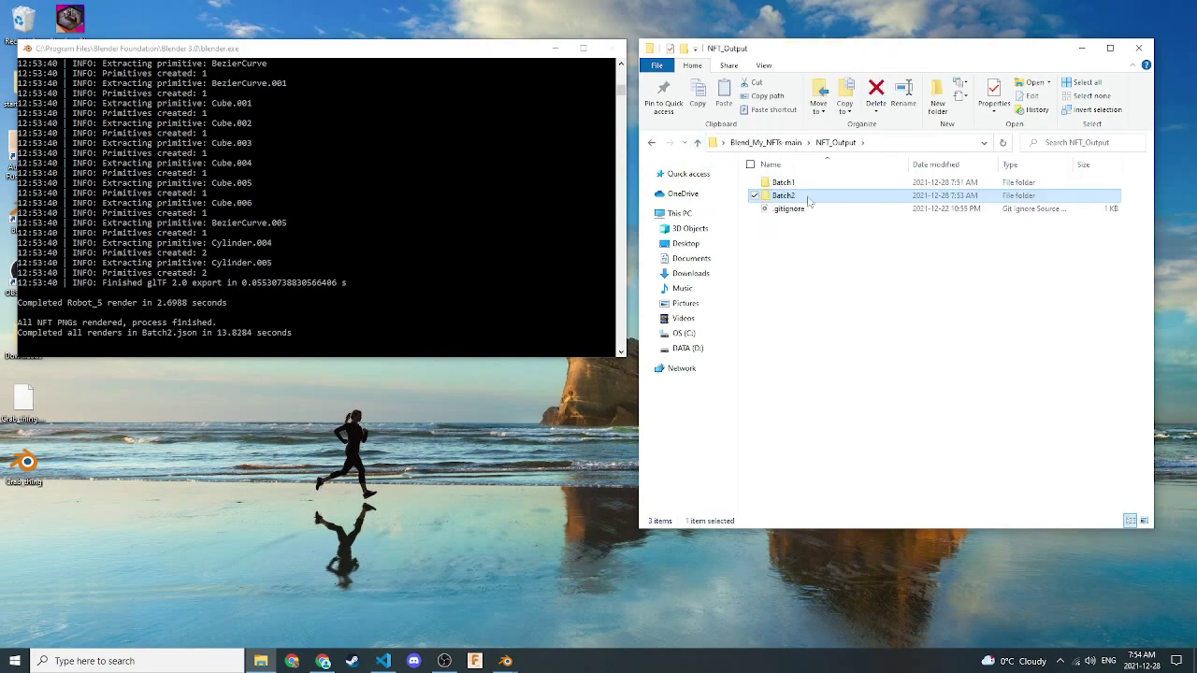
# - Set cardanoMetaData, solanaMetaData and erc721MetaData to True in config.py
pyautogui.click(383, 660)
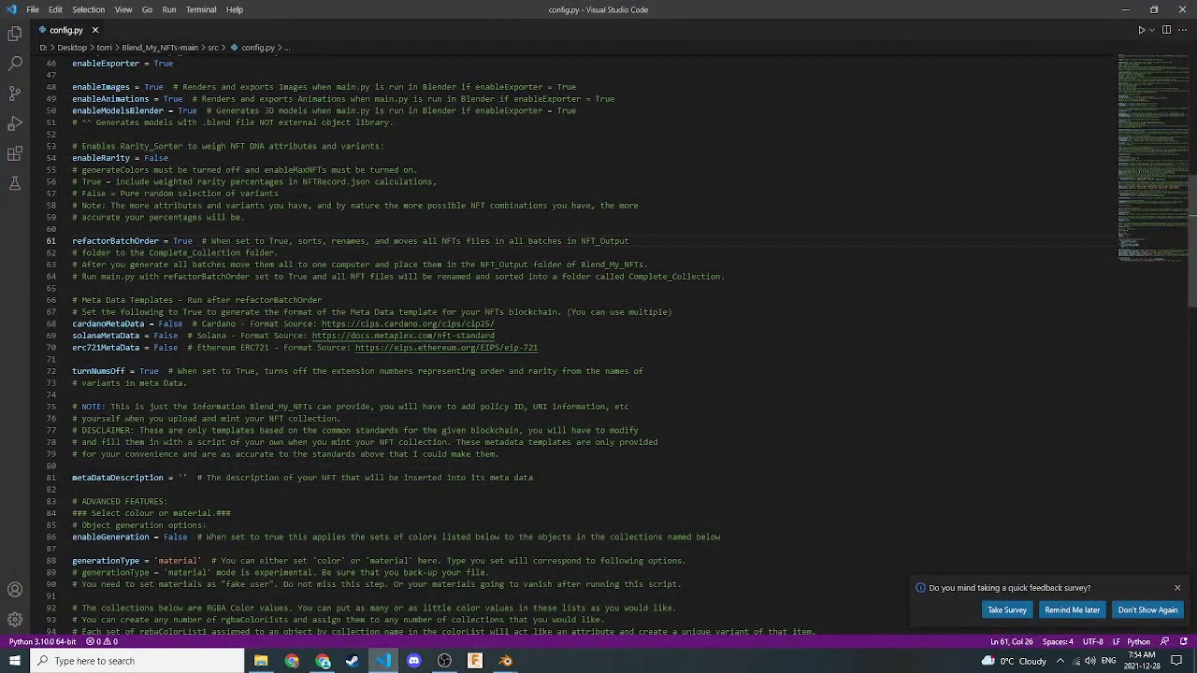
pyautogui.doubleClick(170, 323)
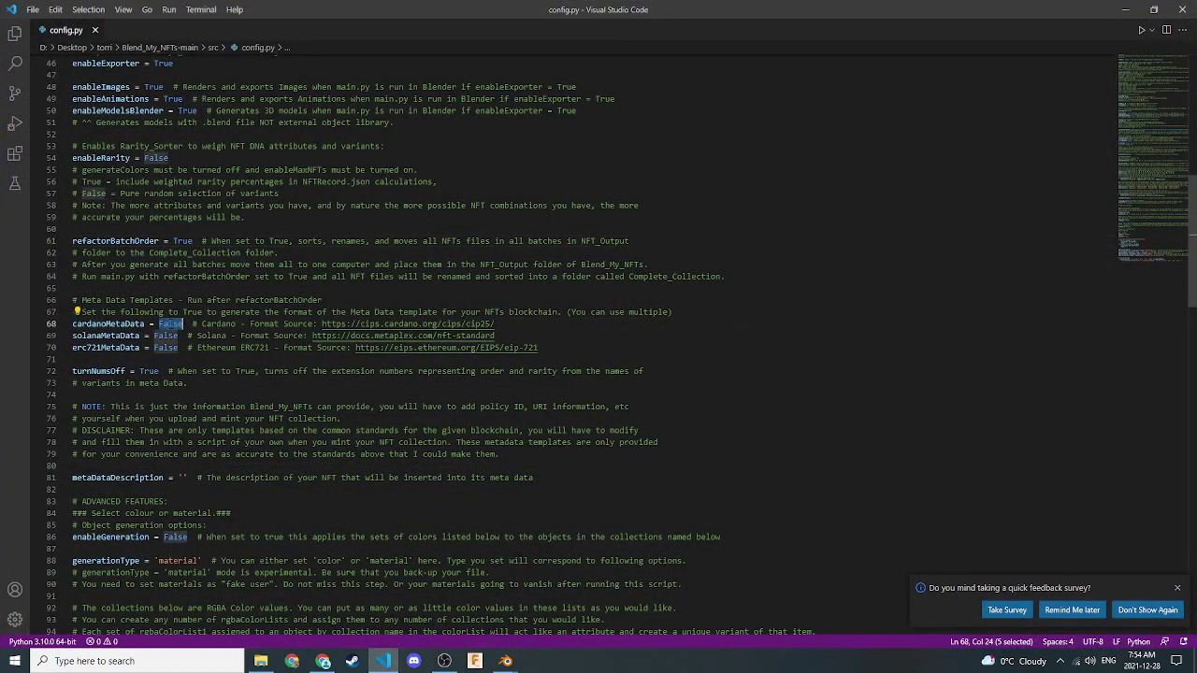
pyautogui.write('True')
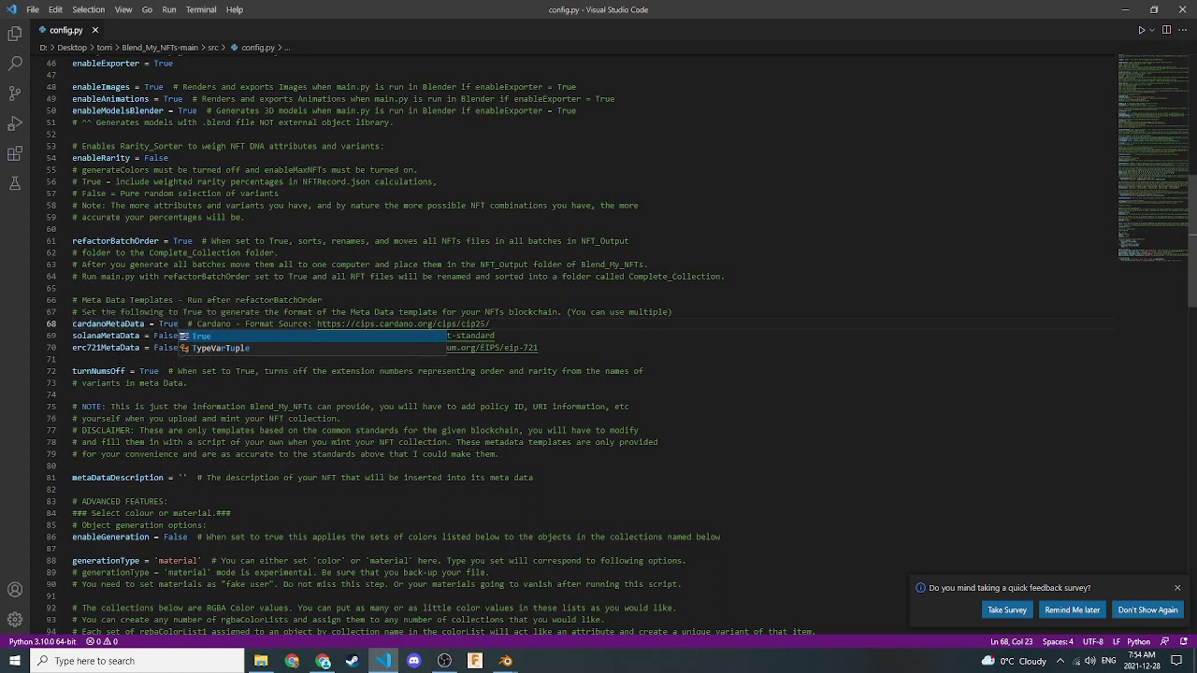
pyautogui.doubleClick(166, 335)
pyautogui.write('True')
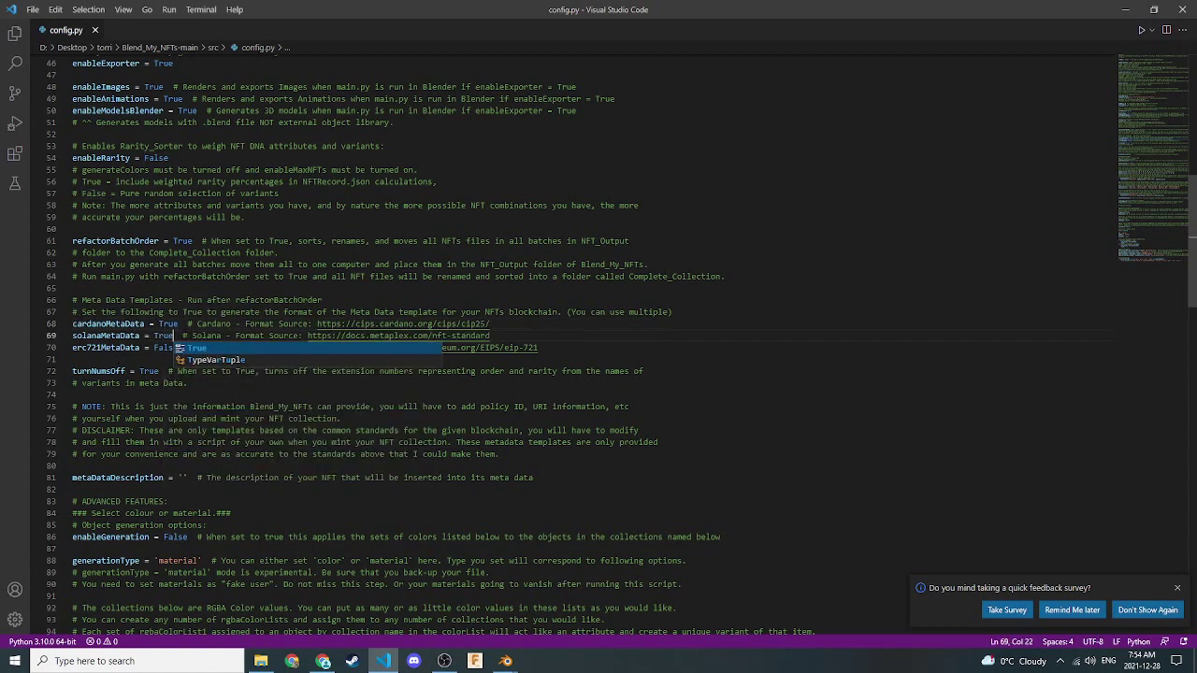
pyautogui.doubleClick(166, 346)
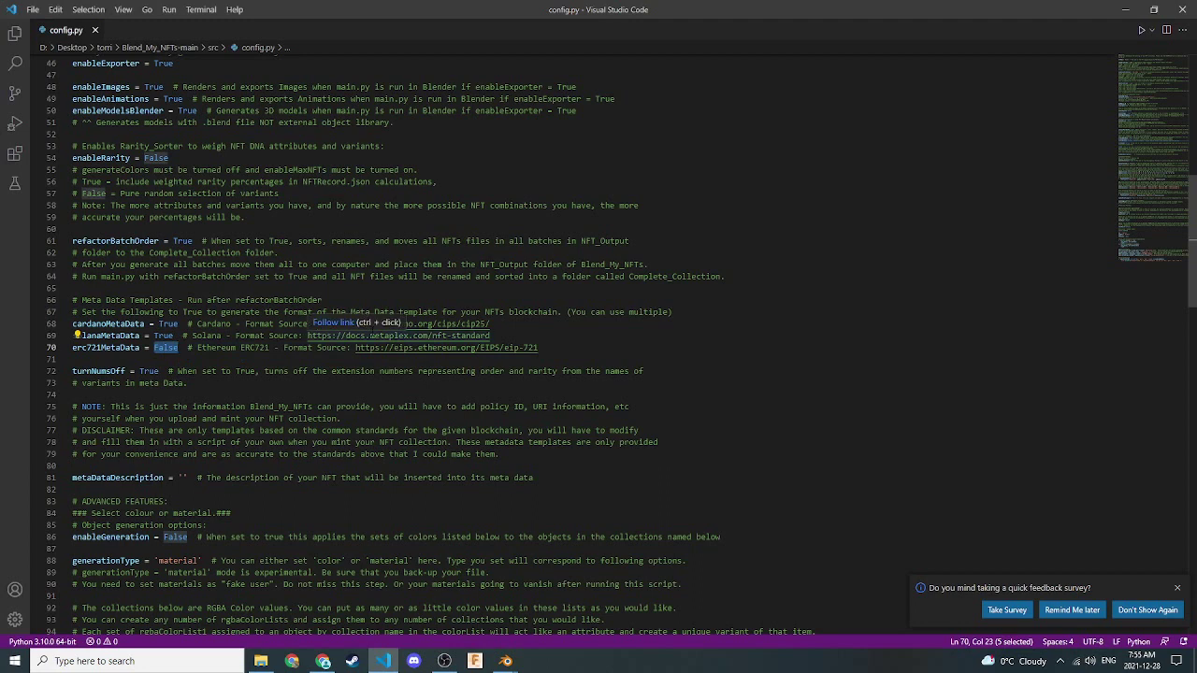
pyautogui.write('True')
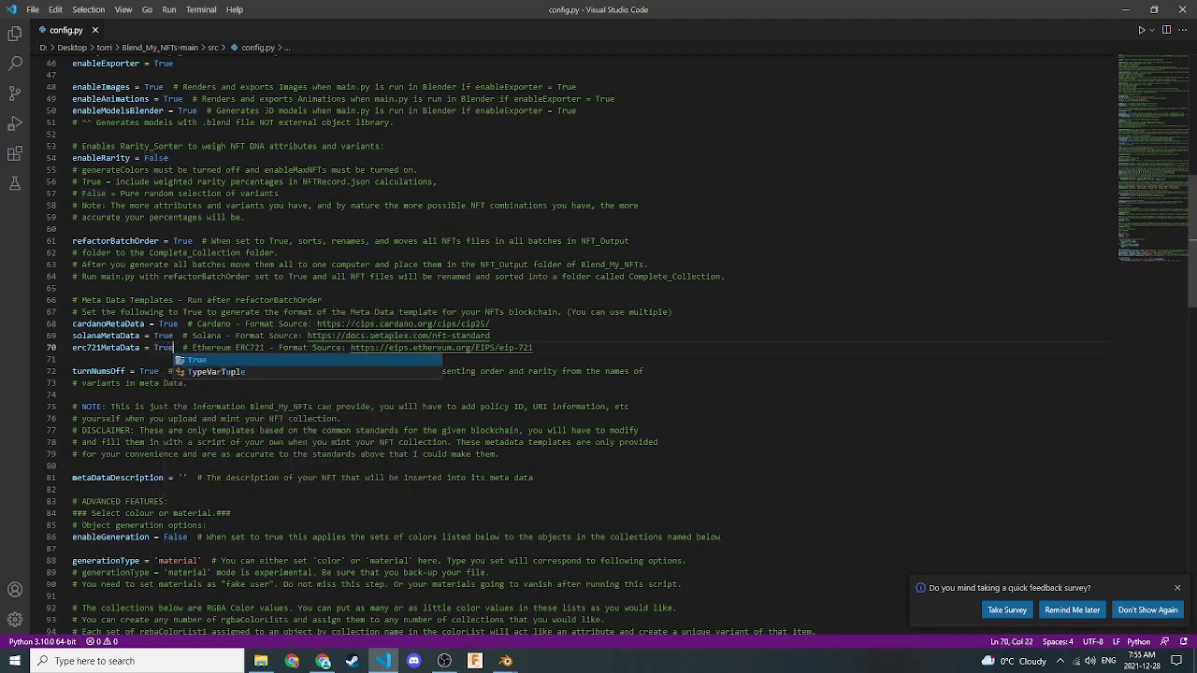
pyautogui.click(288, 335)
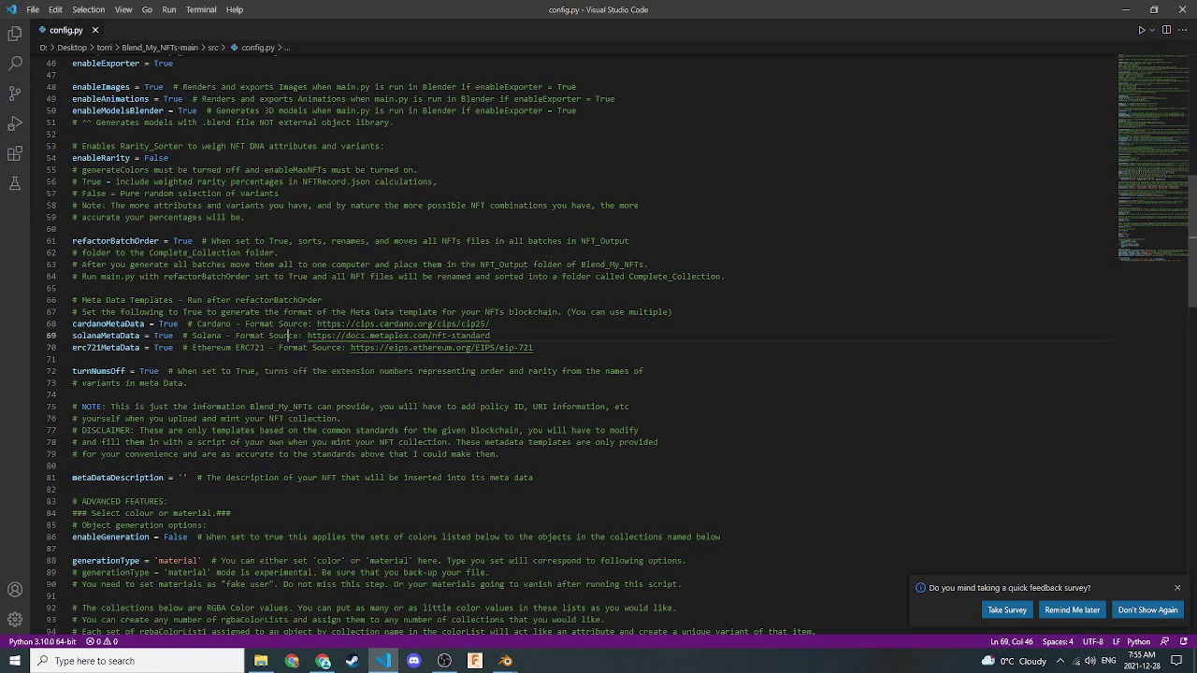
# - Highlight turnNumsOff, the metadata template lines and the NOTE/DISCLAIMER comments, then return to Blend_My_NFTs-main
pyautogui.doubleClick(103, 371)
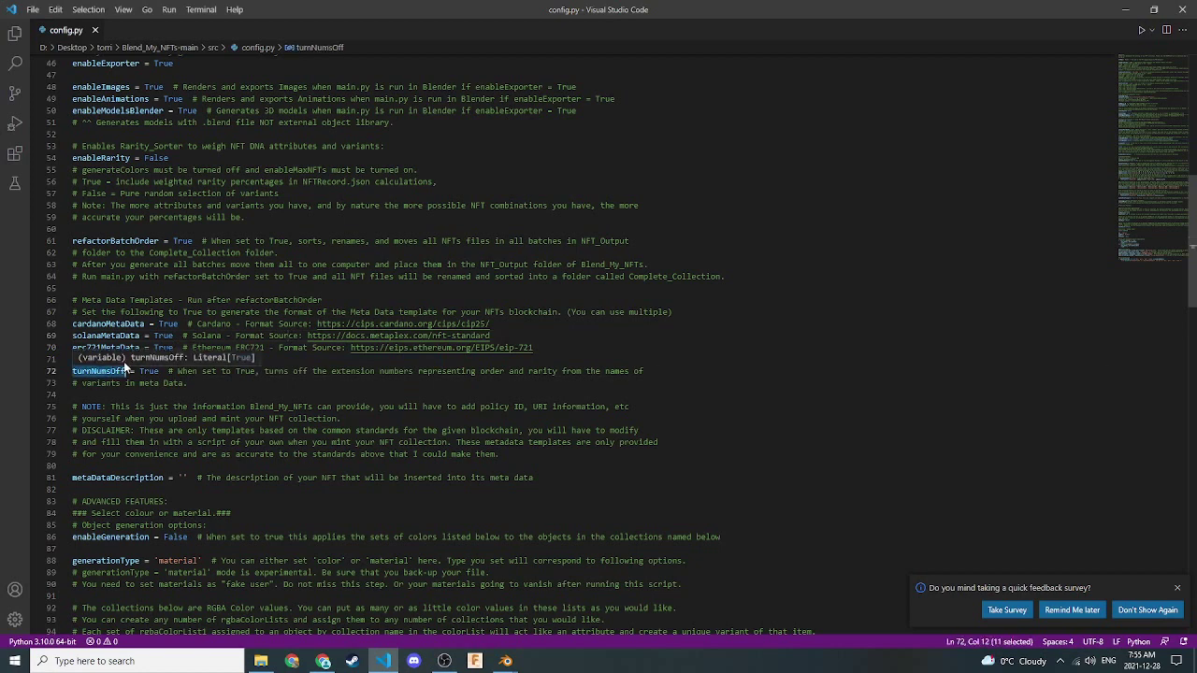
pyautogui.doubleClick(150, 371)
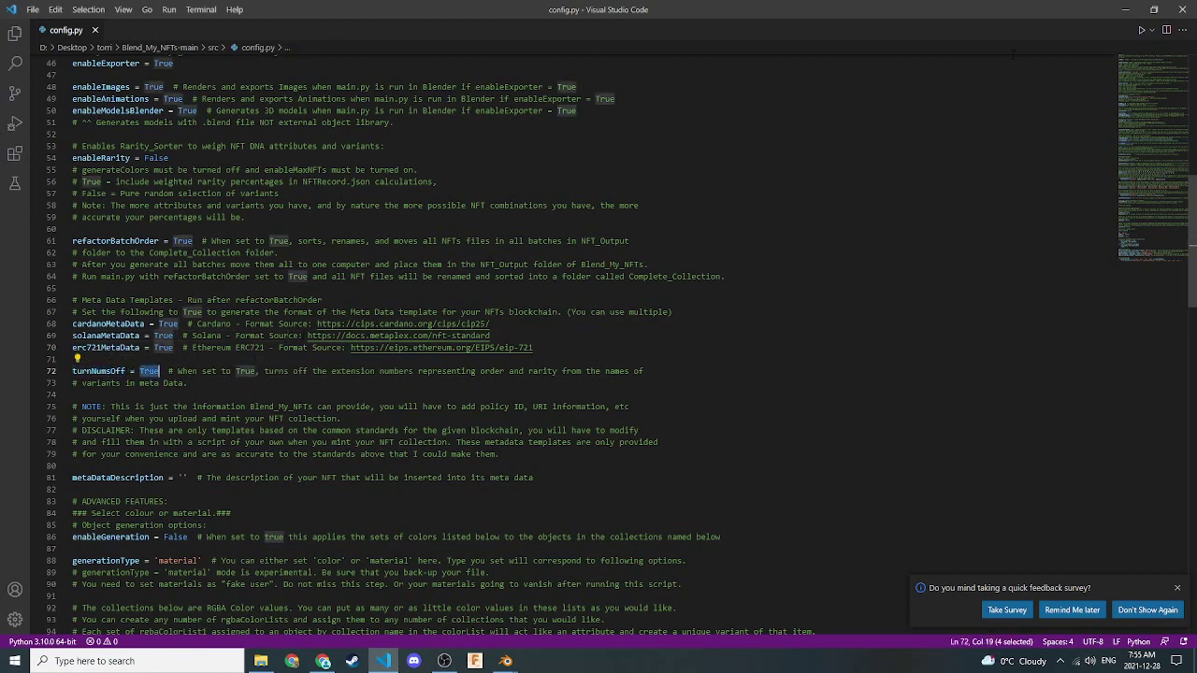
pyautogui.moveTo(186, 347); pyautogui.dragTo(51, 329)
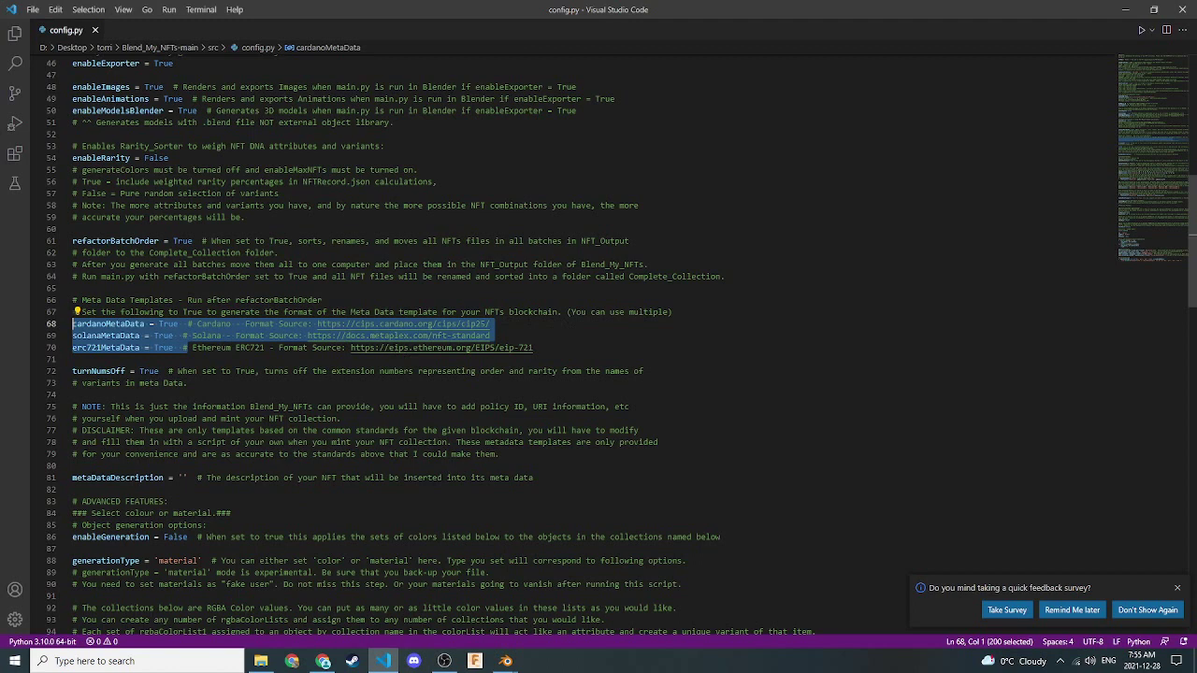
pyautogui.doubleClick(432, 348)
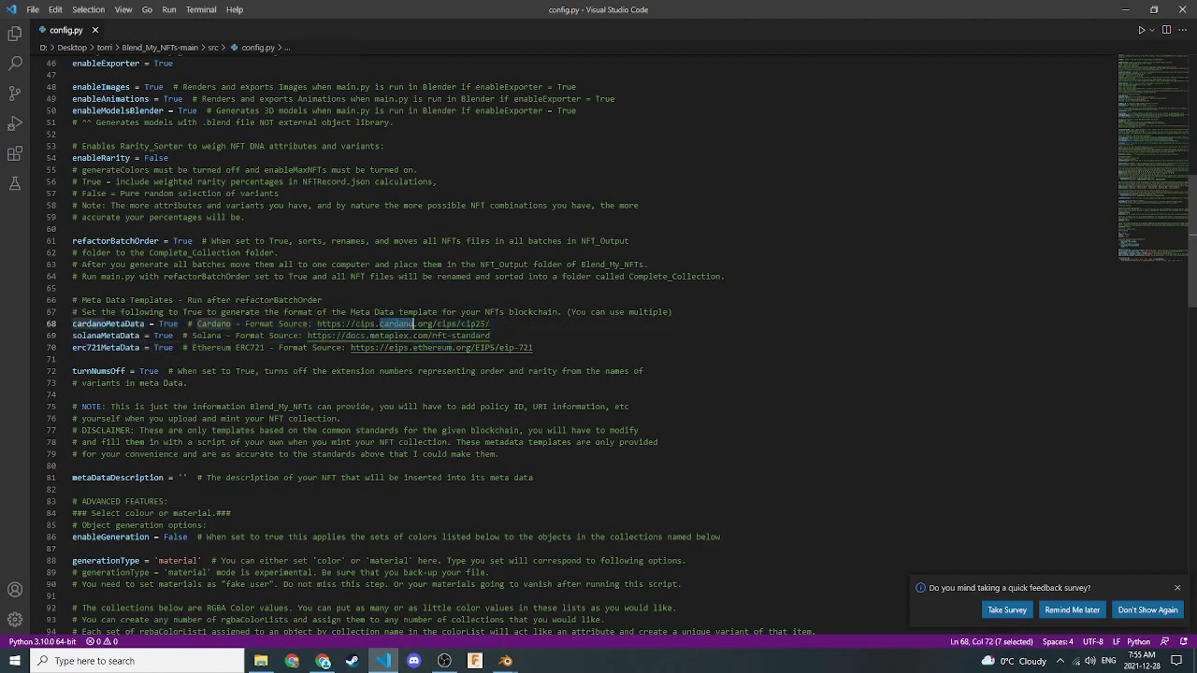
pyautogui.moveTo(501, 455); pyautogui.dragTo(72, 406)
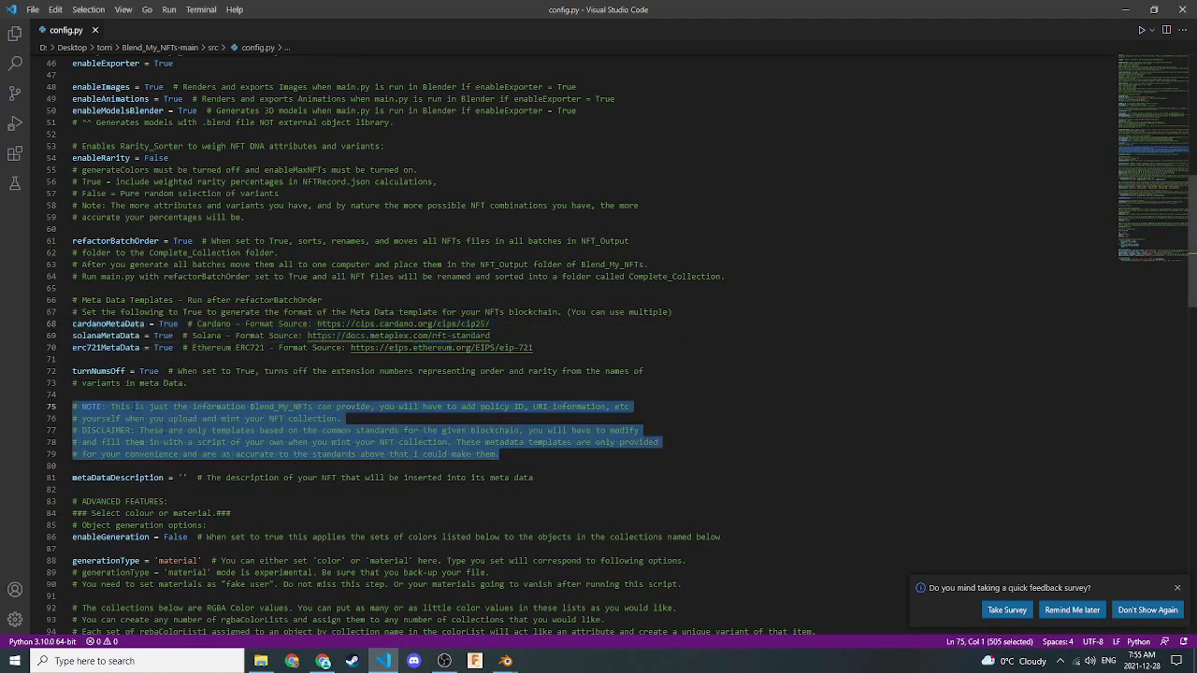
pyautogui.click(1124, 9)
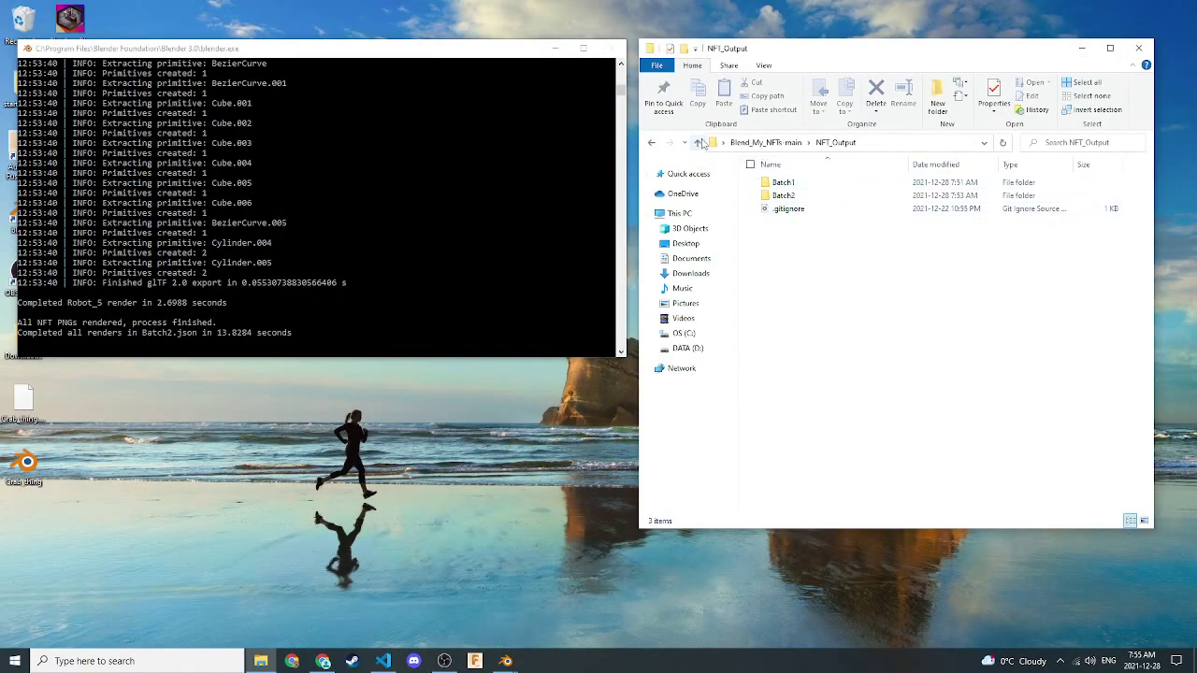
pyautogui.click(698, 142)
pyautogui.click(505, 661)
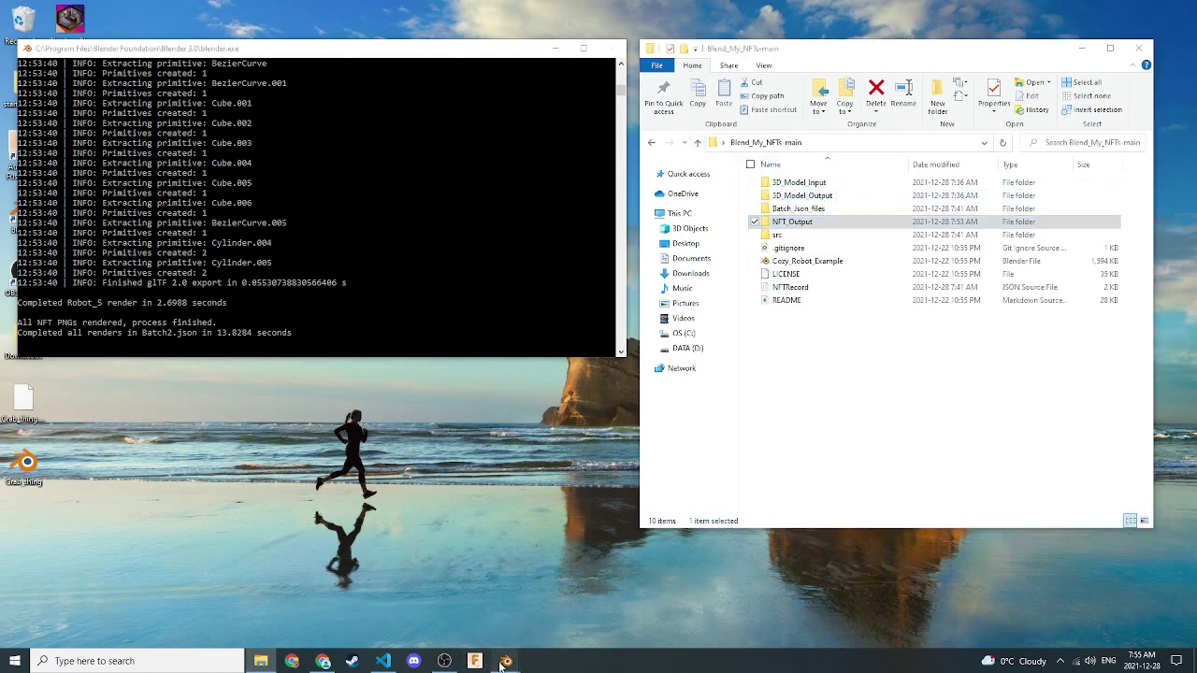
# - Run main.py and highlight the console message naming the Complete_Collection output folder
pyautogui.click(437, 598)
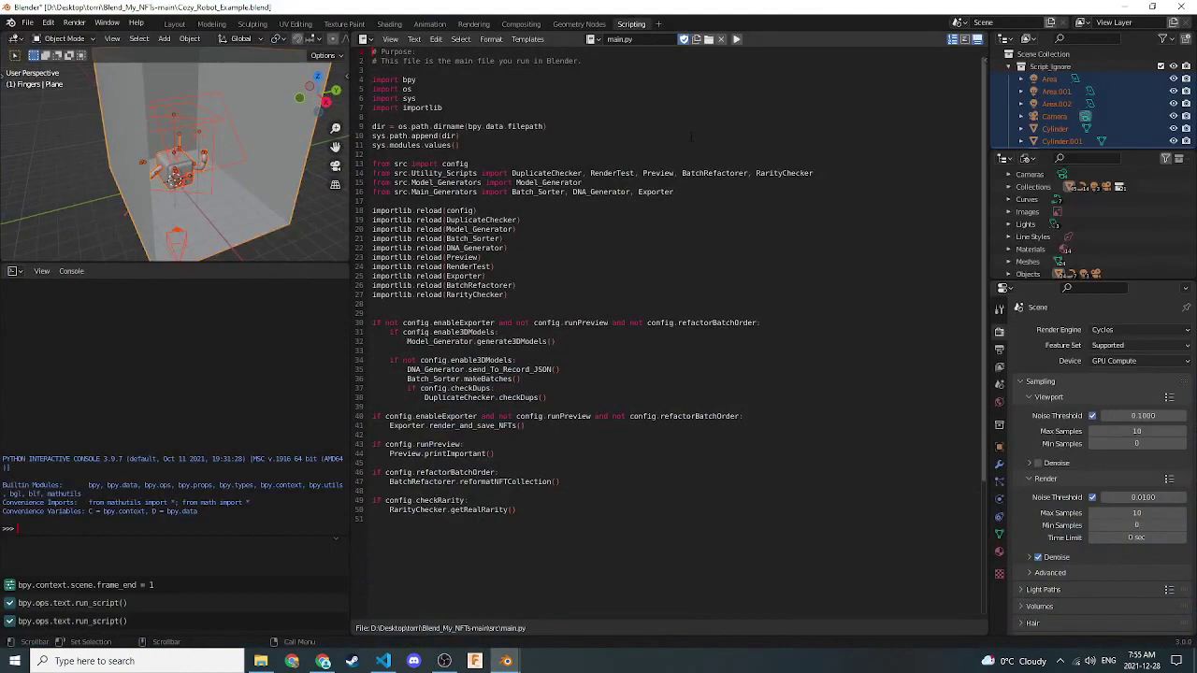
pyautogui.click(735, 42)
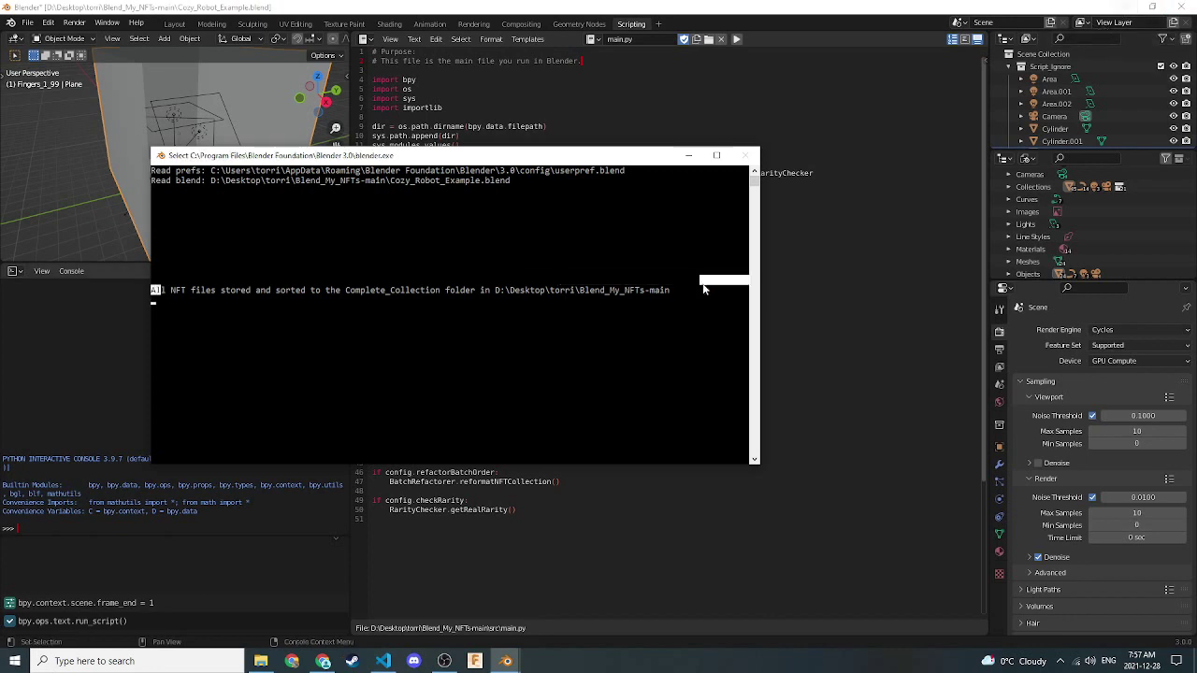
pyautogui.moveTo(152, 290); pyautogui.dragTo(696, 292)
pyautogui.click(532, 285)
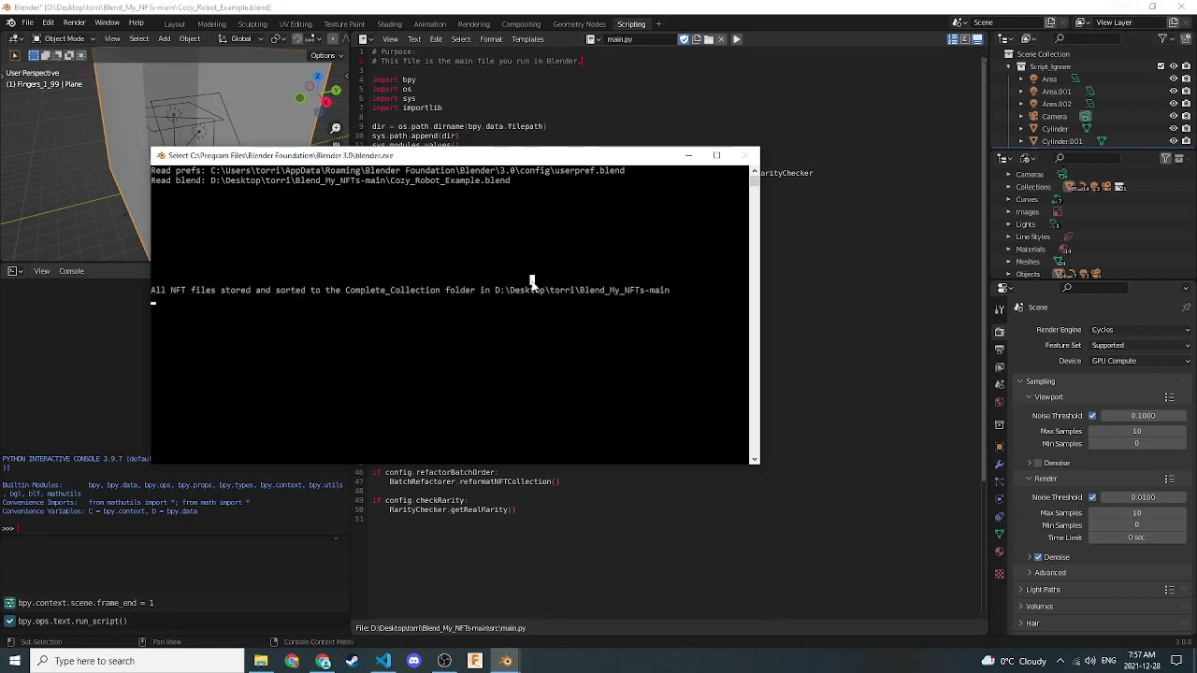
pyautogui.doubleClick(373, 291)
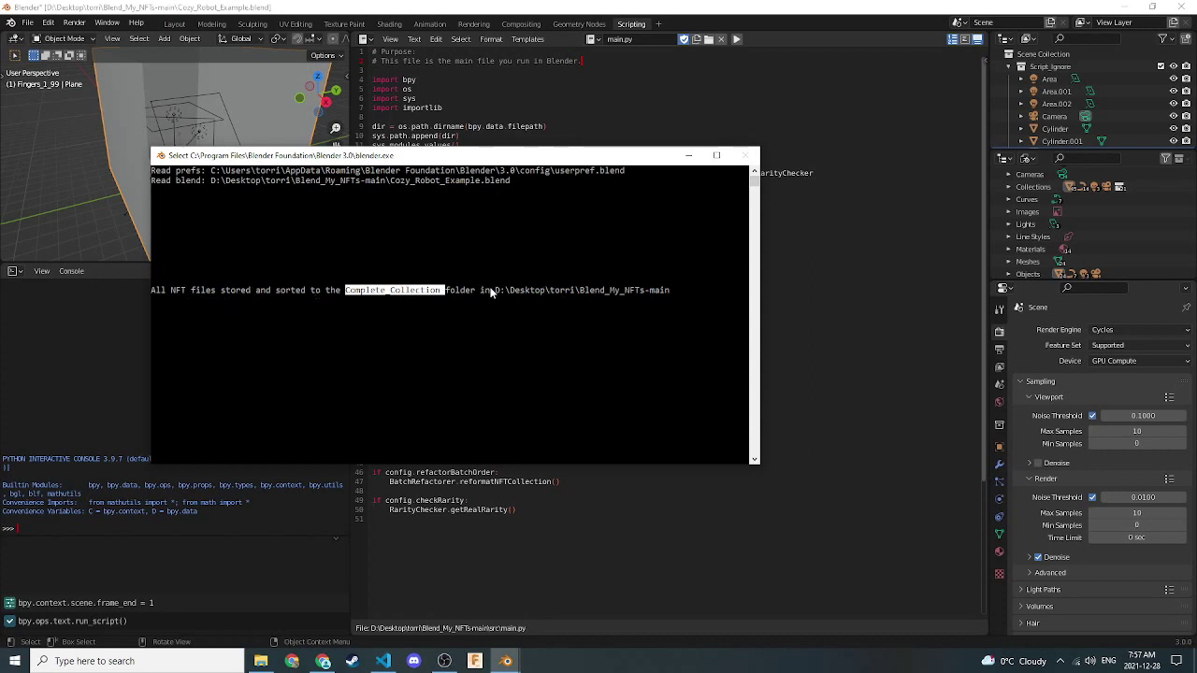
pyautogui.moveTo(490, 293); pyautogui.dragTo(670, 292)
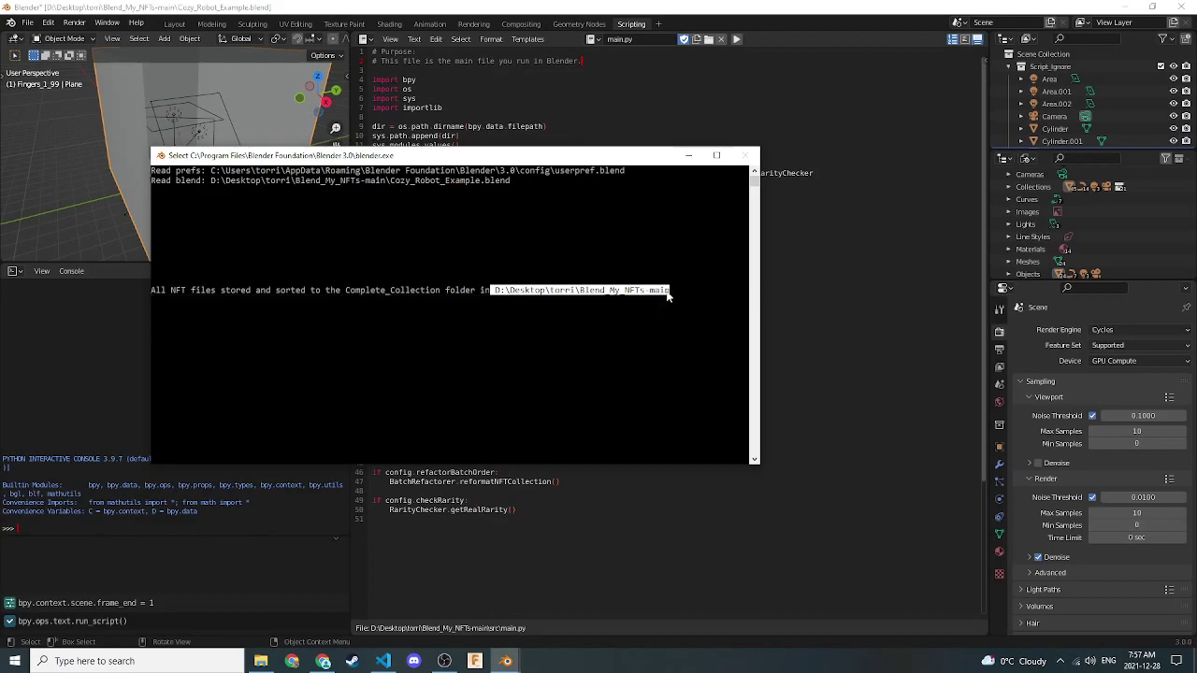
# - Restore the Blender console window and move it out of File Explorer's way
pyautogui.click(1104, 6)
pyautogui.rightClick(642, 147)
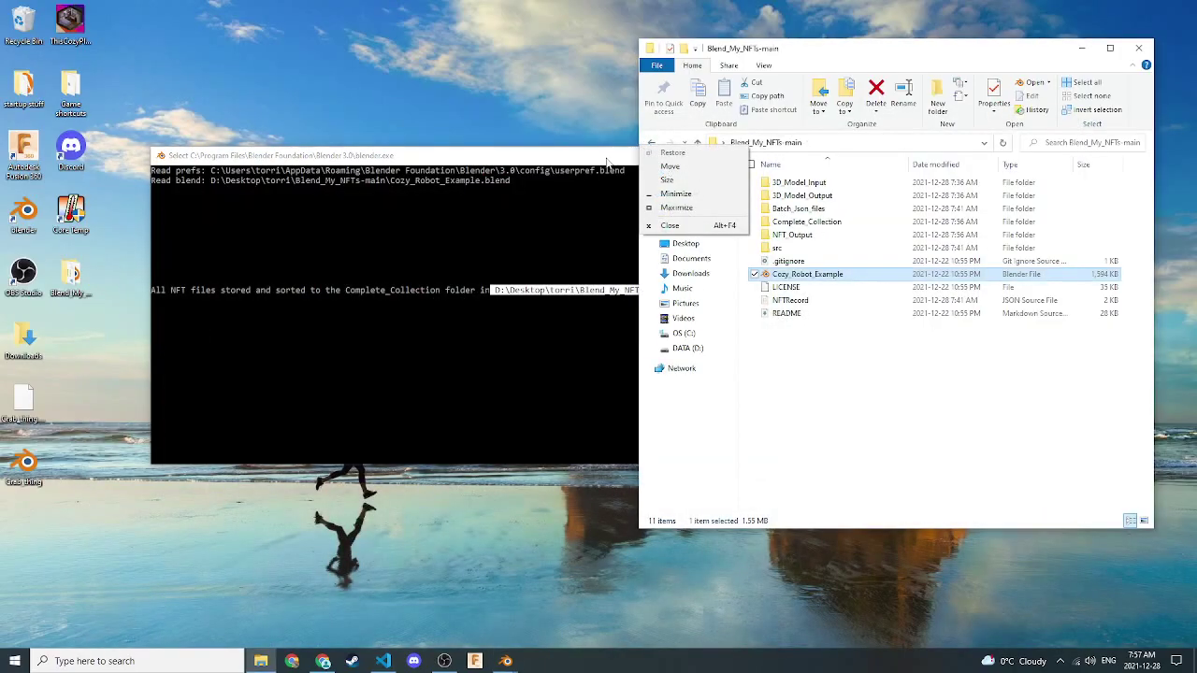
pyautogui.doubleClick(606, 157)
pyautogui.doubleClick(524, 9)
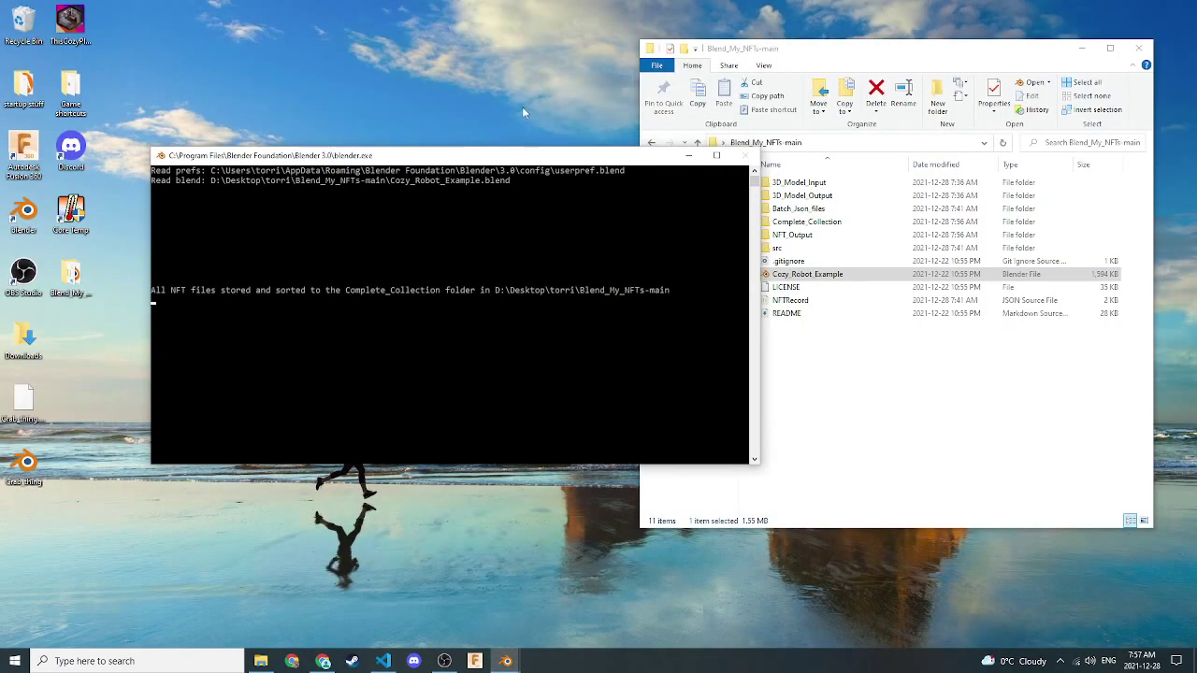
pyautogui.moveTo(475, 156); pyautogui.dragTo(333, 45)
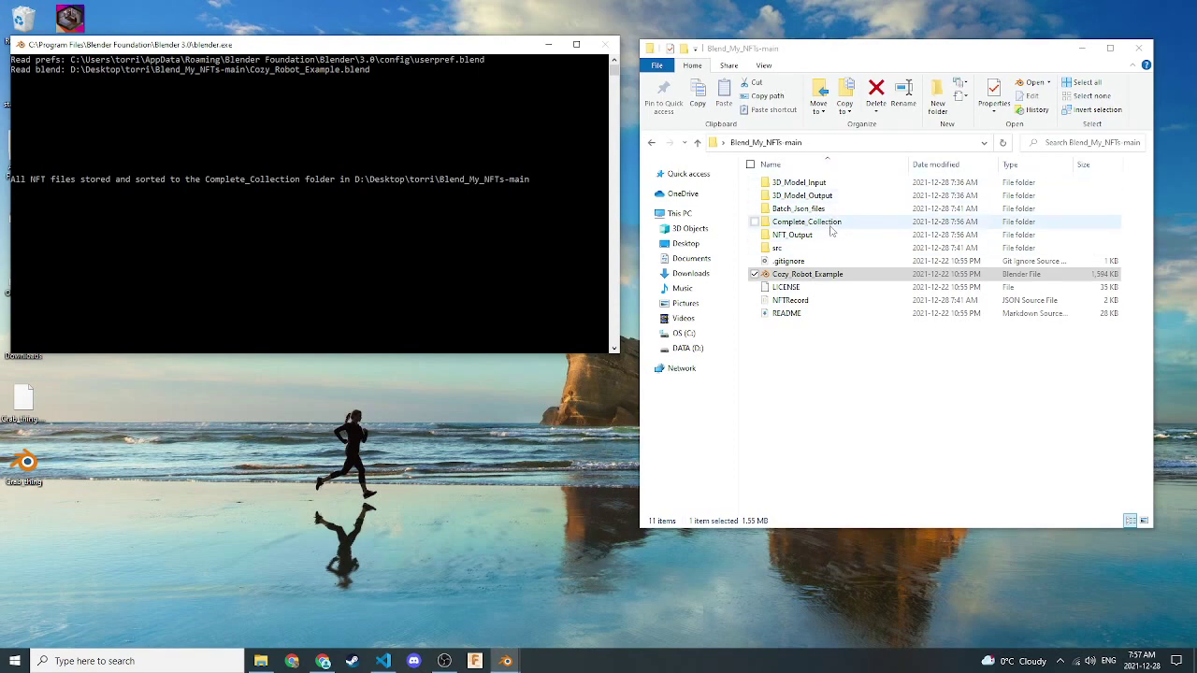
# - Open Complete_Collection and check its Animations folder holds Robot_1 through Robot_10
pyautogui.doubleClick(830, 225)
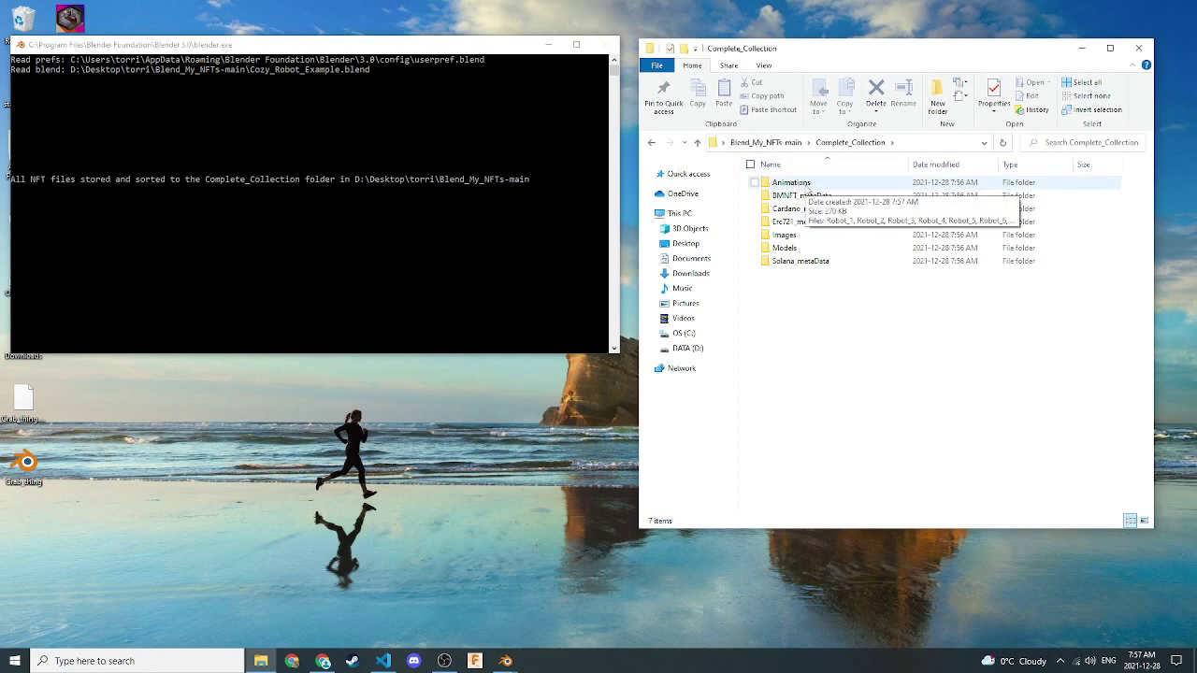
pyautogui.doubleClick(790, 182)
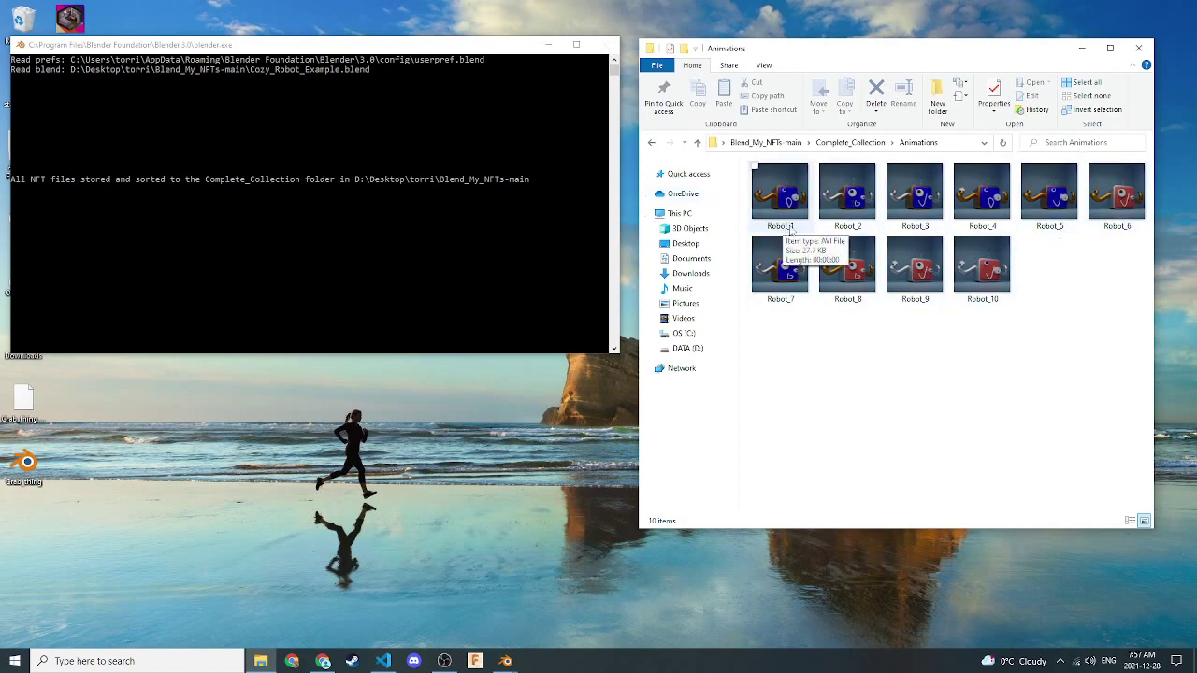
pyautogui.click(698, 143)
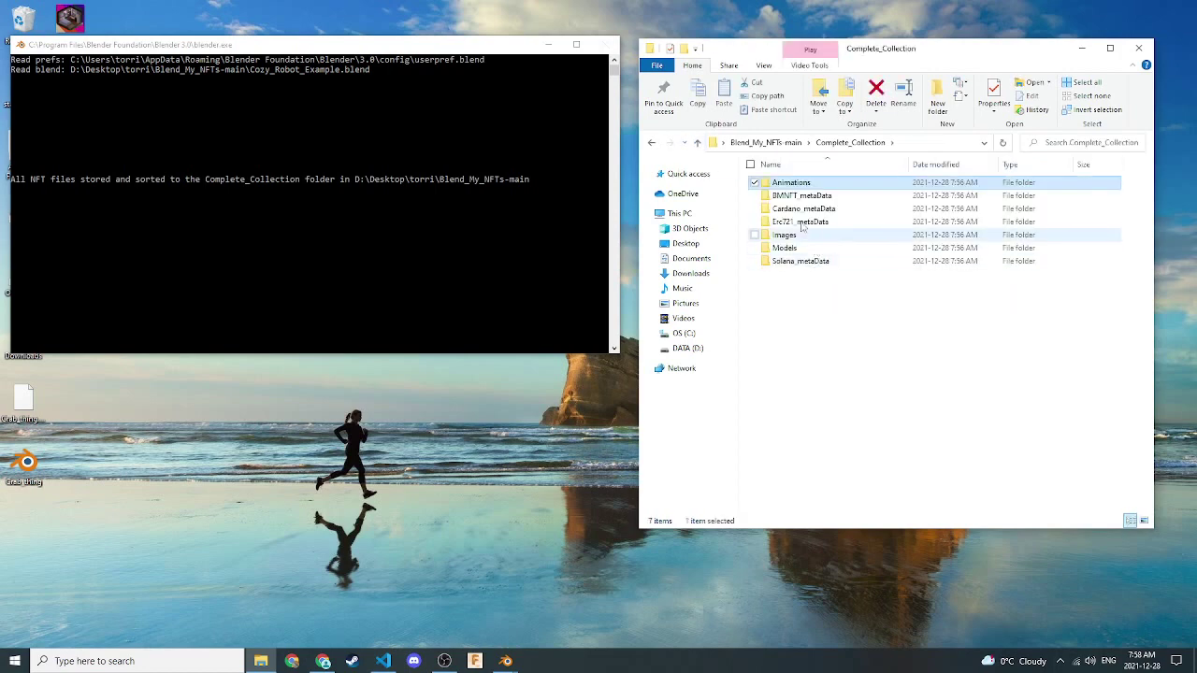
# - Open BMNFT_metaData's Data_6.json and check its Robot_6 name
pyautogui.doubleClick(786, 197)
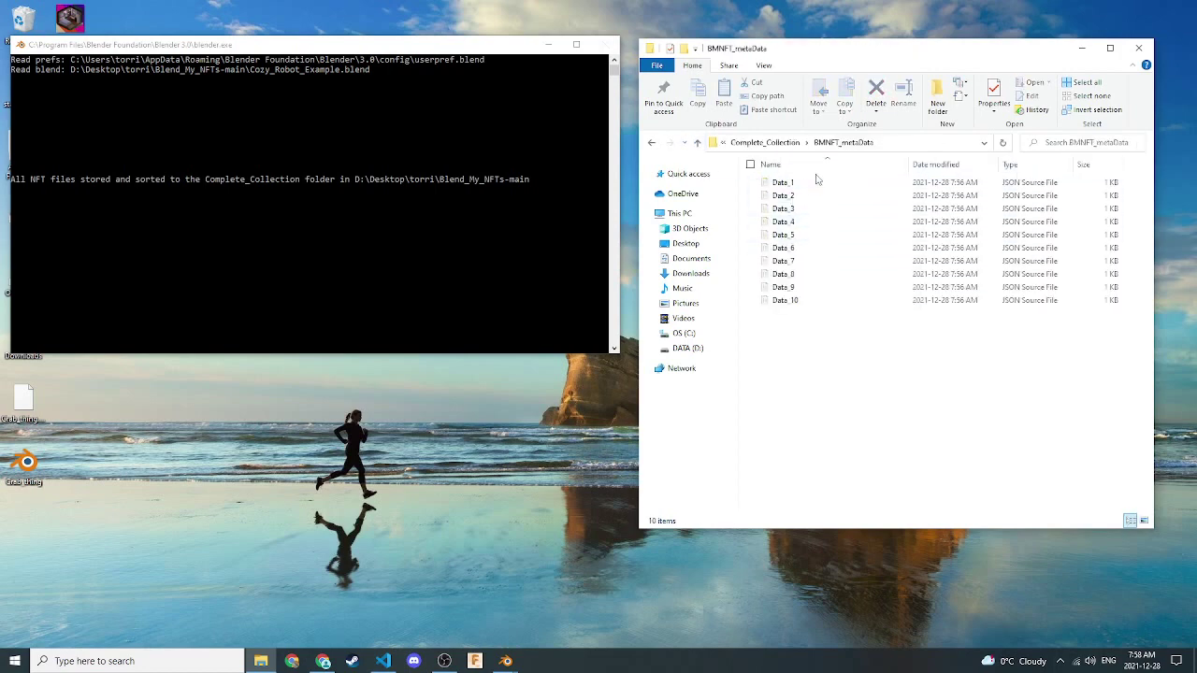
pyautogui.doubleClick(783, 247)
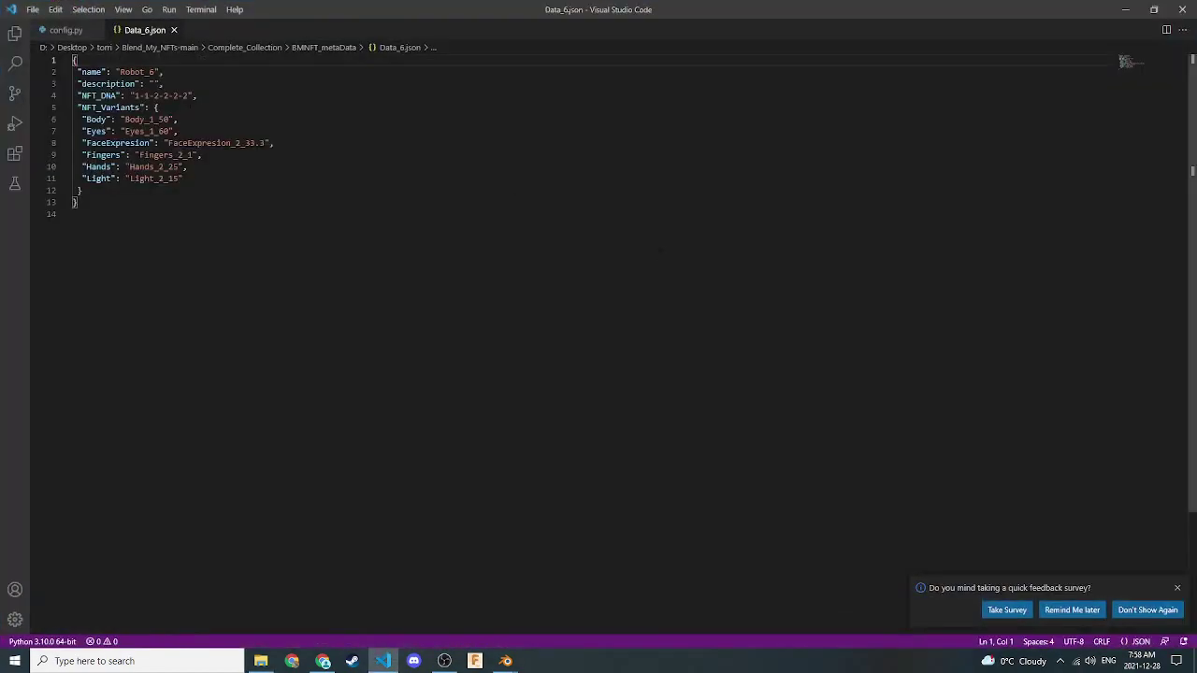
pyautogui.moveTo(143, 72); pyautogui.dragTo(154, 72)
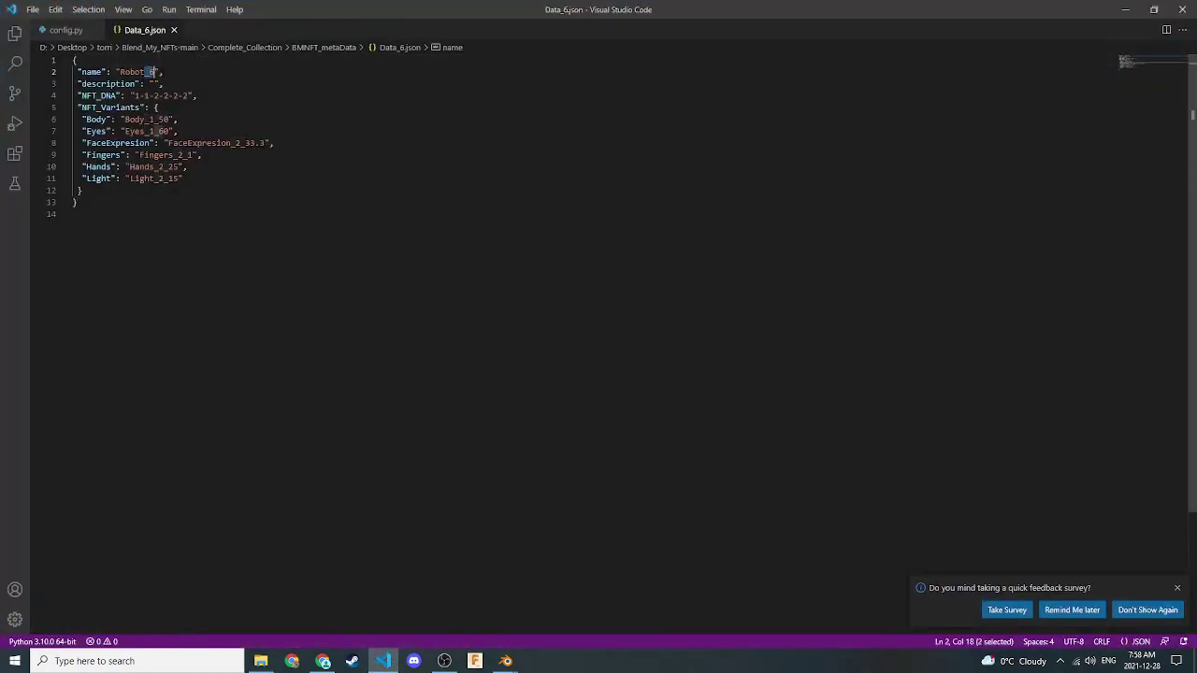
pyautogui.click(1125, 9)
# - Inspect Cardano_Data_6.json's Robot_6 name, NFT_Variants and DNA, then close both JSON files
pyautogui.click(696, 143)
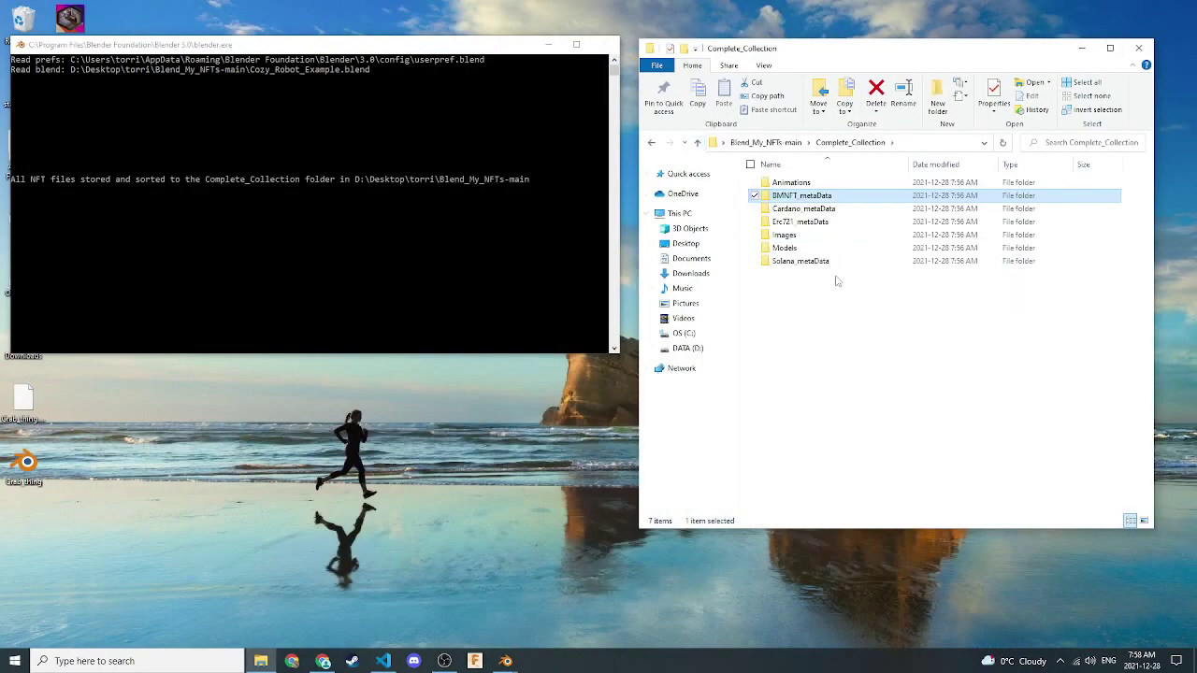
pyautogui.doubleClick(815, 209)
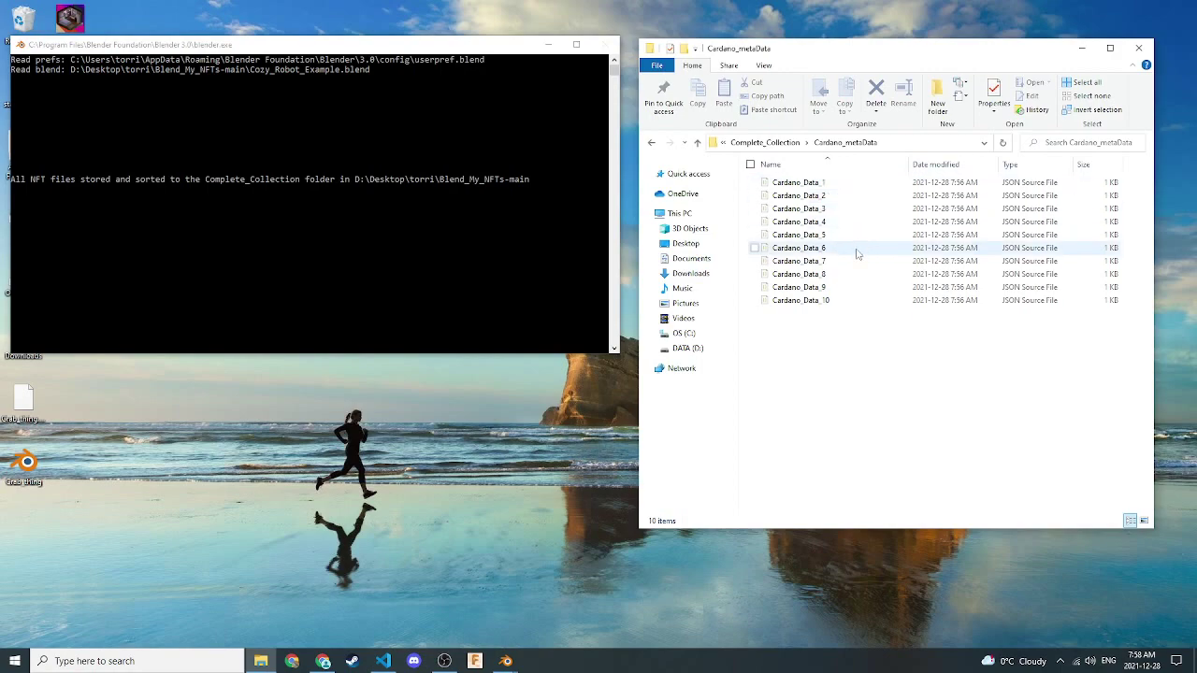
pyautogui.doubleClick(857, 251)
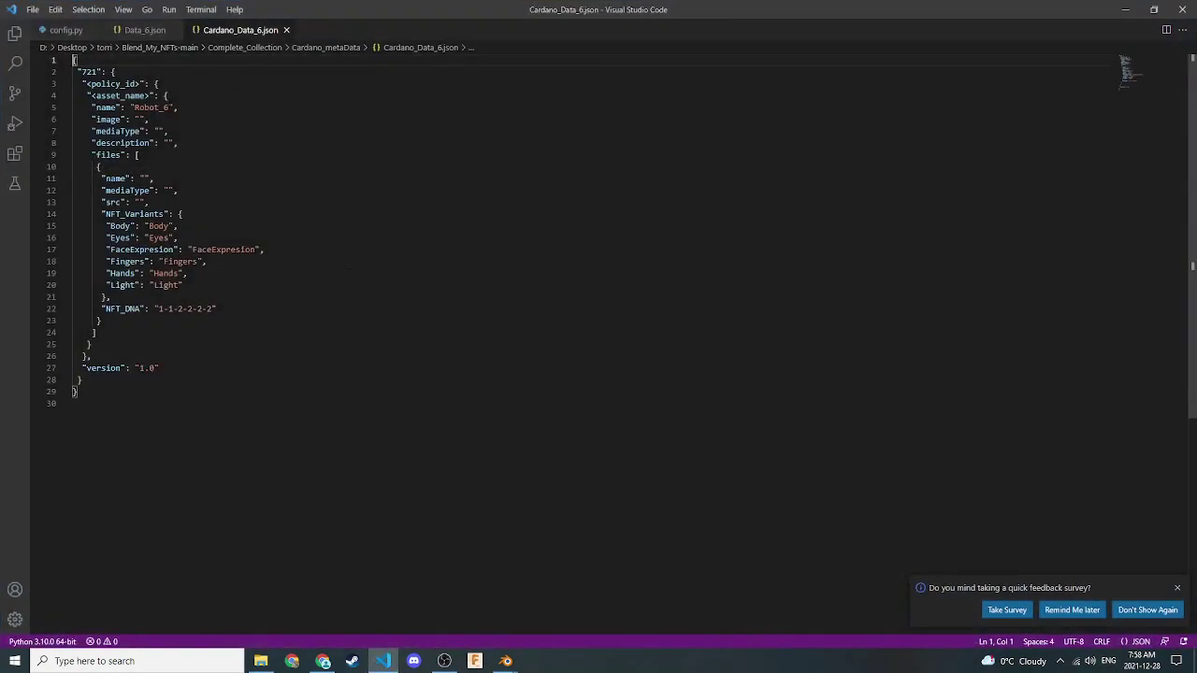
pyautogui.moveTo(135, 108); pyautogui.dragTo(169, 108)
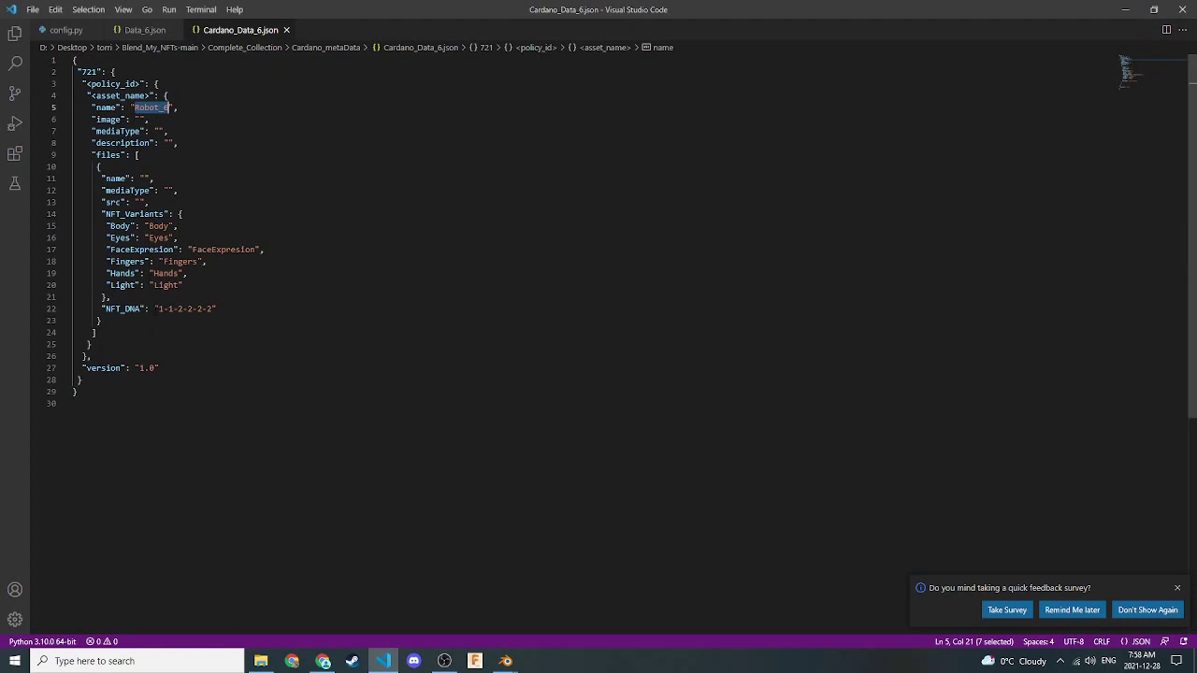
pyautogui.moveTo(206, 292); pyautogui.dragTo(63, 224)
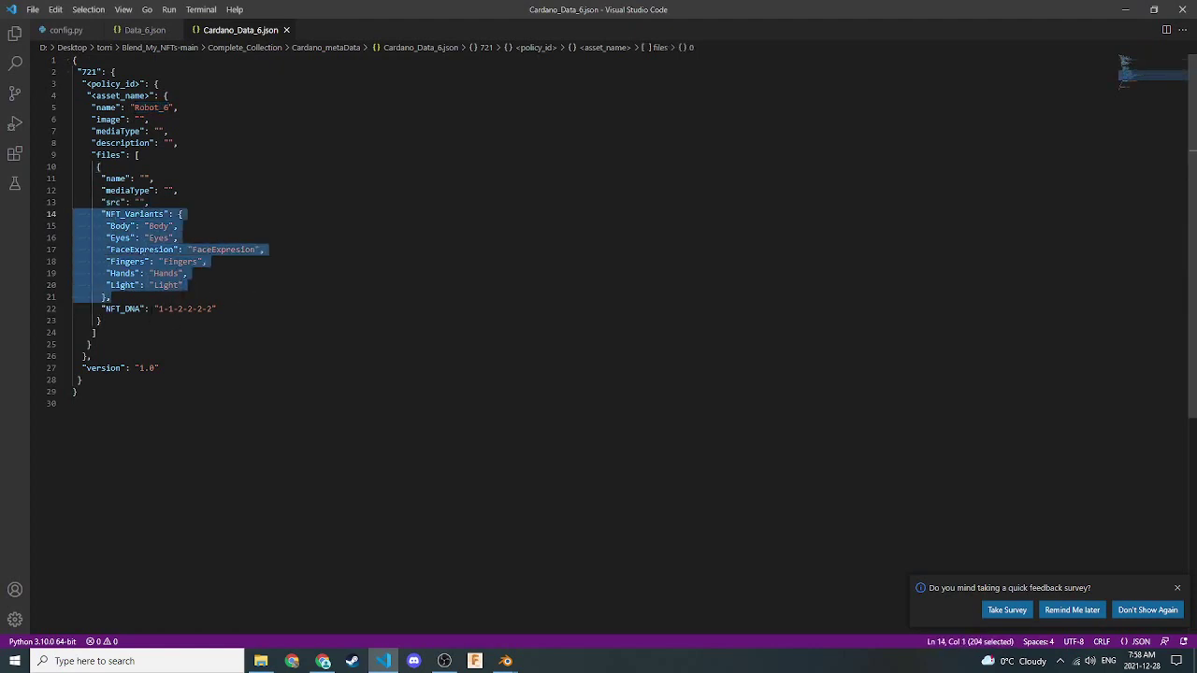
pyautogui.moveTo(149, 308); pyautogui.dragTo(153, 308)
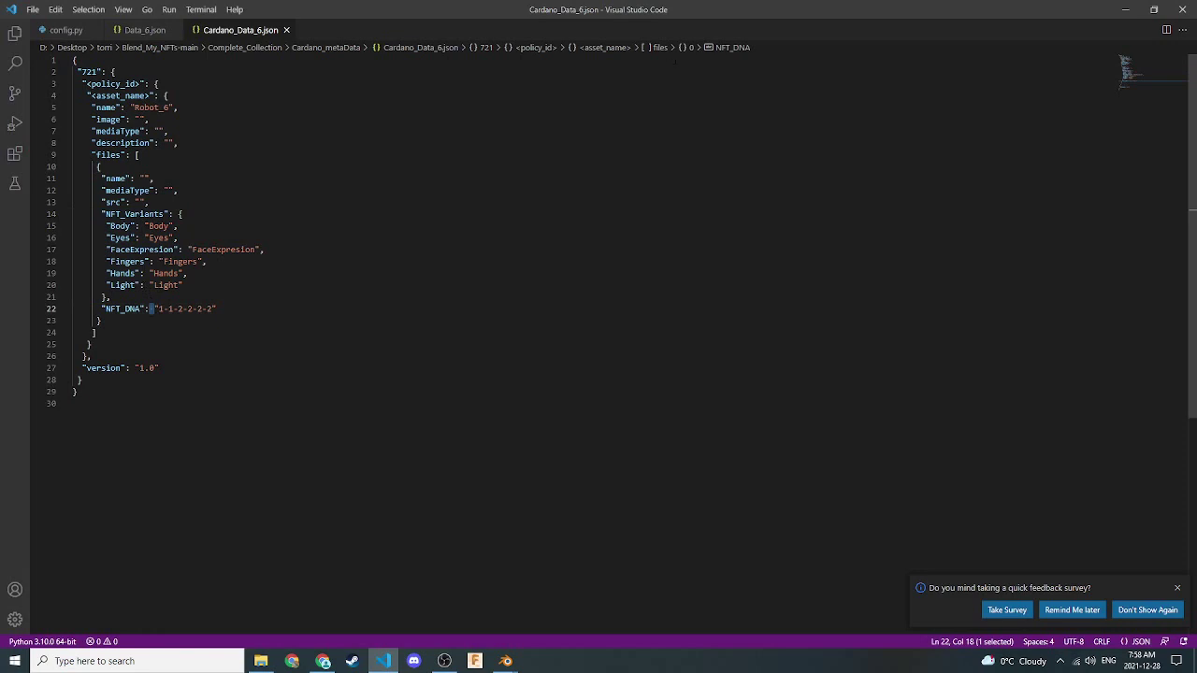
pyautogui.click(286, 30)
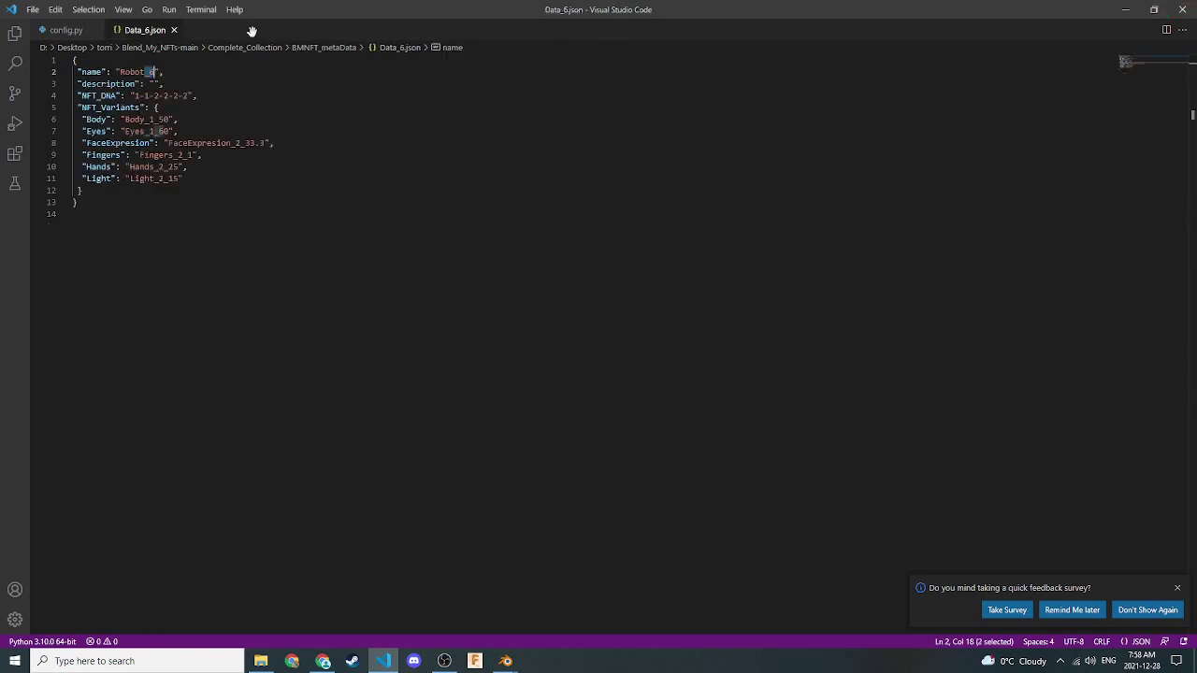
pyautogui.click(173, 30)
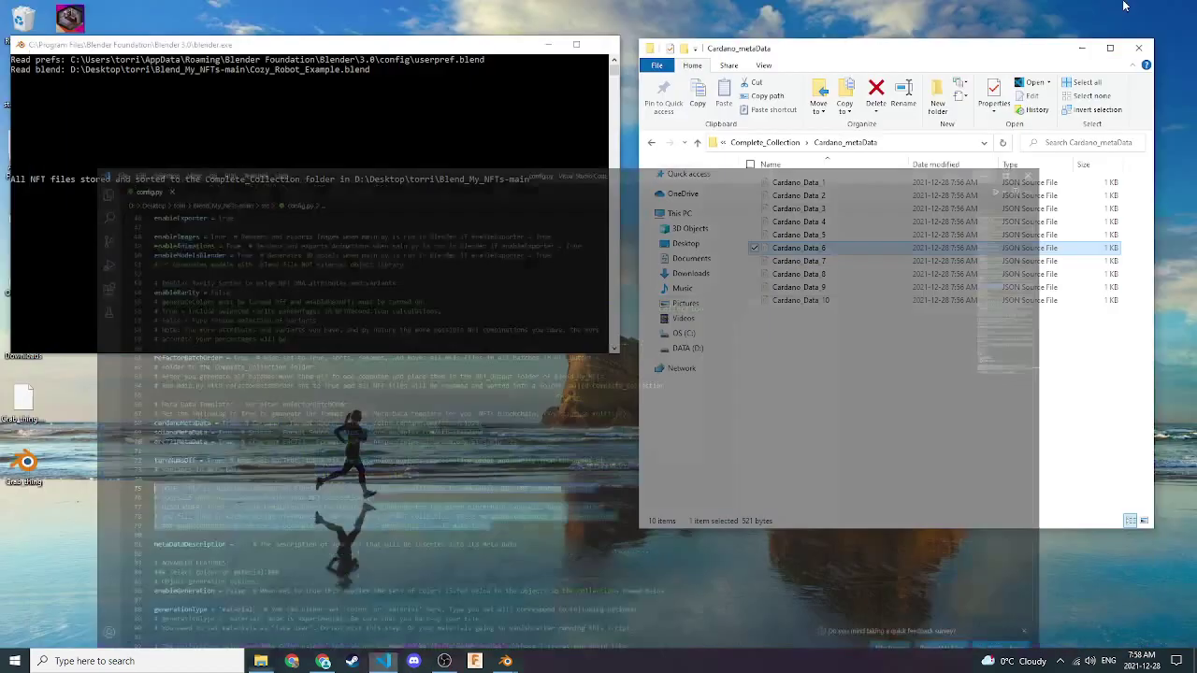
# - View and close Erc721_Data_1.json, then highlight config.py's blockchain metadata template settings
pyautogui.click(1124, 9)
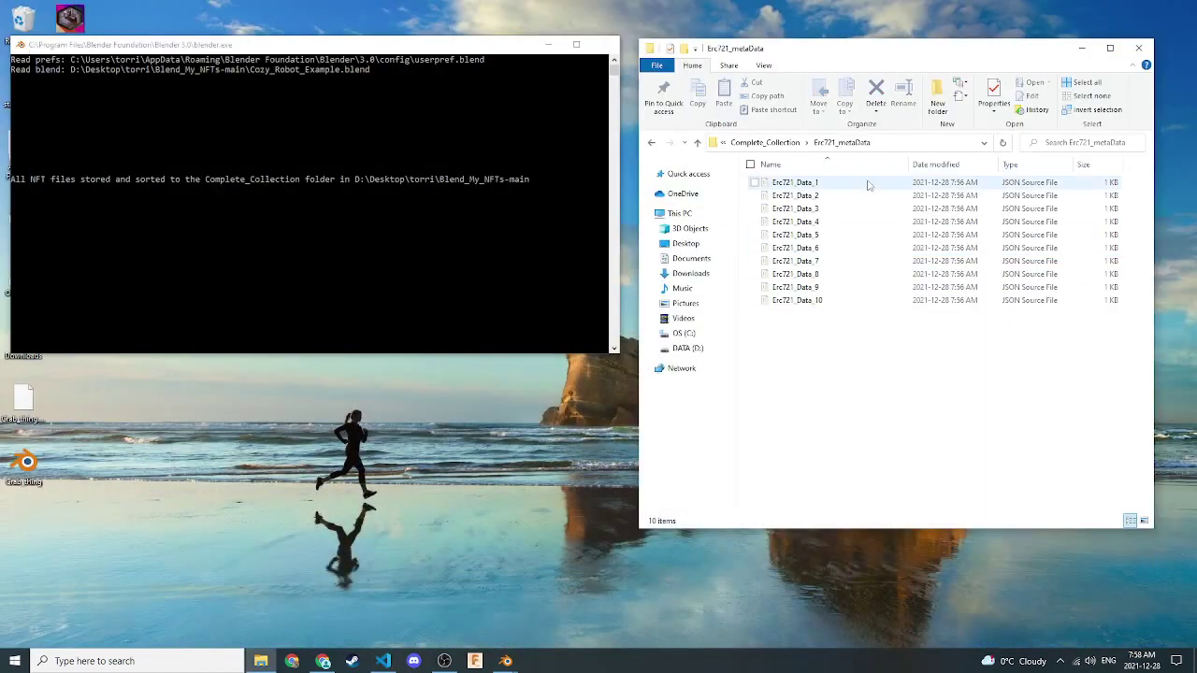
pyautogui.doubleClick(808, 187)
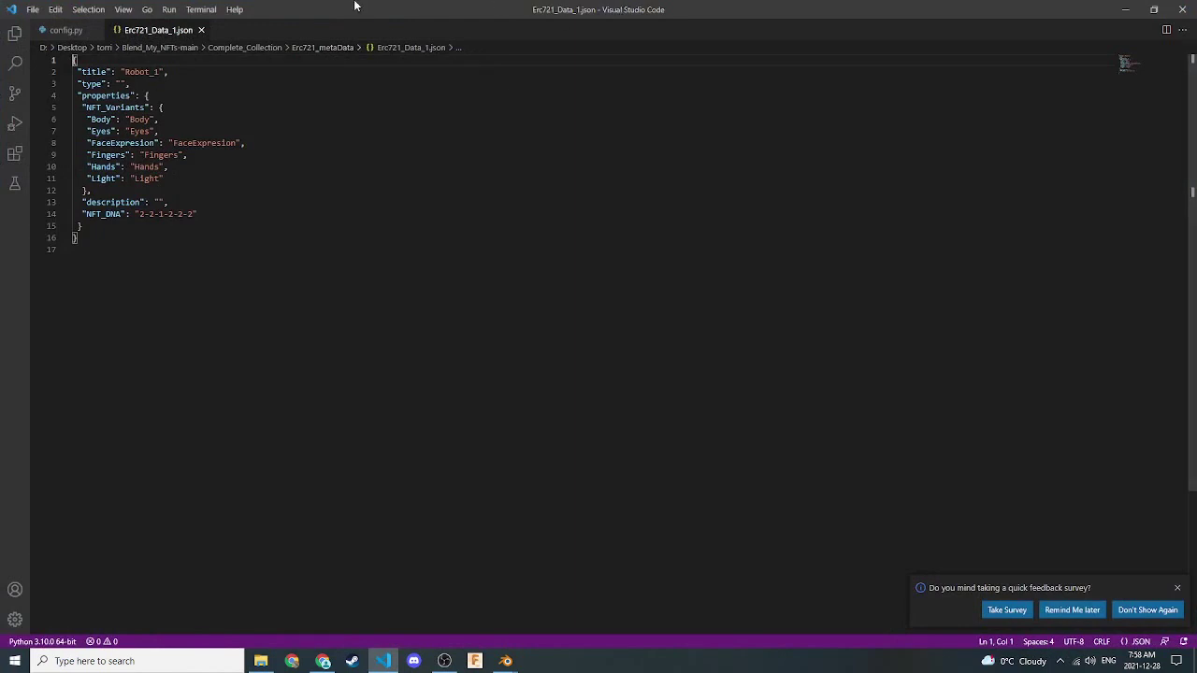
pyautogui.click(200, 30)
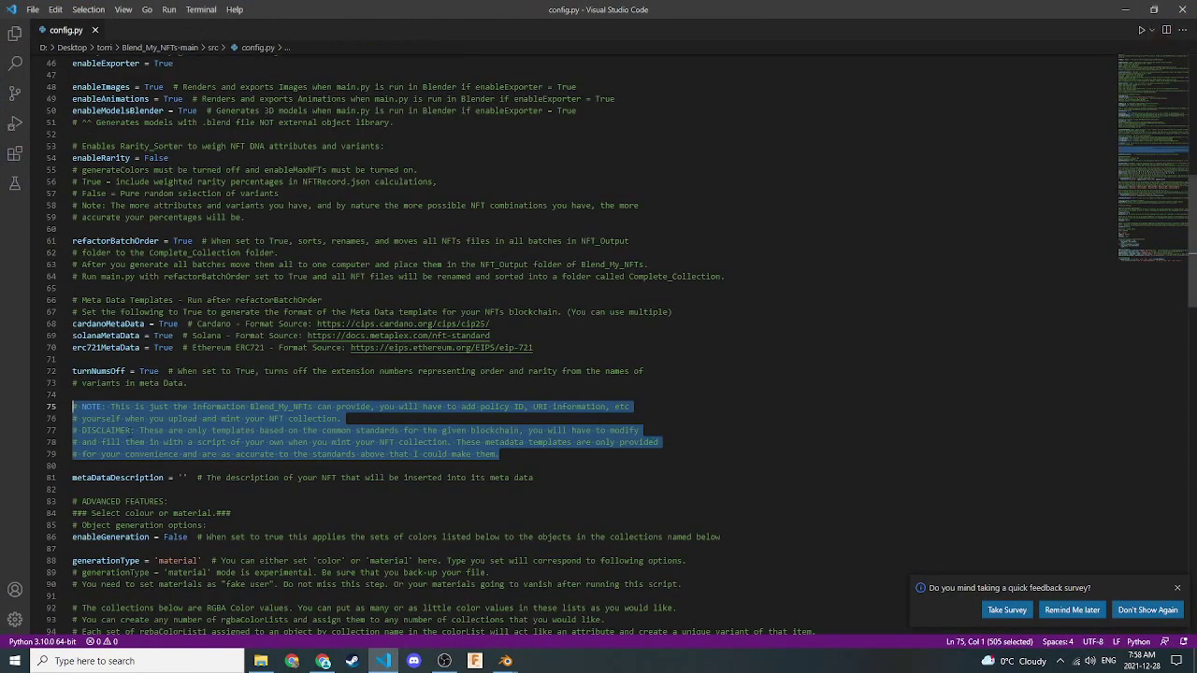
pyautogui.click(75, 407)
pyautogui.moveTo(188, 347); pyautogui.dragTo(72, 312)
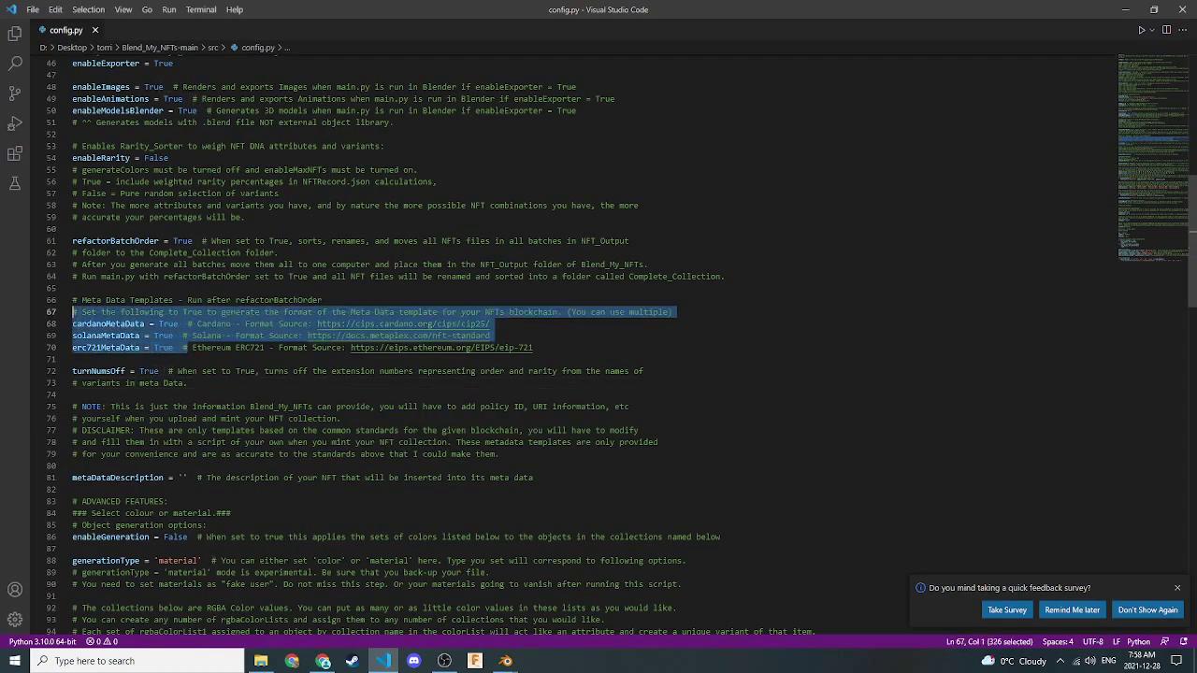
# - Browse Complete_Collection's Images and Models folders, then open Solana_metaData's Solana_Data_6.json
pyautogui.click(1124, 9)
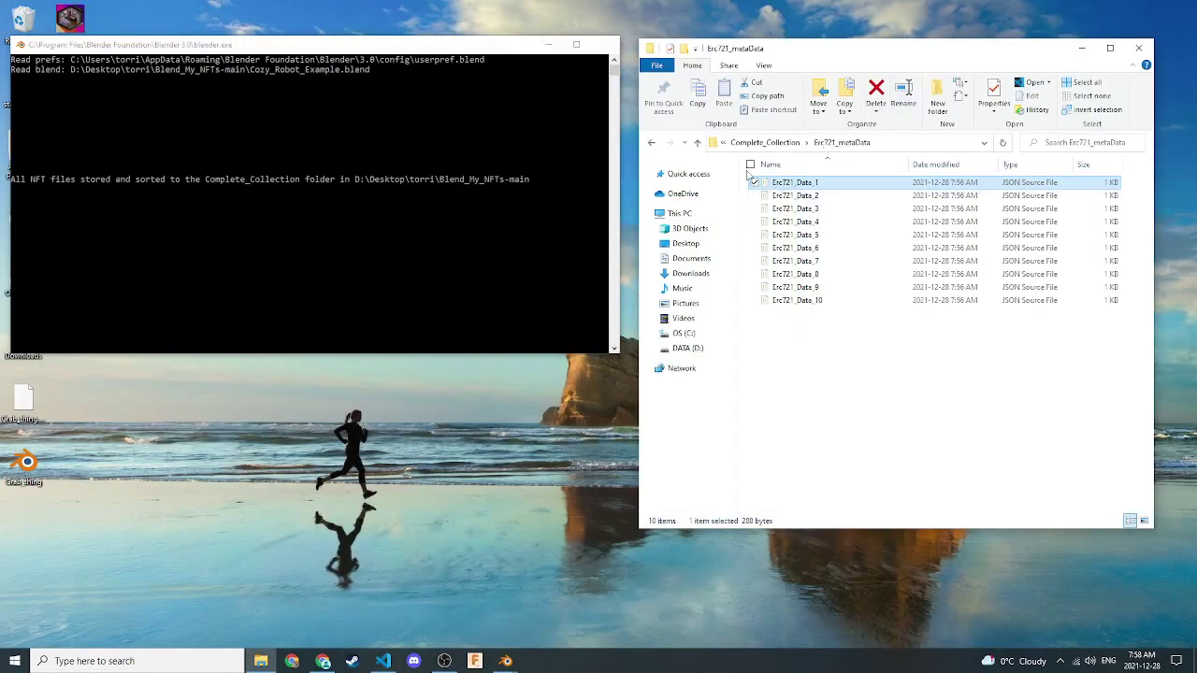
pyautogui.click(696, 142)
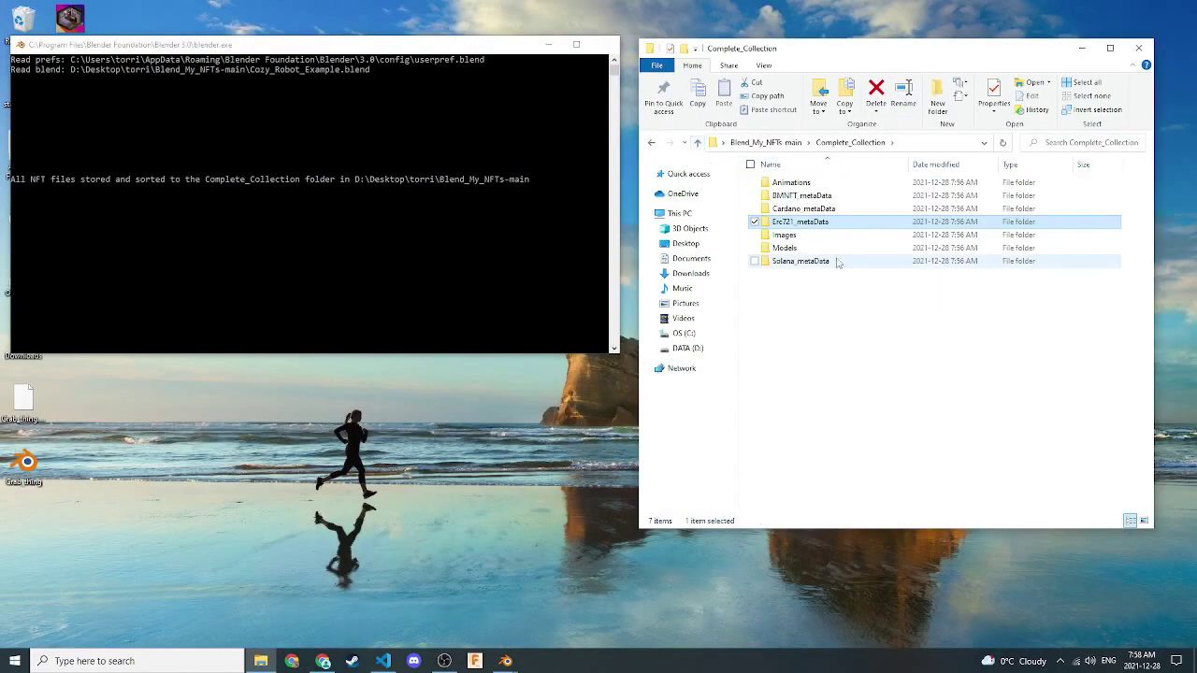
pyautogui.doubleClick(790, 236)
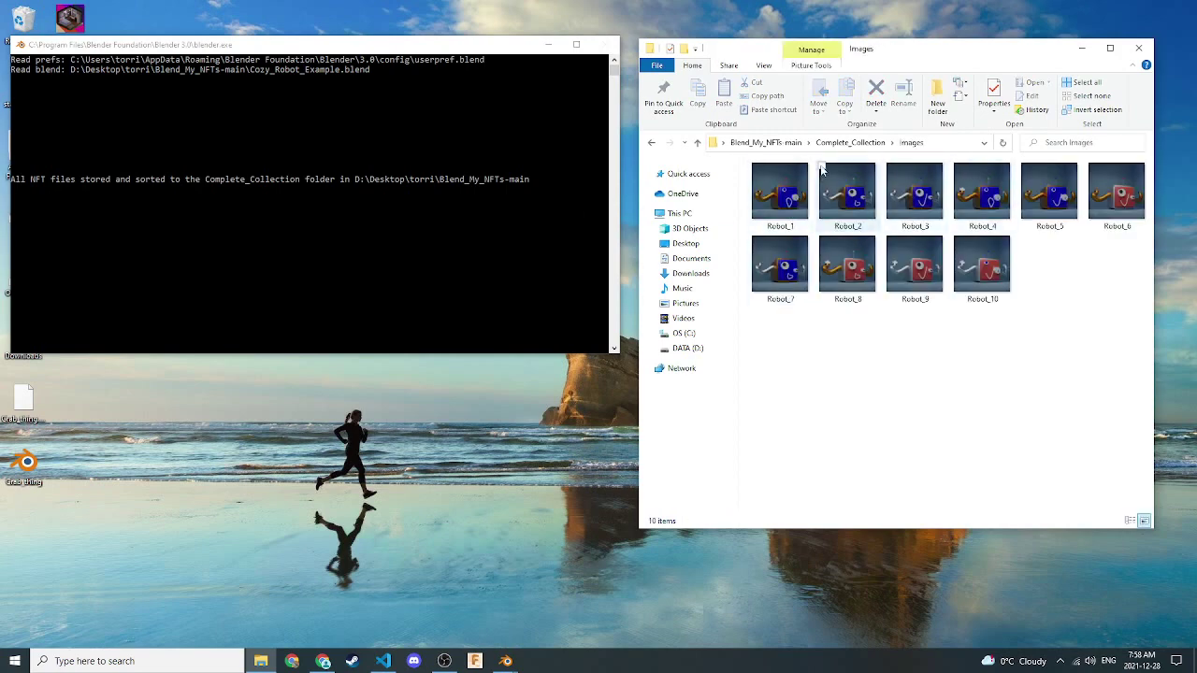
pyautogui.click(696, 142)
pyautogui.doubleClick(790, 247)
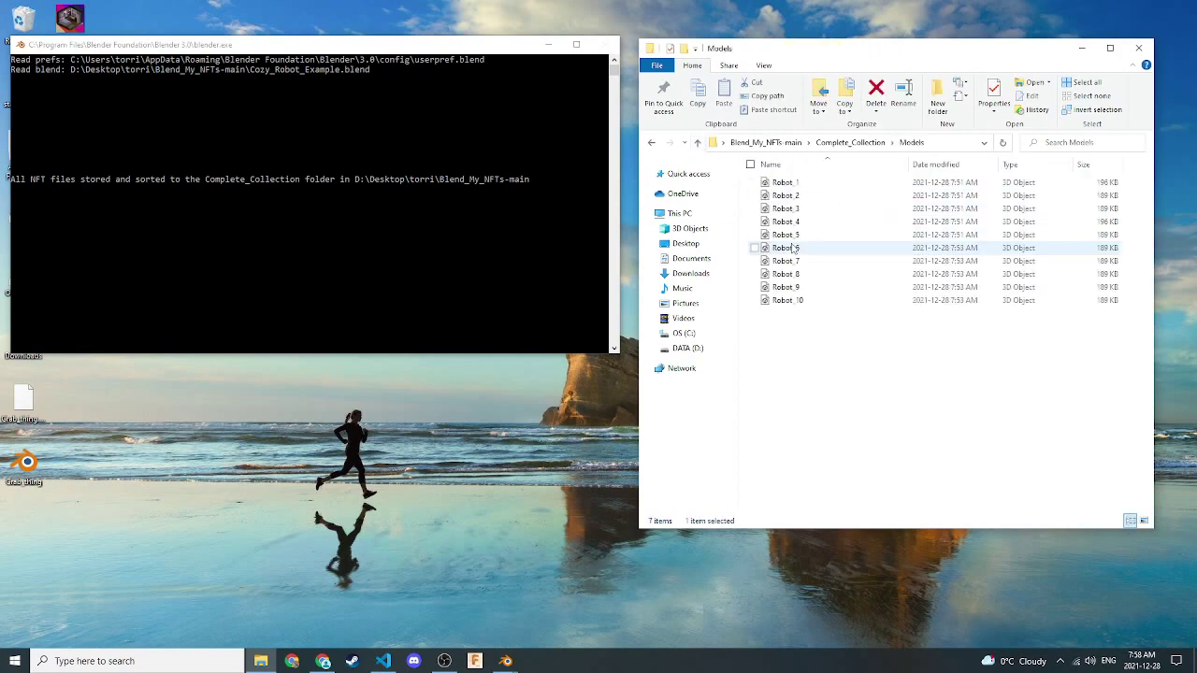
pyautogui.click(696, 142)
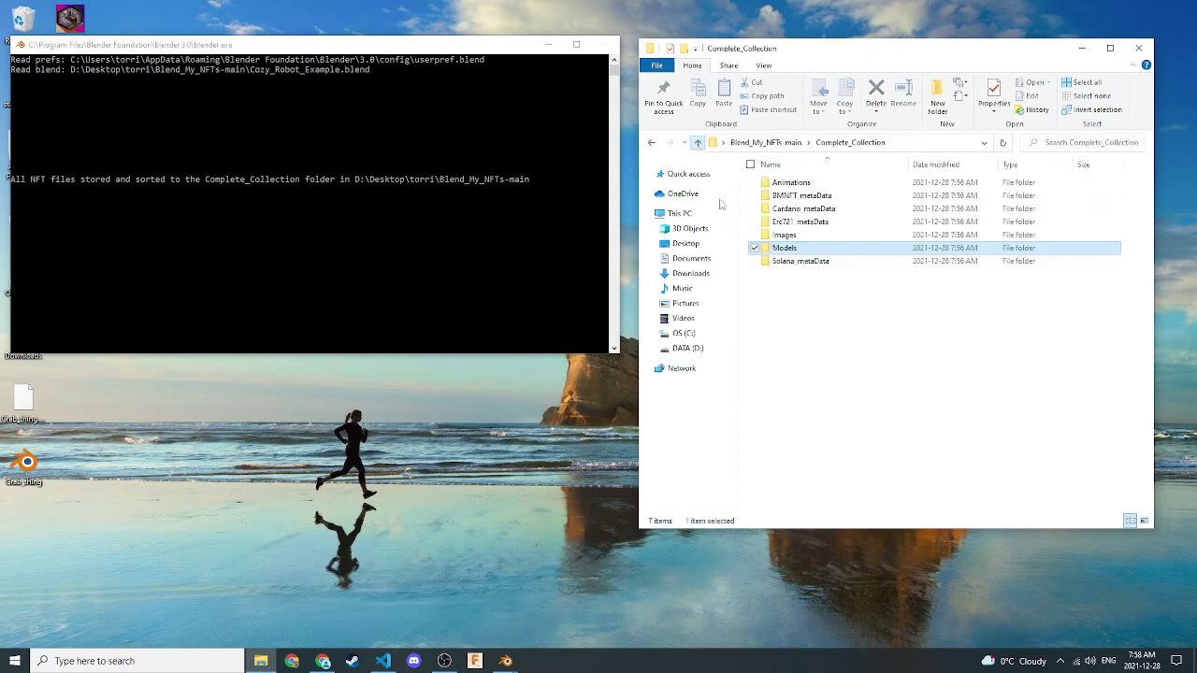
pyautogui.doubleClick(795, 261)
pyautogui.doubleClick(827, 250)
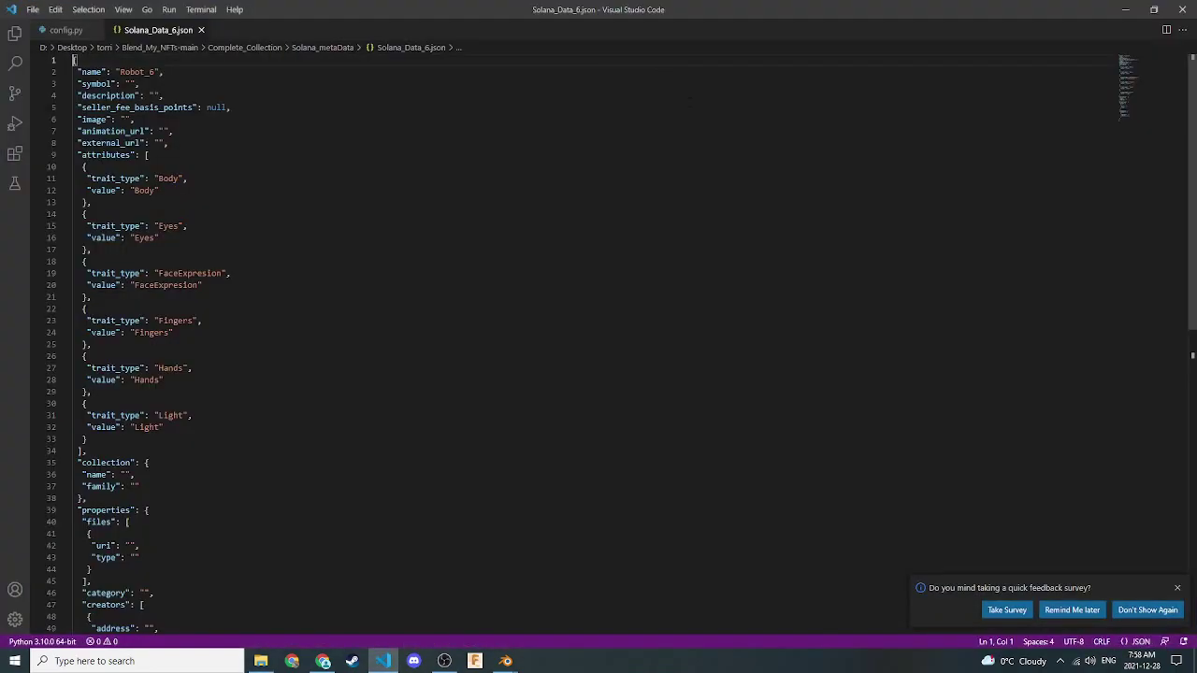
# - Close Solana_Data_6.json, minimize Explorer at Blend_My_NFTs-main, and centre the Blender console
pyautogui.click(201, 30)
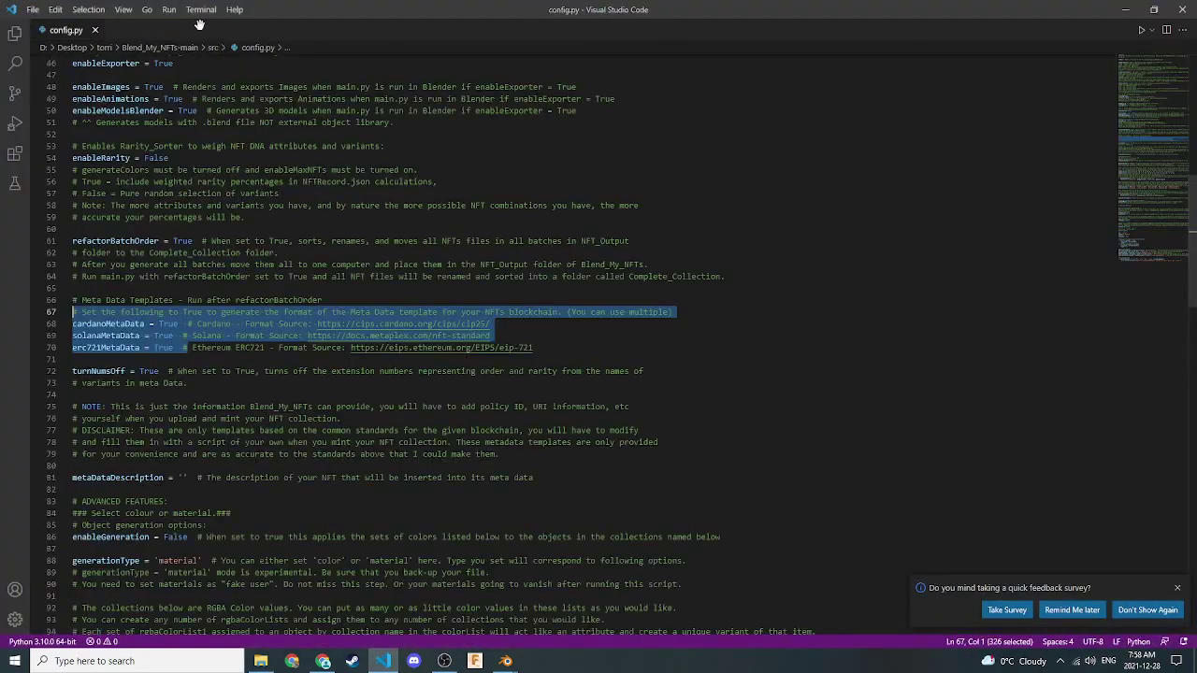
pyautogui.click(1127, 9)
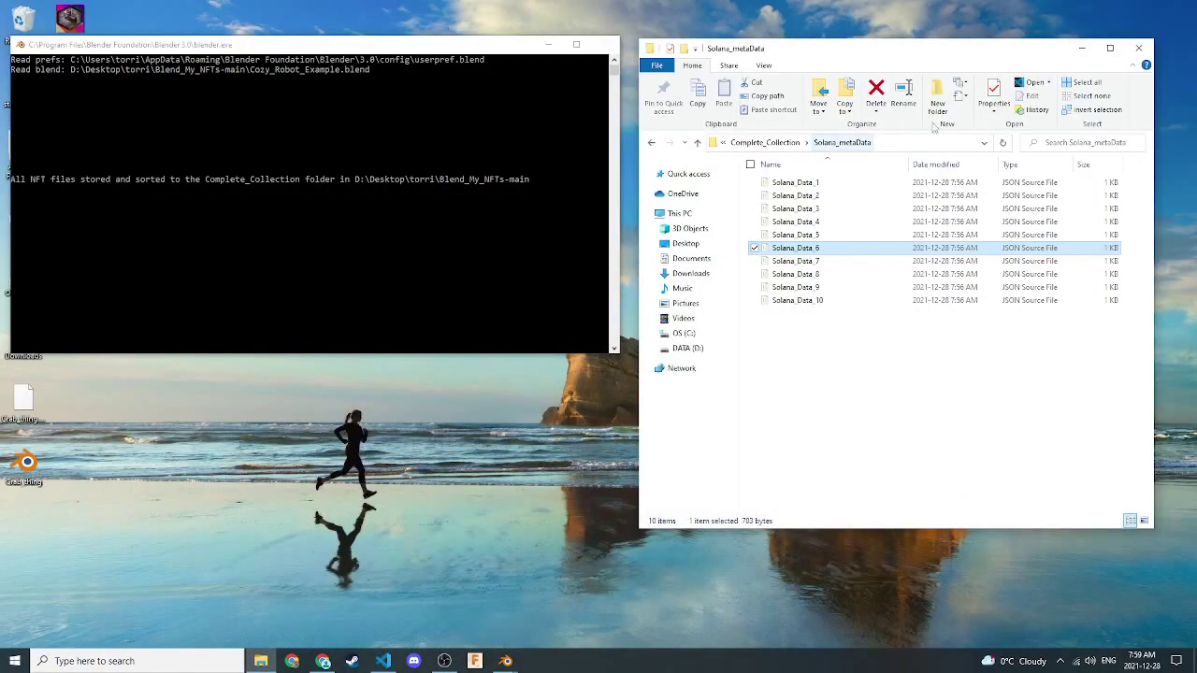
pyautogui.click(697, 143)
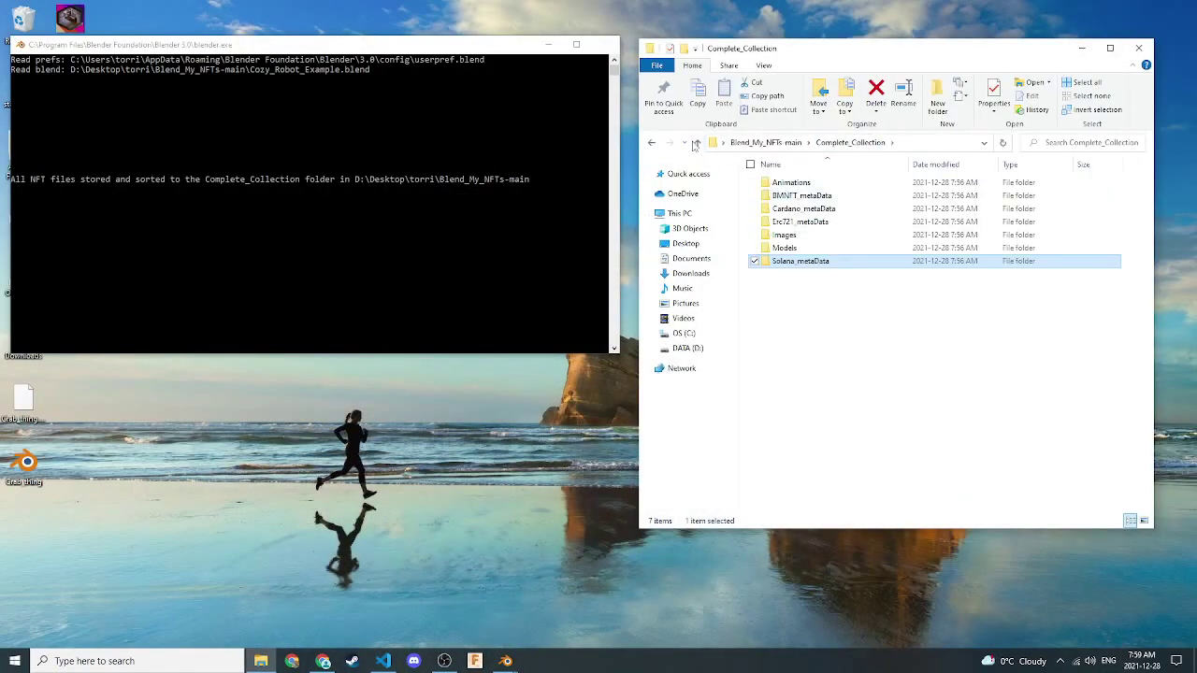
pyautogui.click(696, 143)
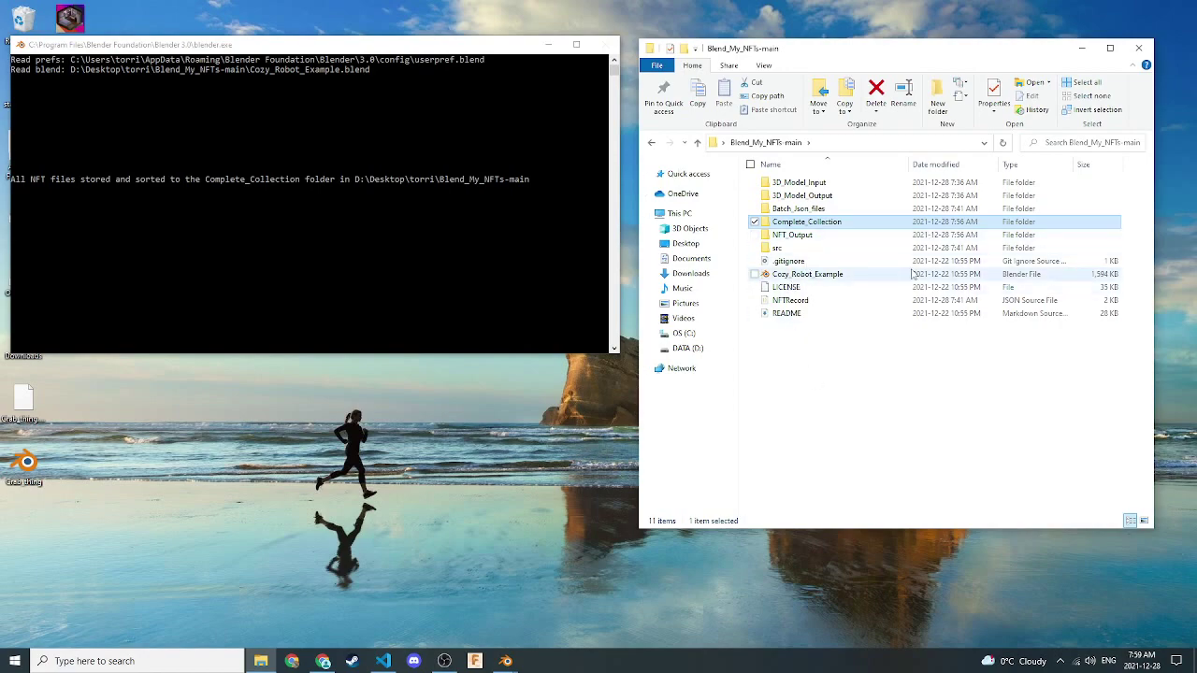
pyautogui.click(1082, 47)
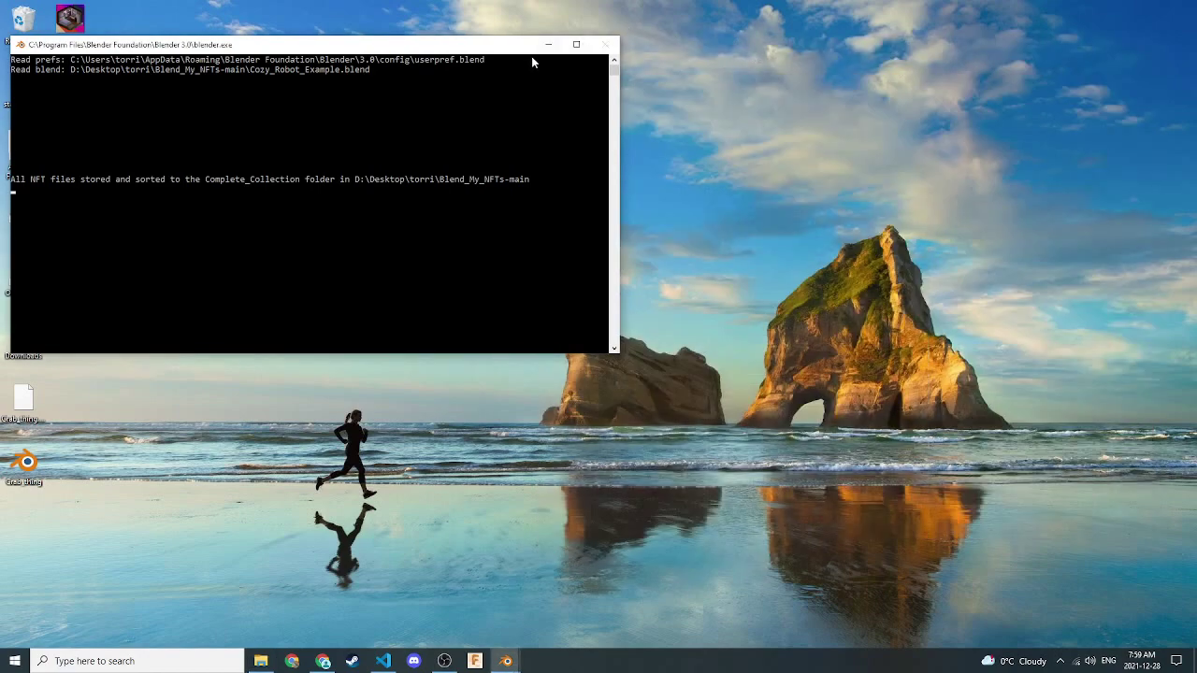
pyautogui.moveTo(531, 45); pyautogui.dragTo(789, 196)
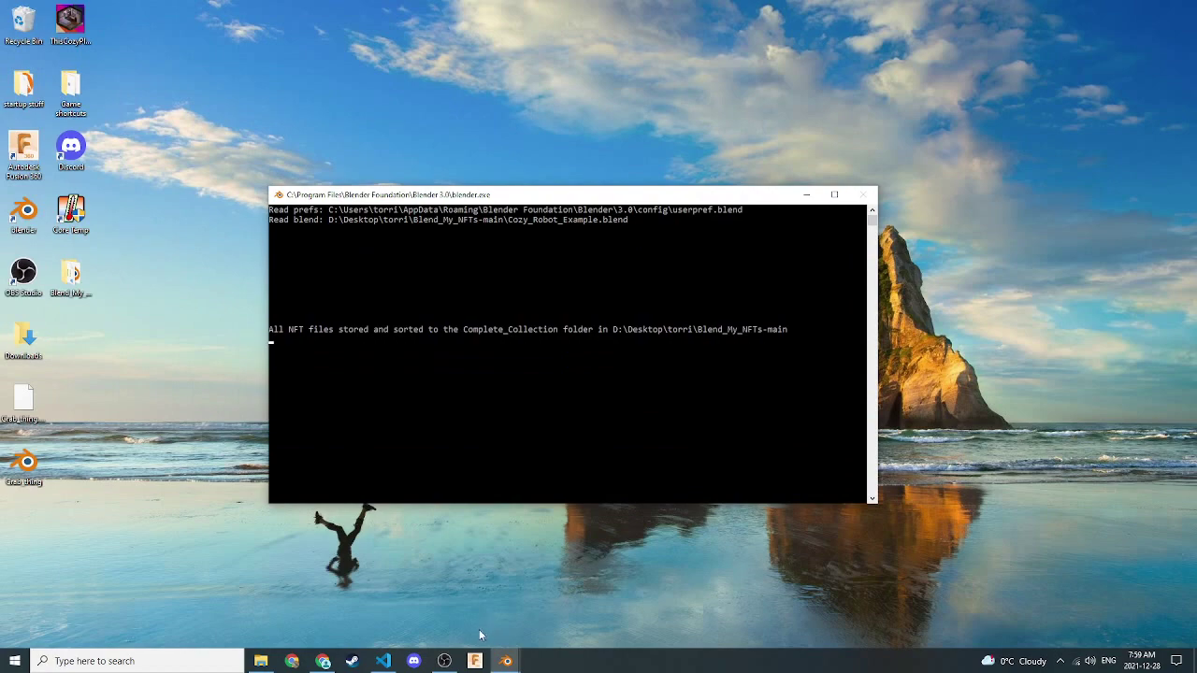